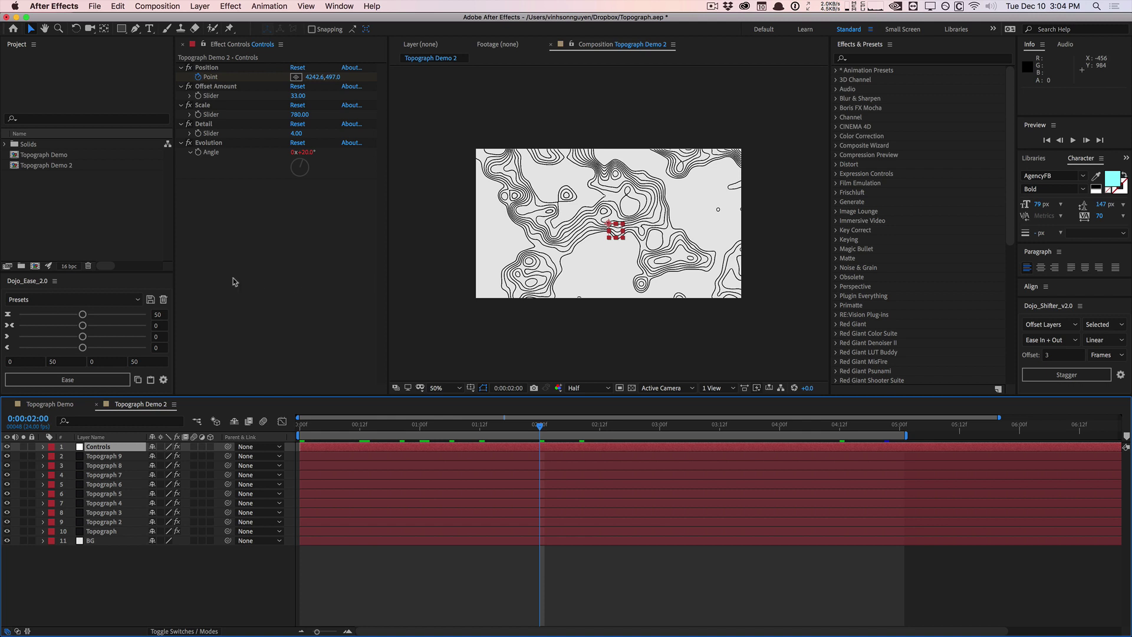
- Create a new 1920 x 1080 composition named Tutorial Comp at 24 fps with an 8-second duration
left_click(157, 5)
left_click(155, 19)
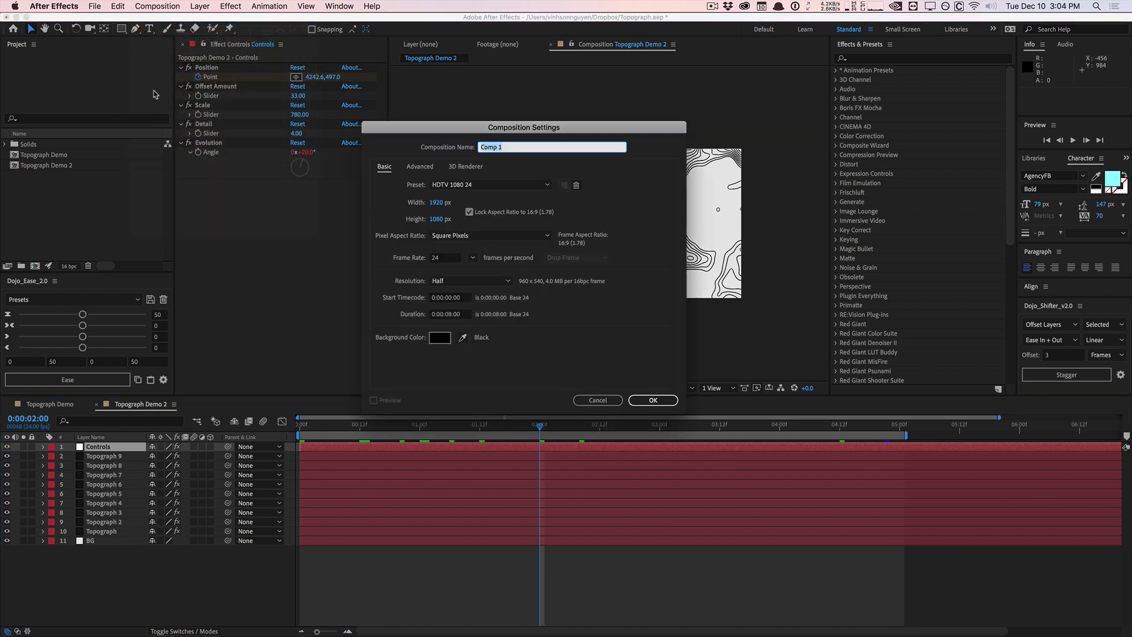
left_click_drag(508, 130, 331, 108)
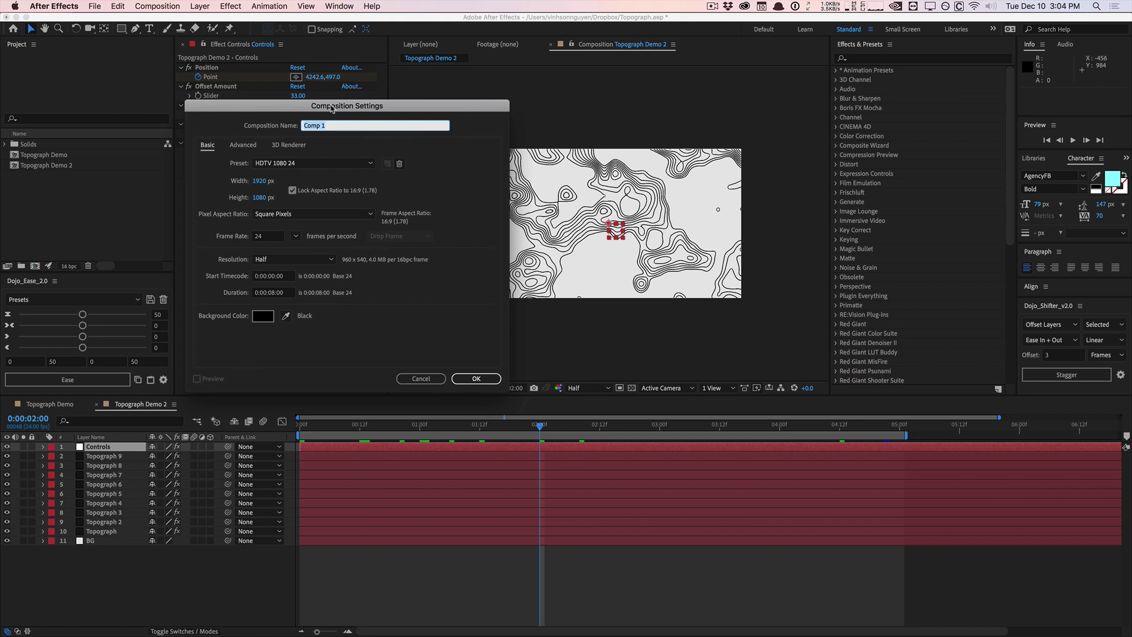
type("Tutorial Comp")
left_click(484, 380)
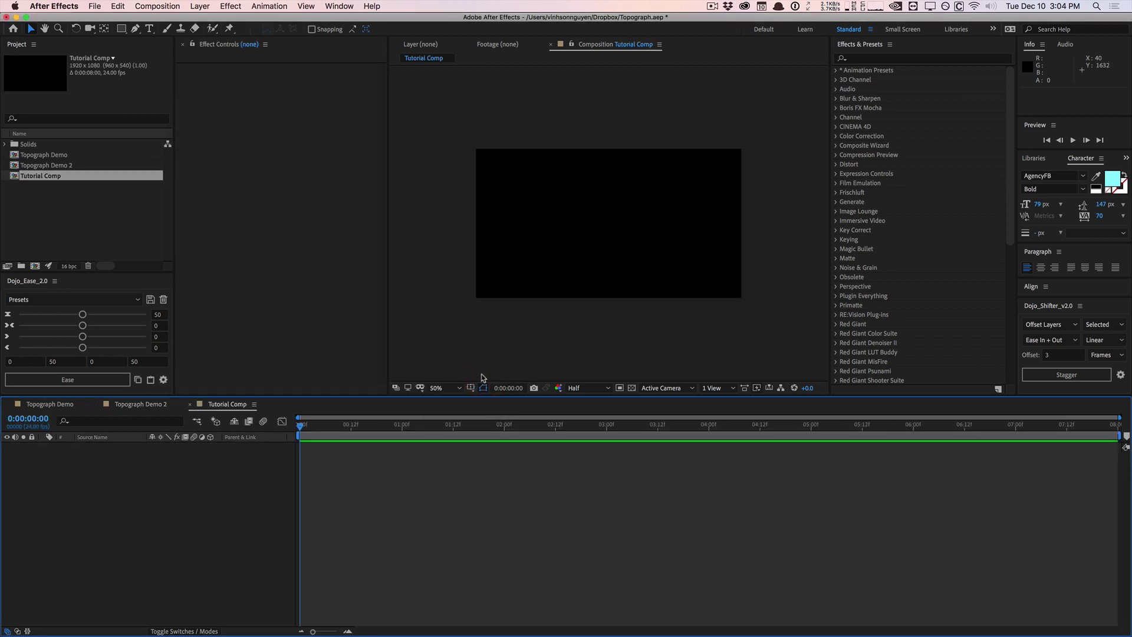
- Add a comp-sized red solid layer named BG to the composition, then deselect it
left_click(205, 6)
mouse_move(207, 20)
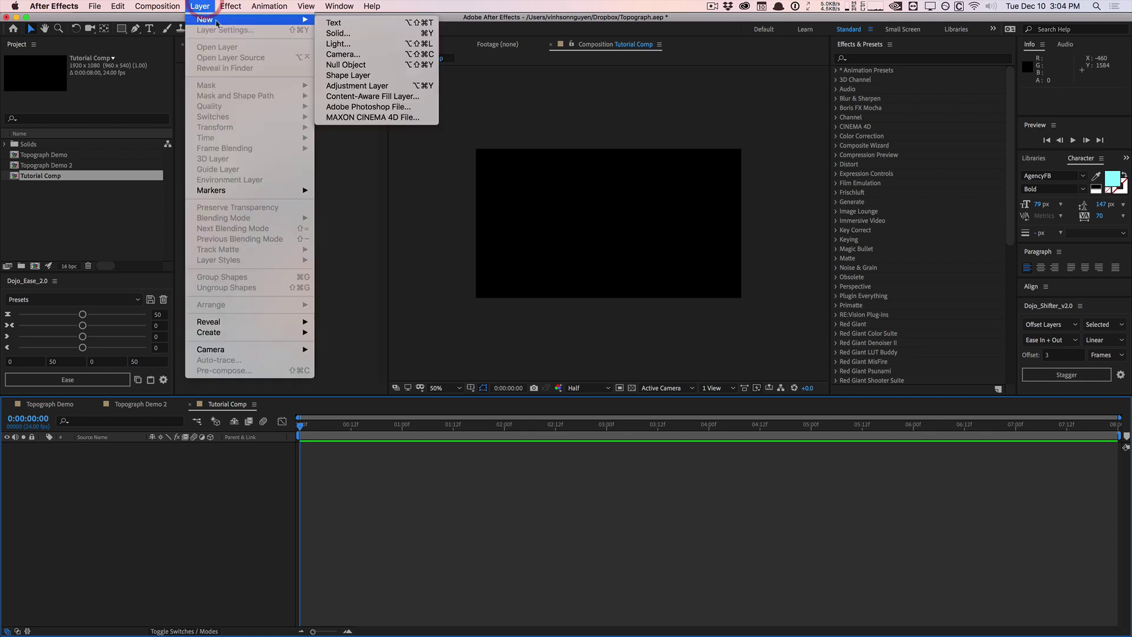
left_click(354, 33)
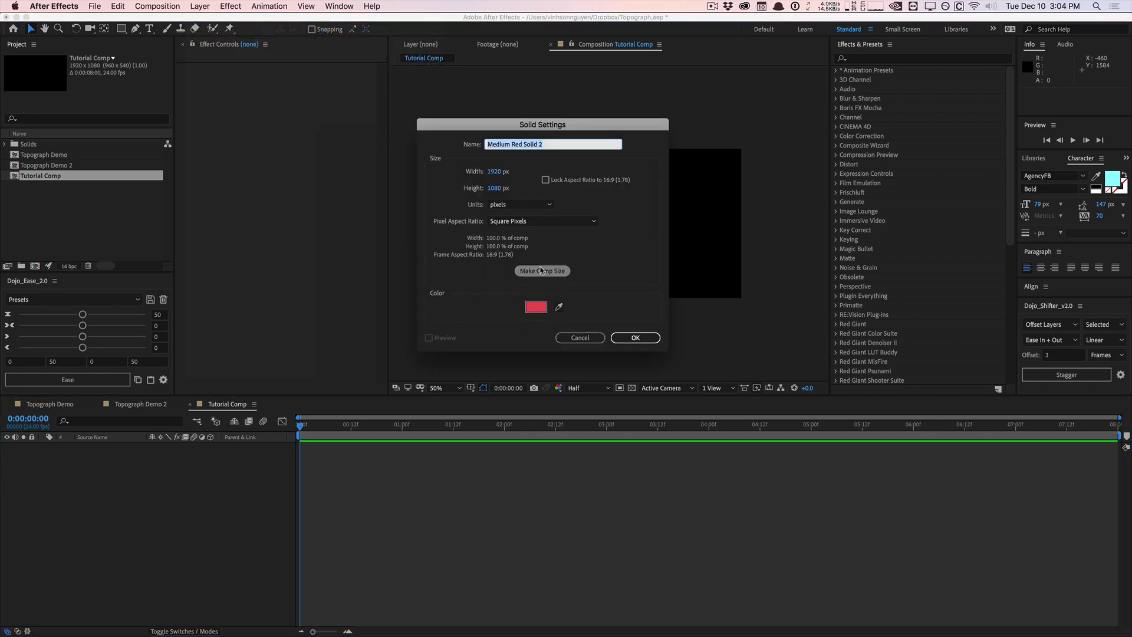
type("BG")
left_click(635, 337)
left_click(203, 491)
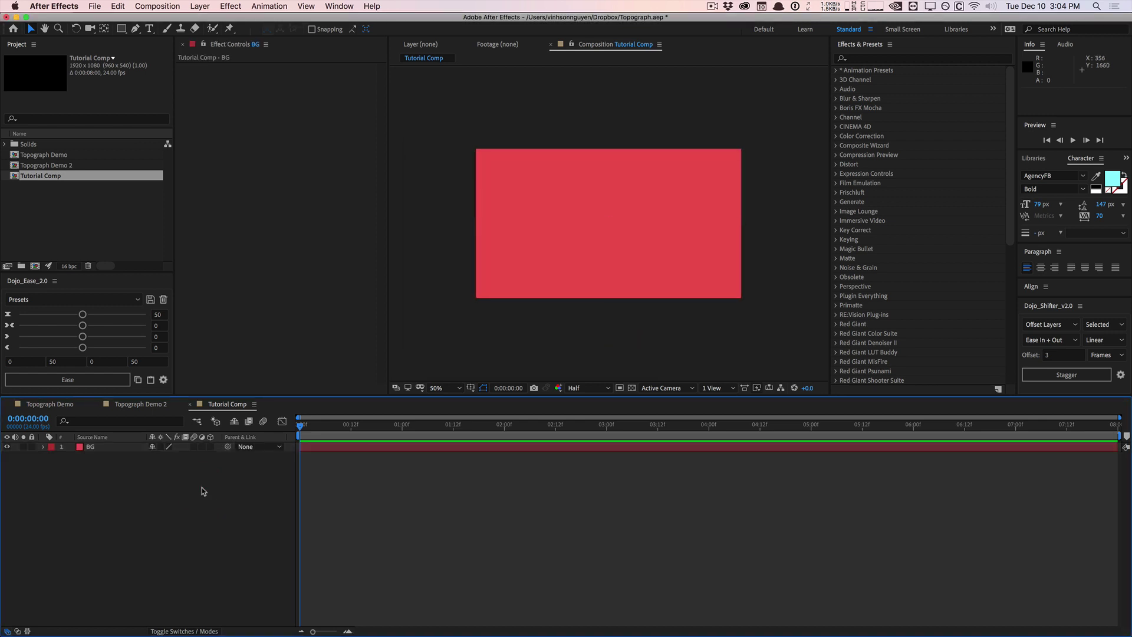
- Add a black (000000) solid layer named Topographic Map above the BG layer
left_click(200, 6)
mouse_move(236, 20)
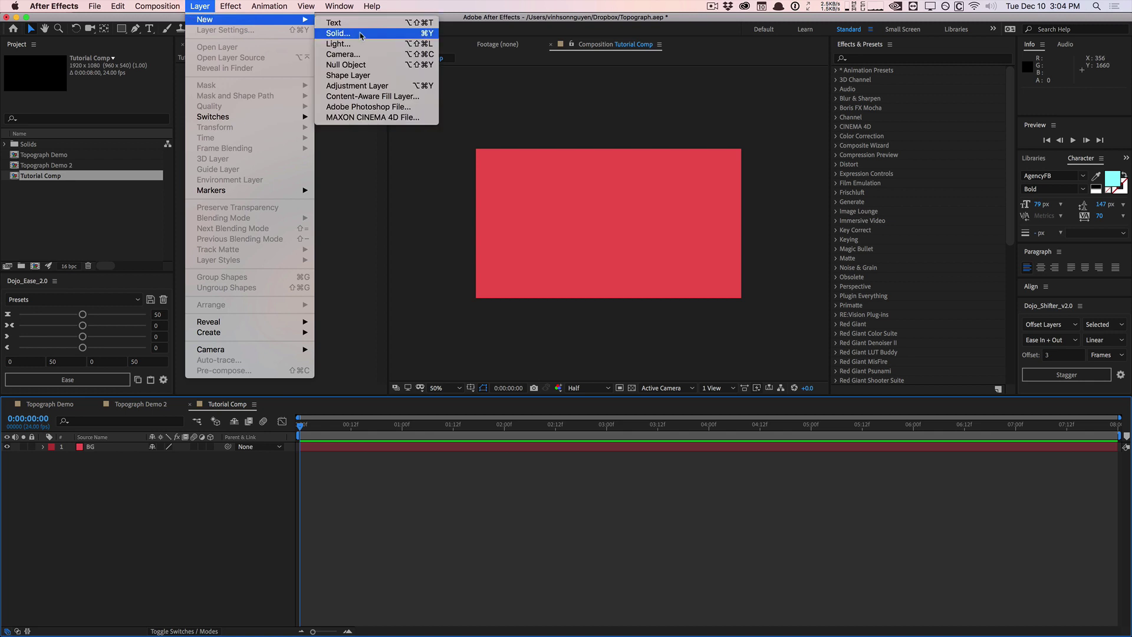
left_click(361, 34)
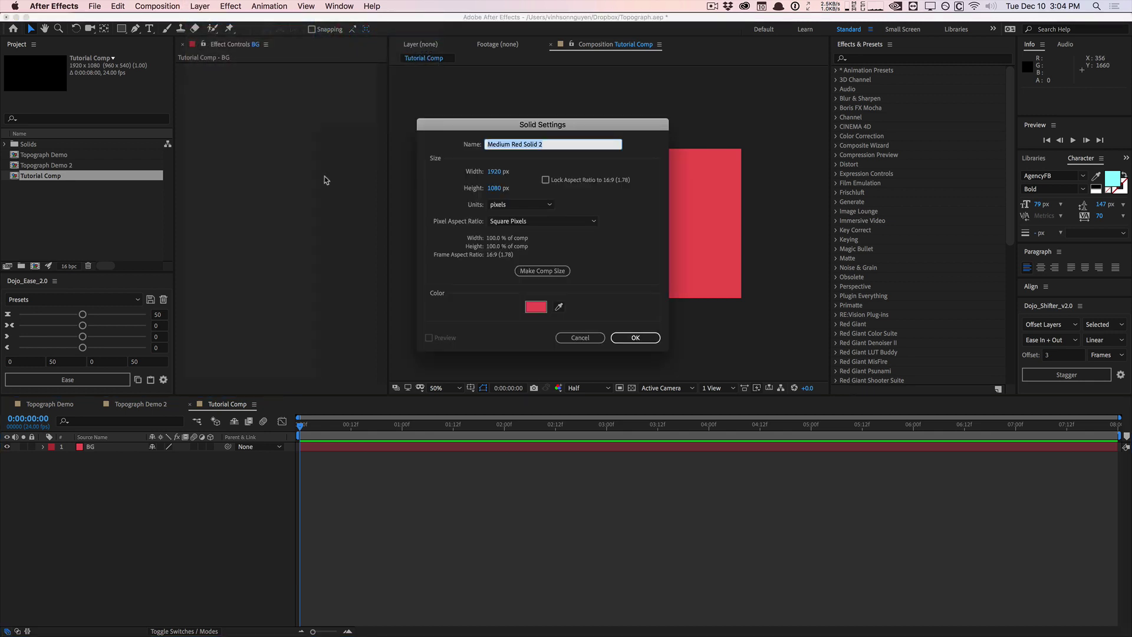
type("Topographic Map")
left_click(536, 306)
left_click_drag(412, 413, 233, 526)
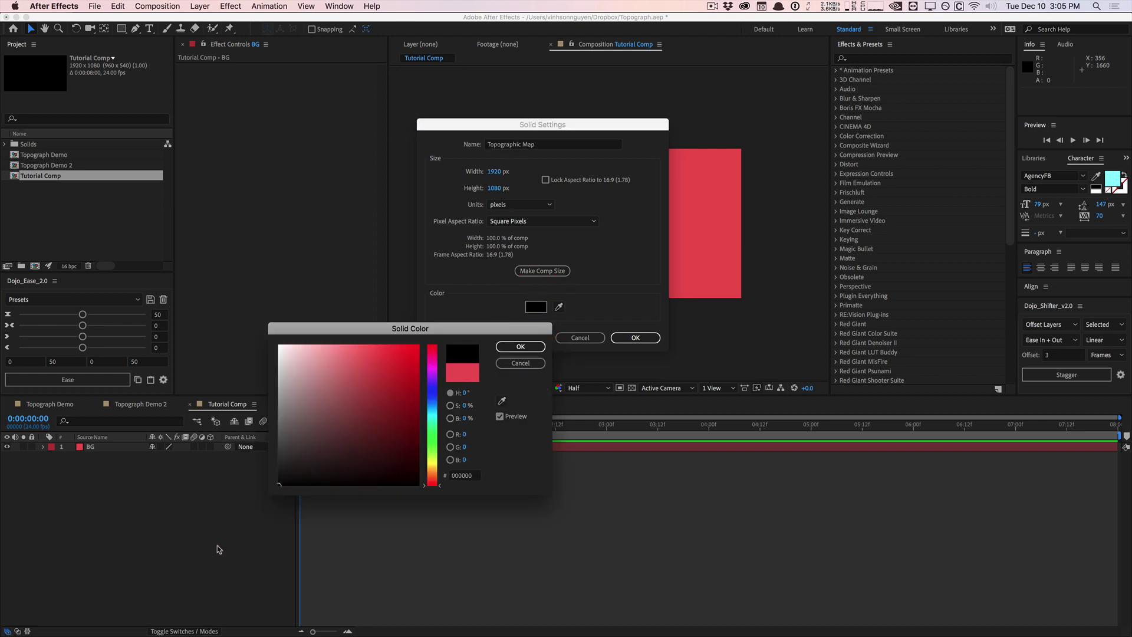
key("Return")
left_click(635, 337)
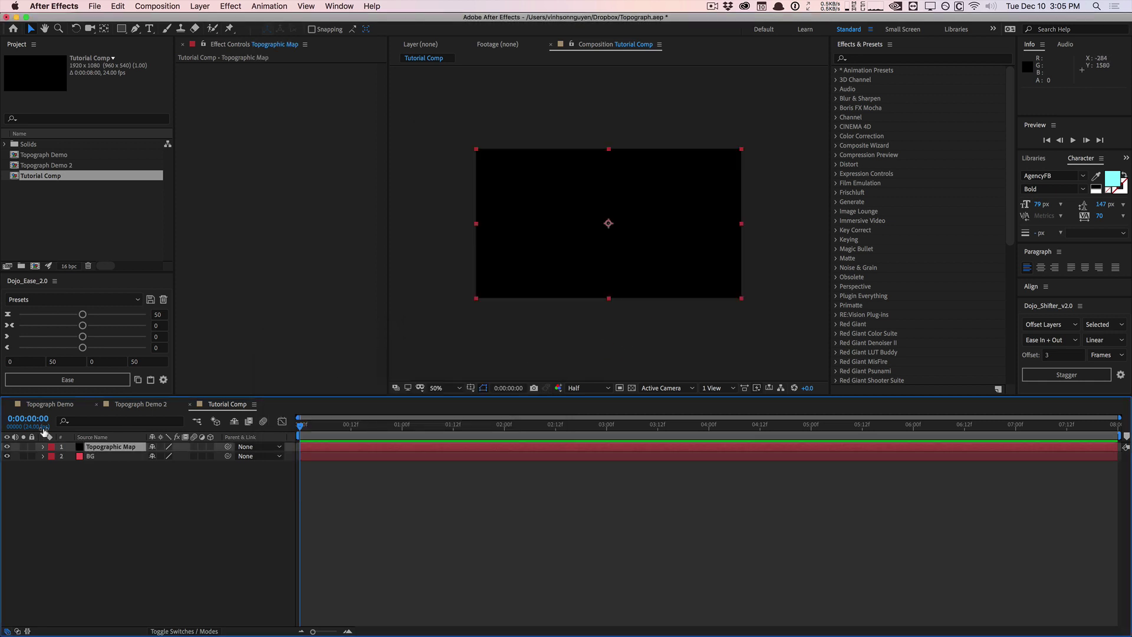
- Find the Fractal Noise effect and apply it to the Topographic Map layer
left_click(106, 448)
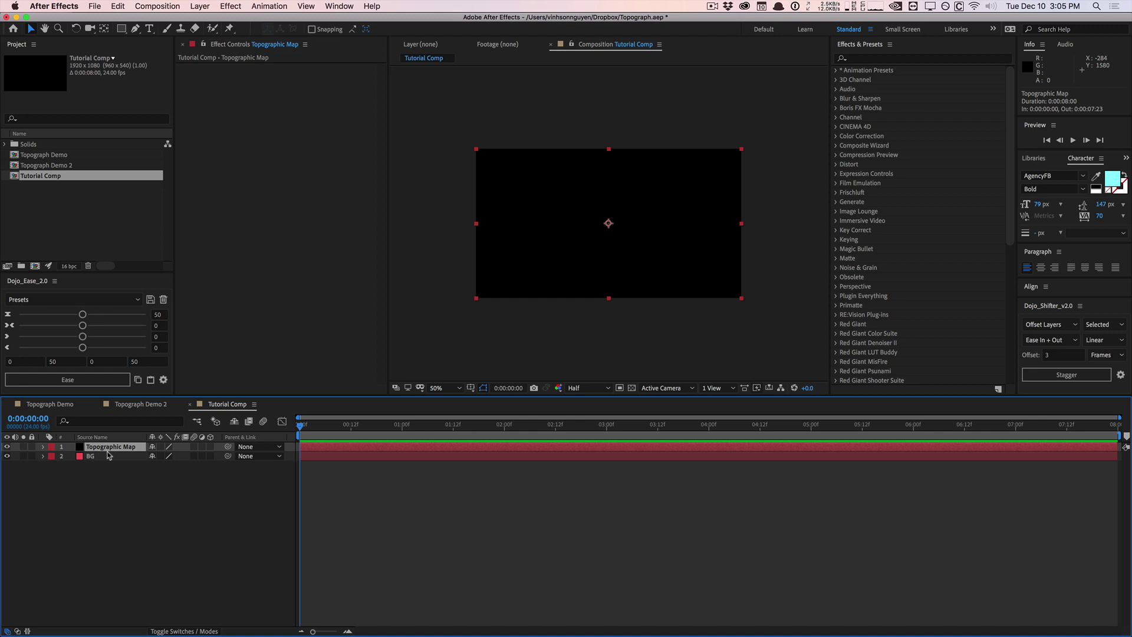
left_click(873, 62)
type("fractal")
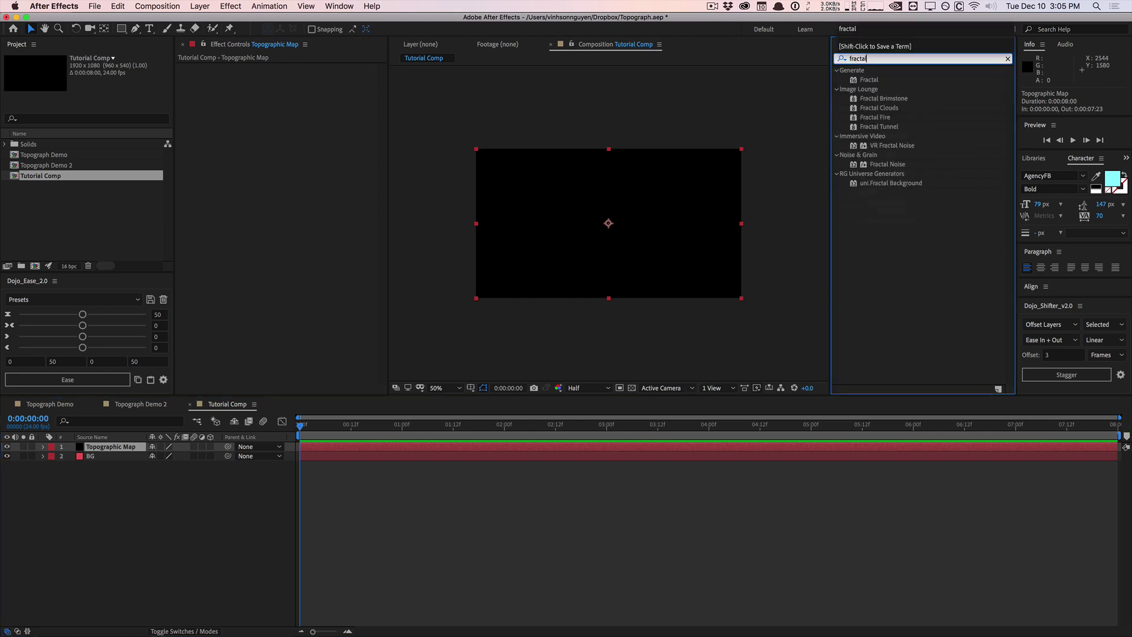
left_click_drag(876, 166, 605, 207)
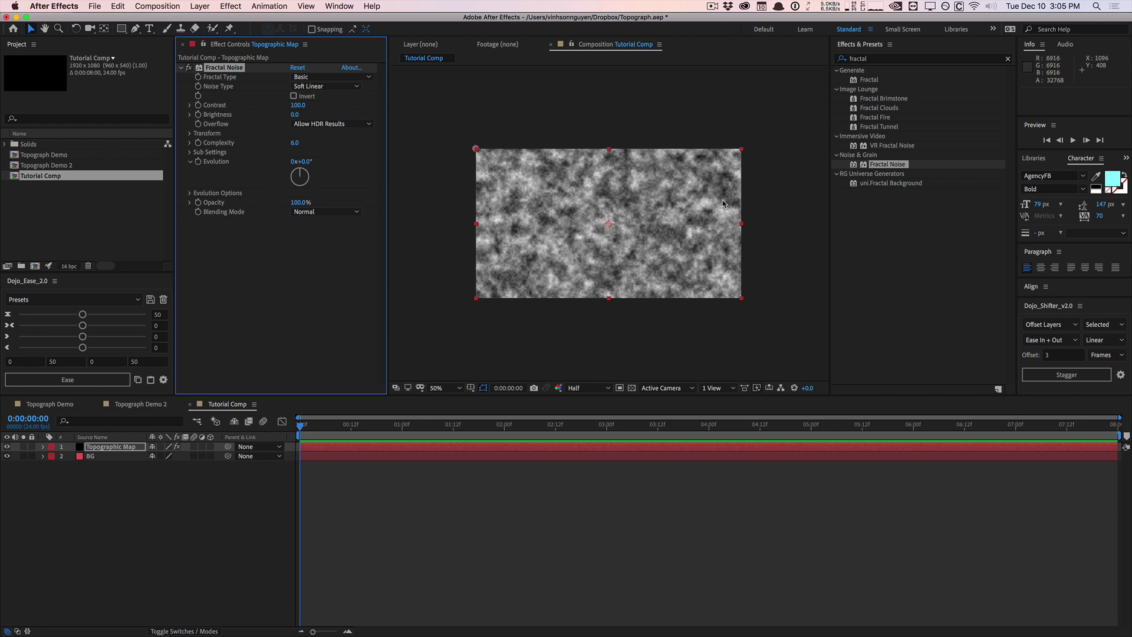
- Find the Levels effect and add it below Fractal Noise on the Topographic Map layer
left_click(881, 60)
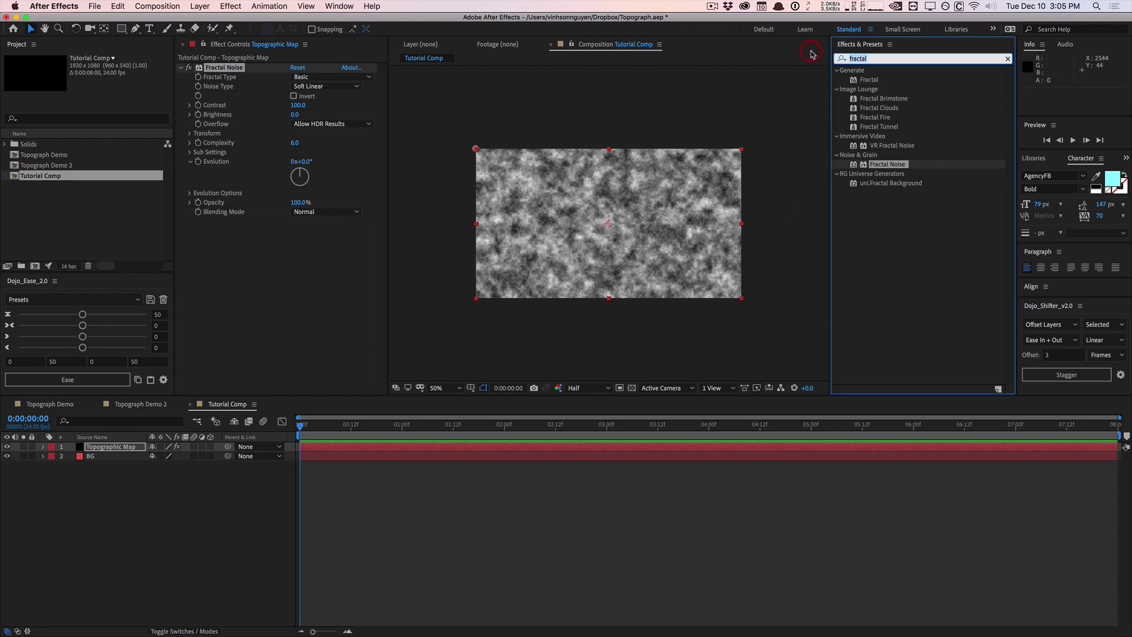
type("leve")
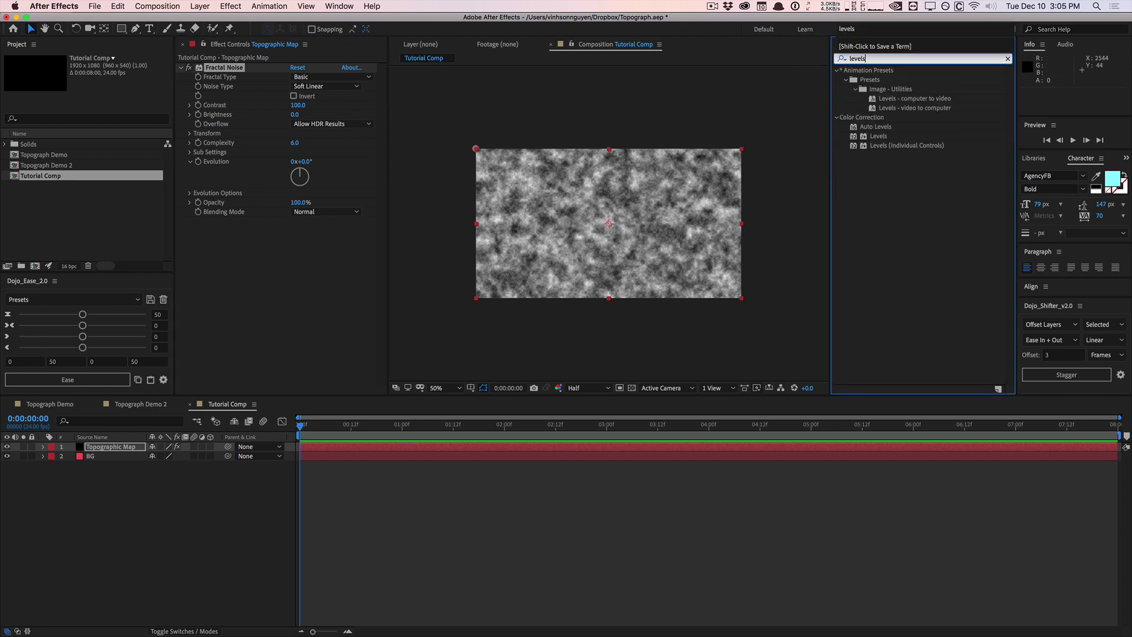
type("ls")
left_click_drag(853, 137, 295, 224)
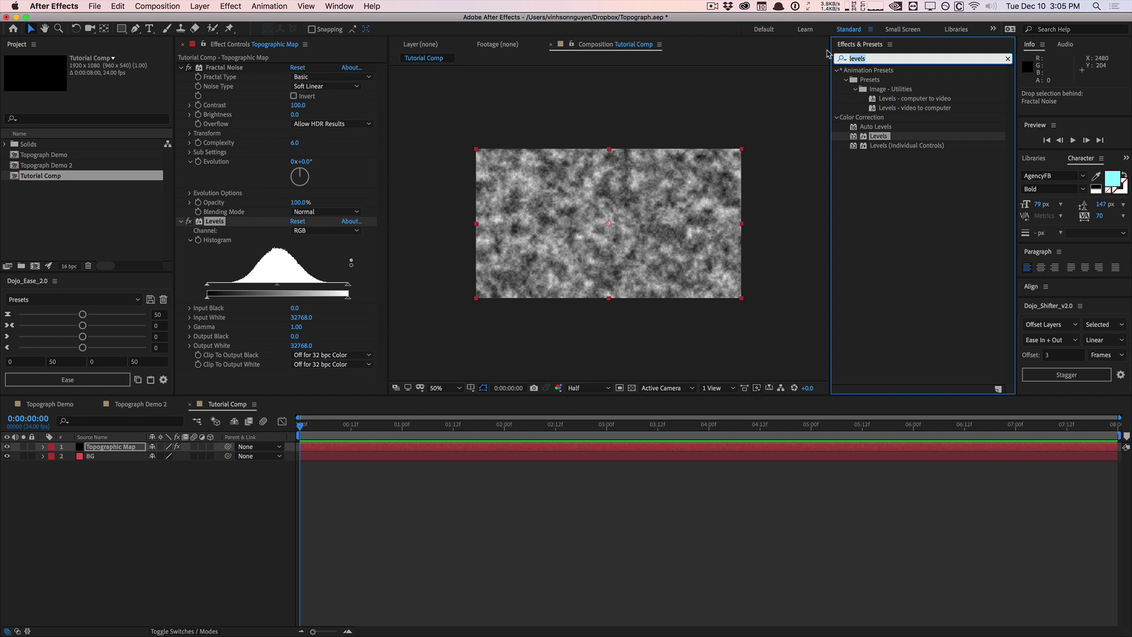
- Find the Shift Channels effect and add it after Levels in the layer's effect stack
key("super+a")
type("shift cha")
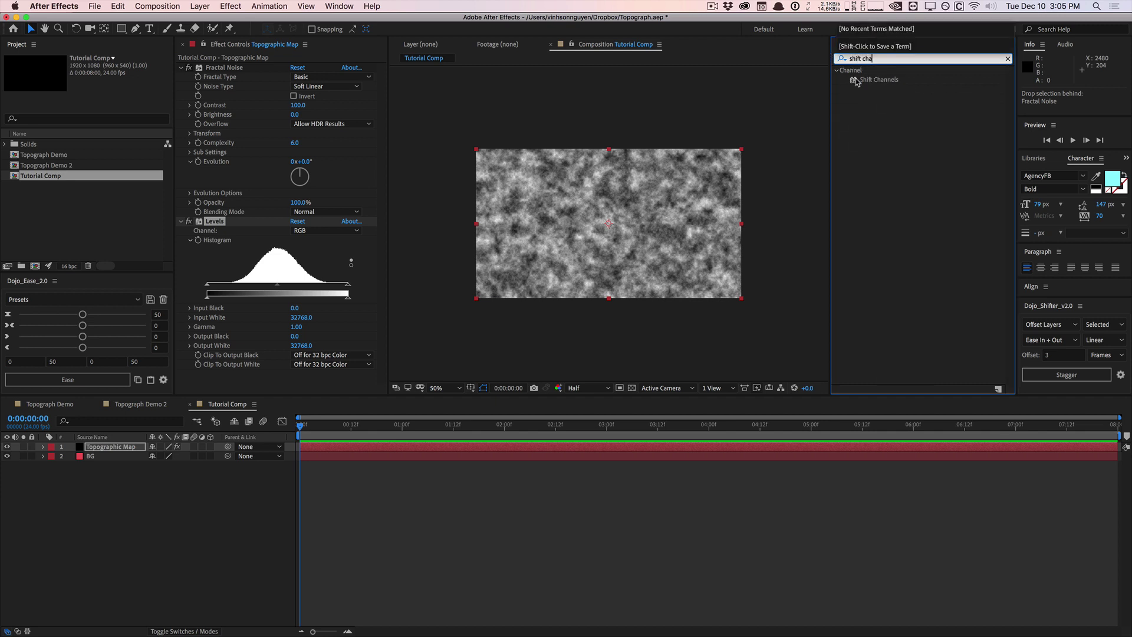
left_click_drag(856, 82, 218, 376)
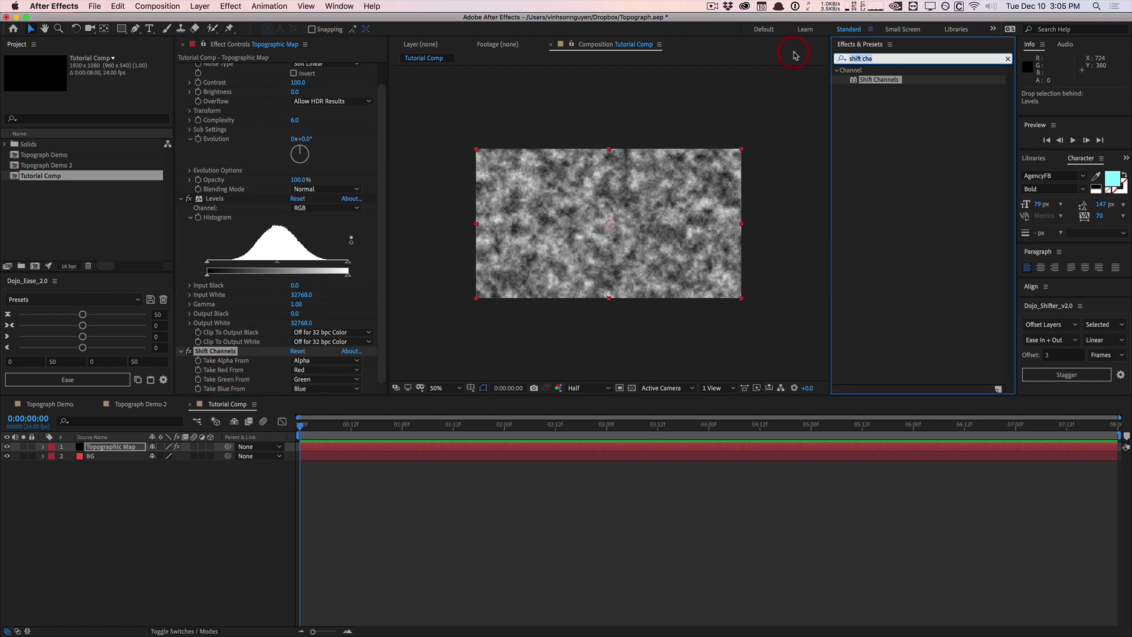
- Find the Simple Choker effect and add it after Shift Channels in the effect stack
key("super+a")
type("simpl")
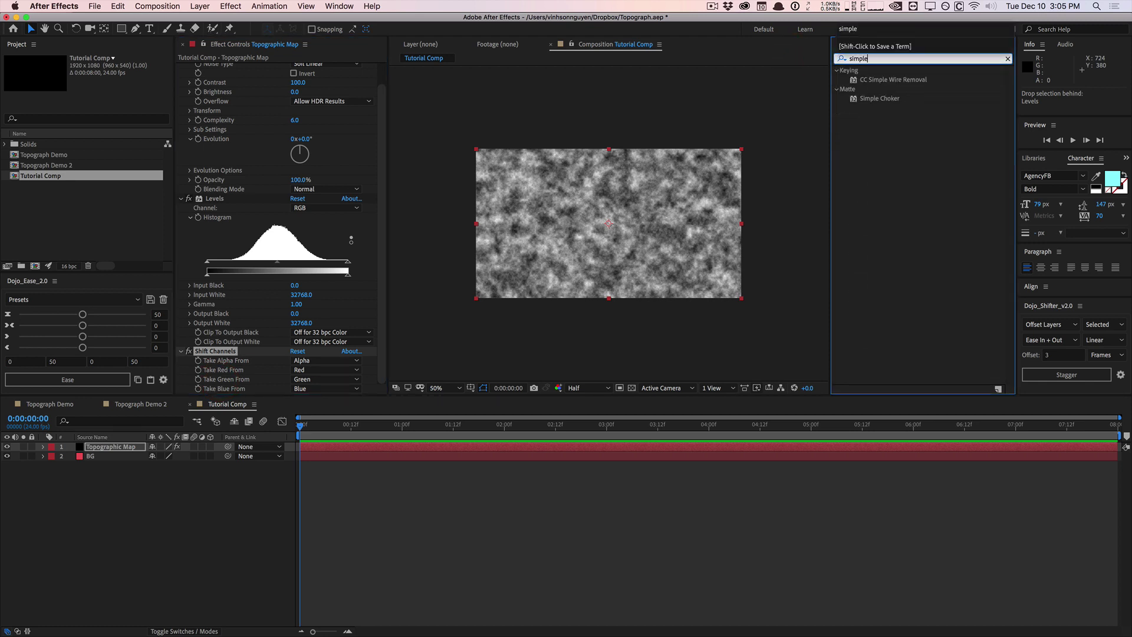
left_click_drag(867, 98, 215, 366)
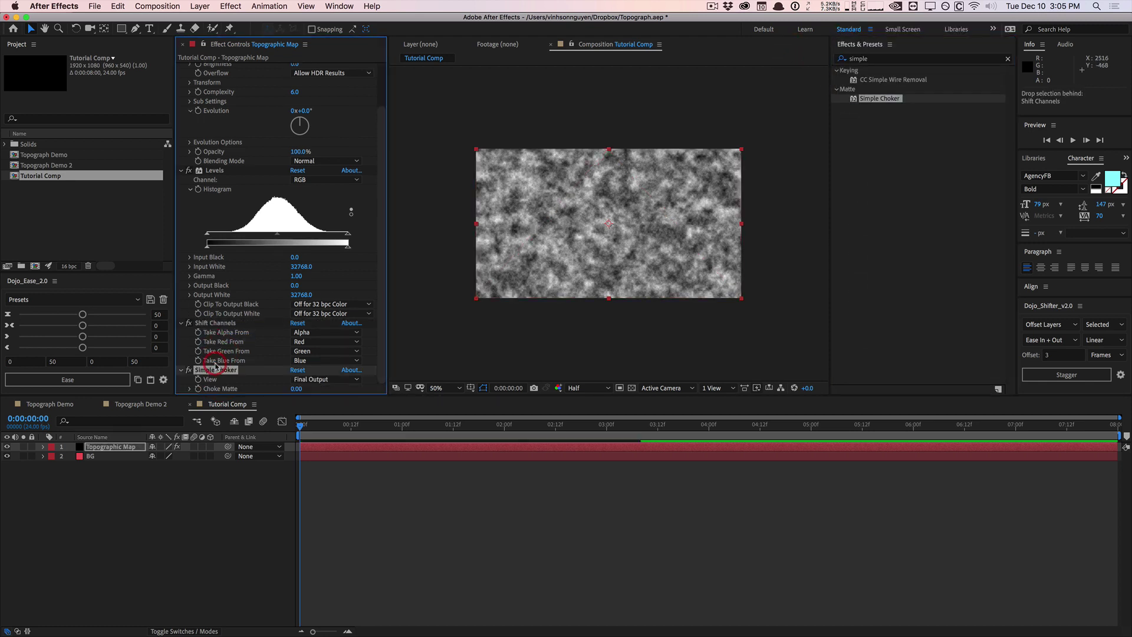
- Find the Extract keying effect and add it after Simple Choker in the effect stack
left_click(828, 57)
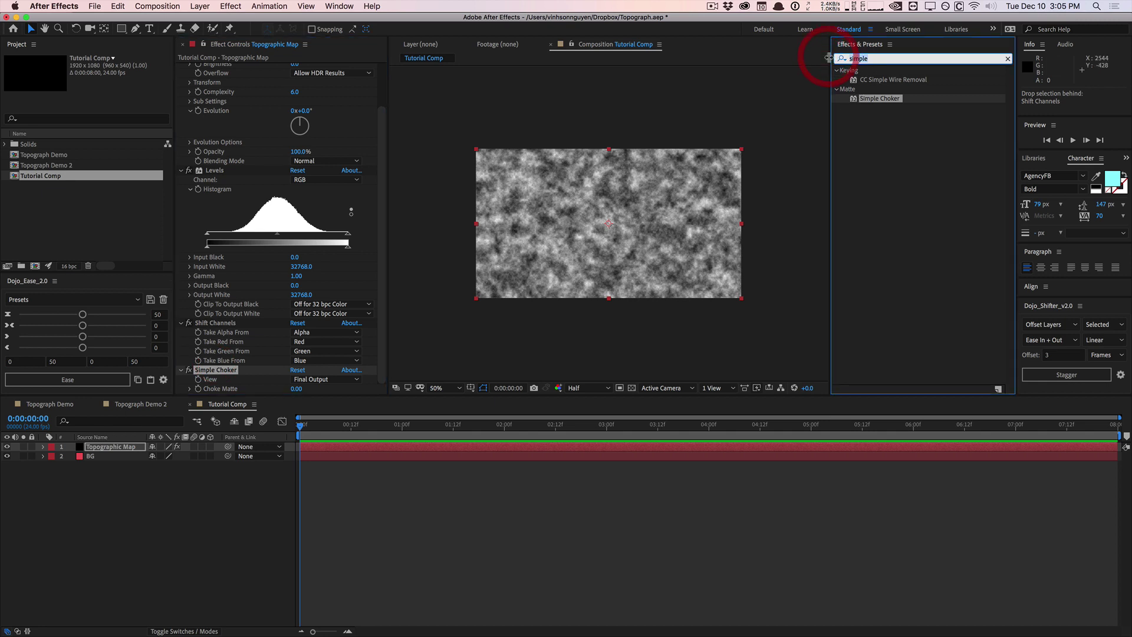
type("extrac")
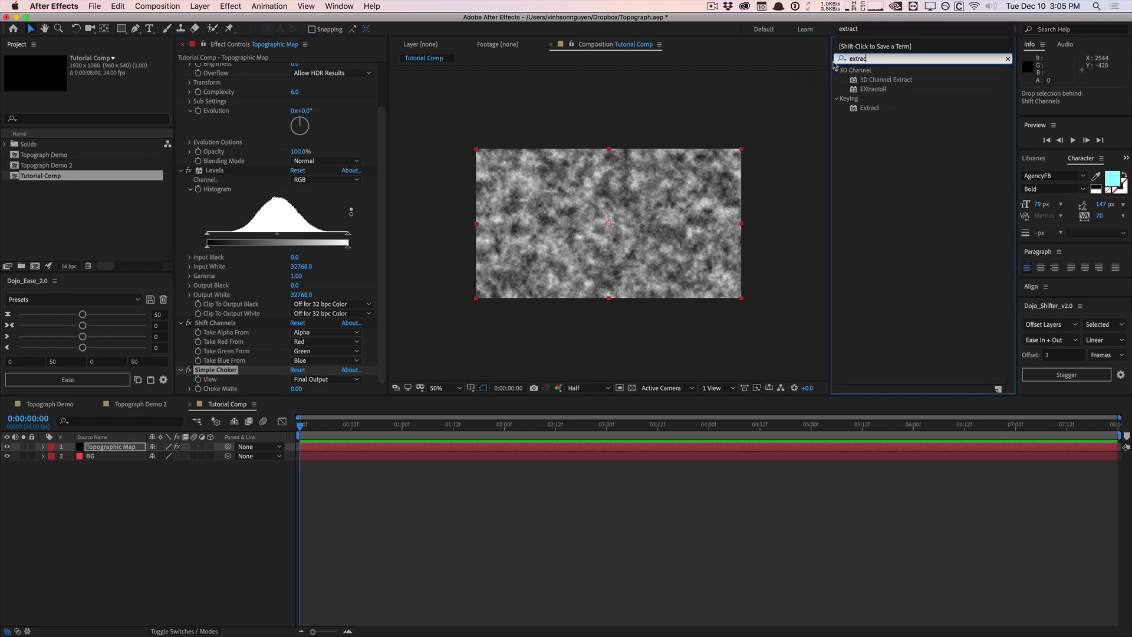
type("t")
left_click_drag(870, 108, 254, 383)
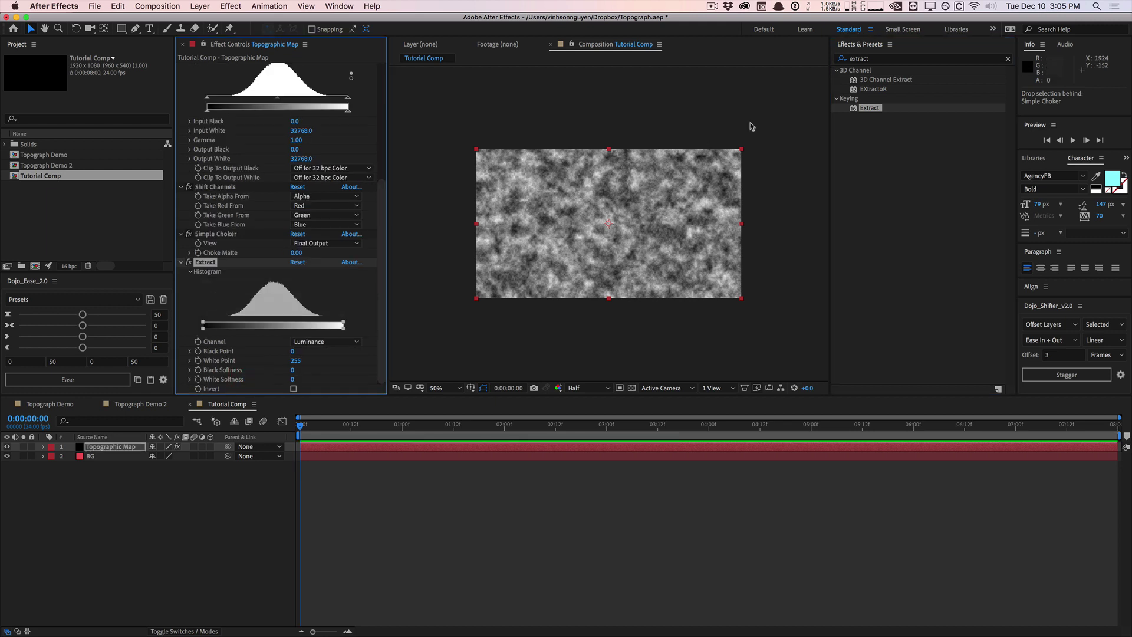
- Find the Fill effect and add it after Extract at the end of the effect stack
left_click(885, 59)
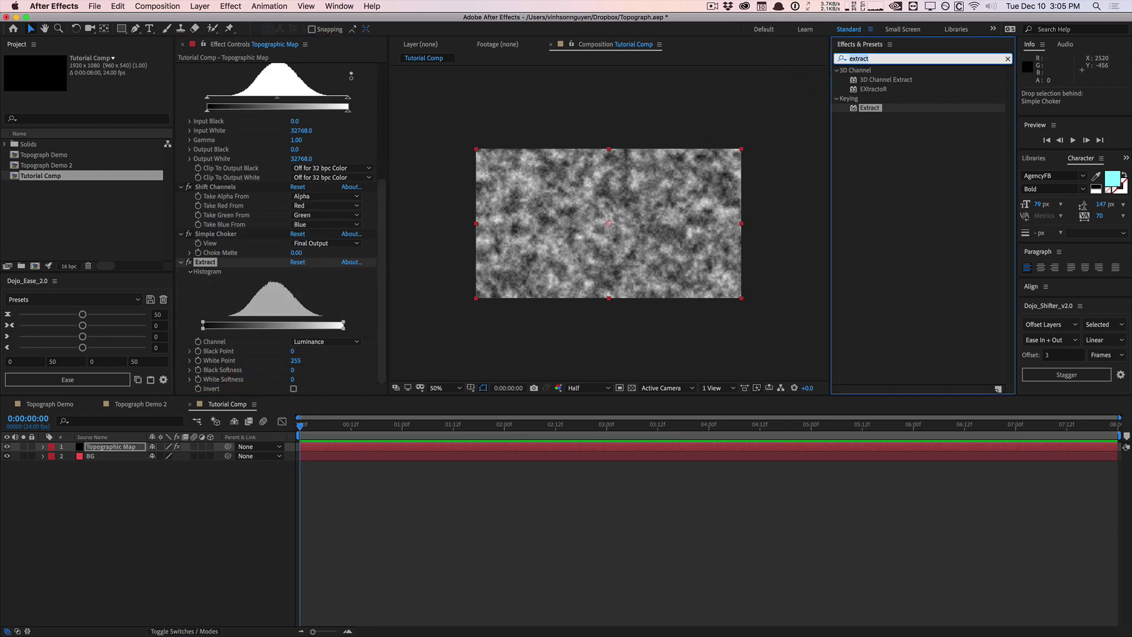
type("fill")
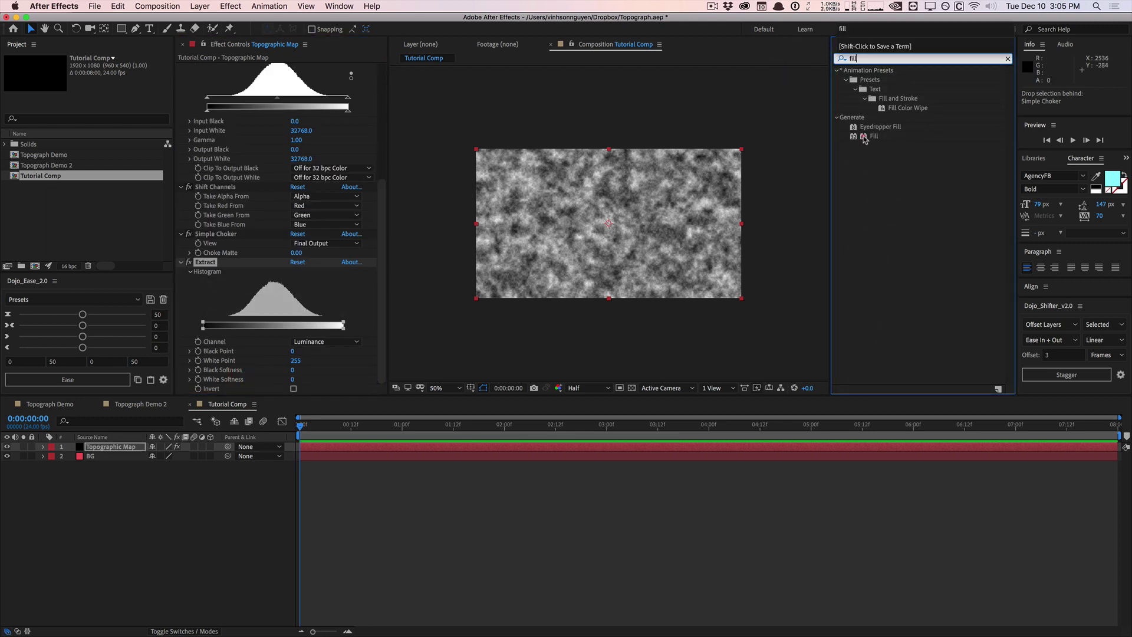
left_click_drag(864, 140, 230, 390)
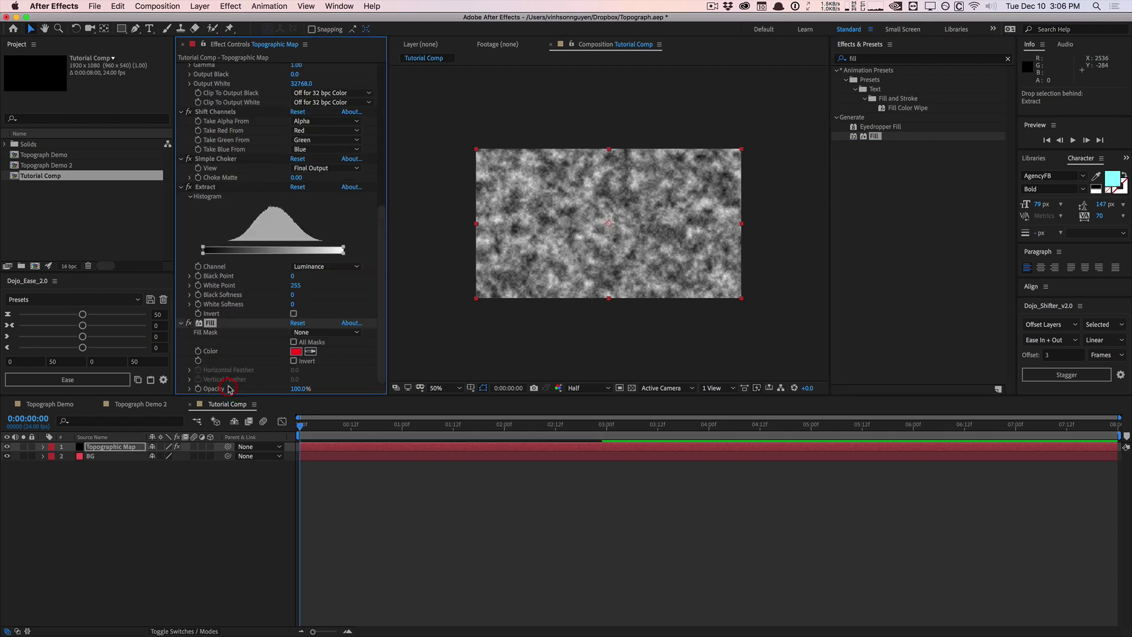
- Disable the Fill, Extract, Simple Choker, Shift Channels and Levels effects, leaving only Fractal Noise enabled
left_click(188, 323)
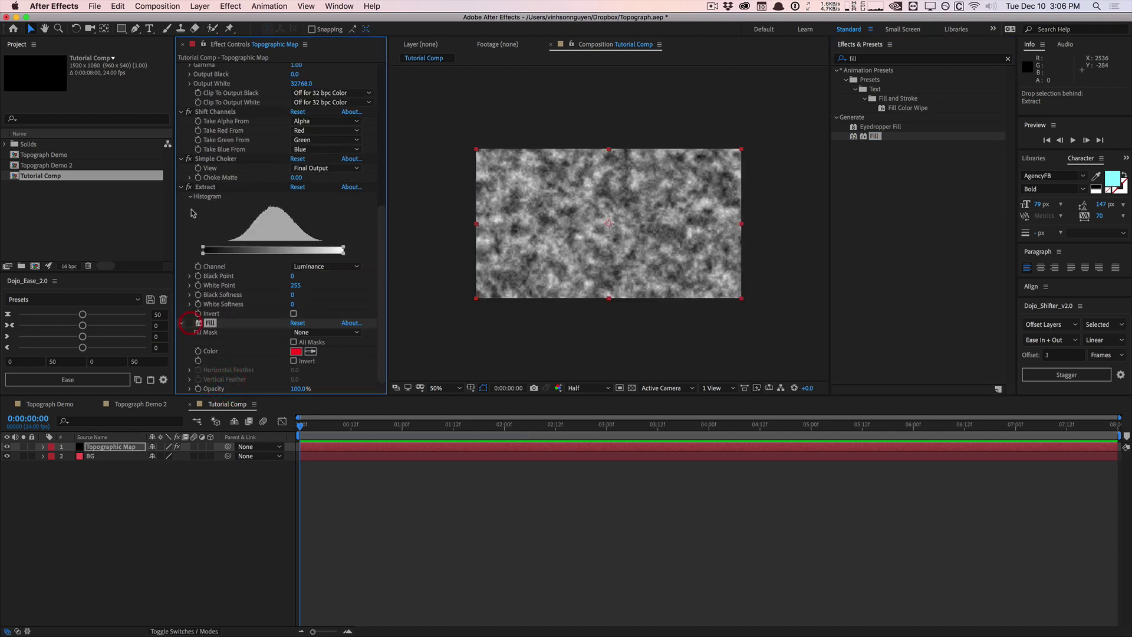
left_click(188, 187)
left_click(188, 159)
left_click(189, 112)
scroll(205, 206, "up", 5)
left_click(189, 142)
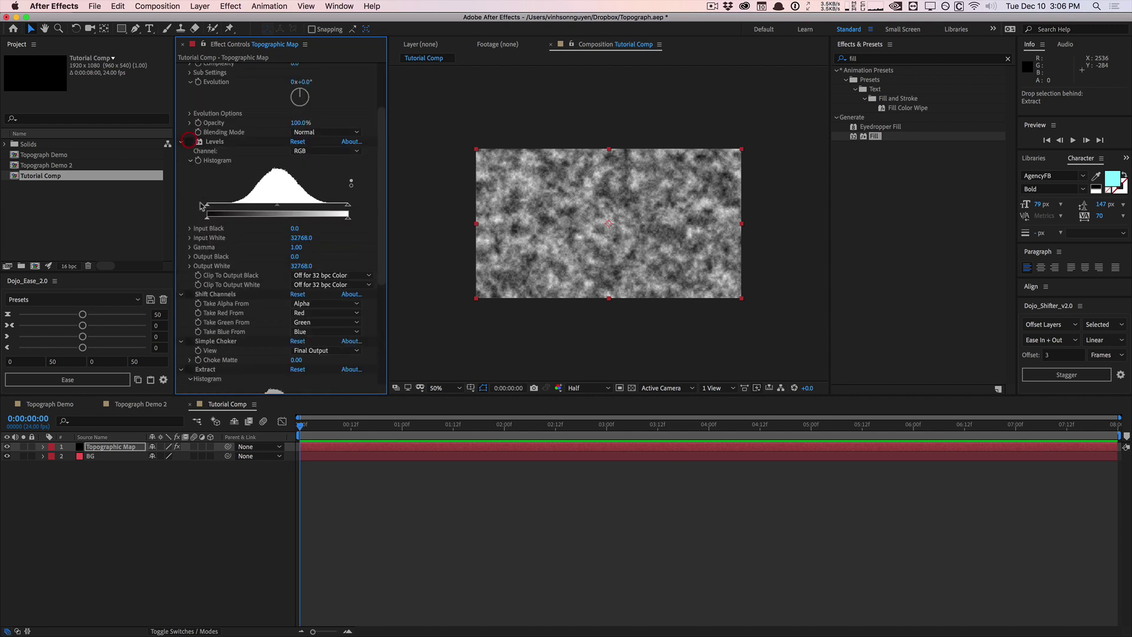
- Set the Fractal Noise contrast to 687 and its complexity to 1.5
scroll(211, 242, "up", 3)
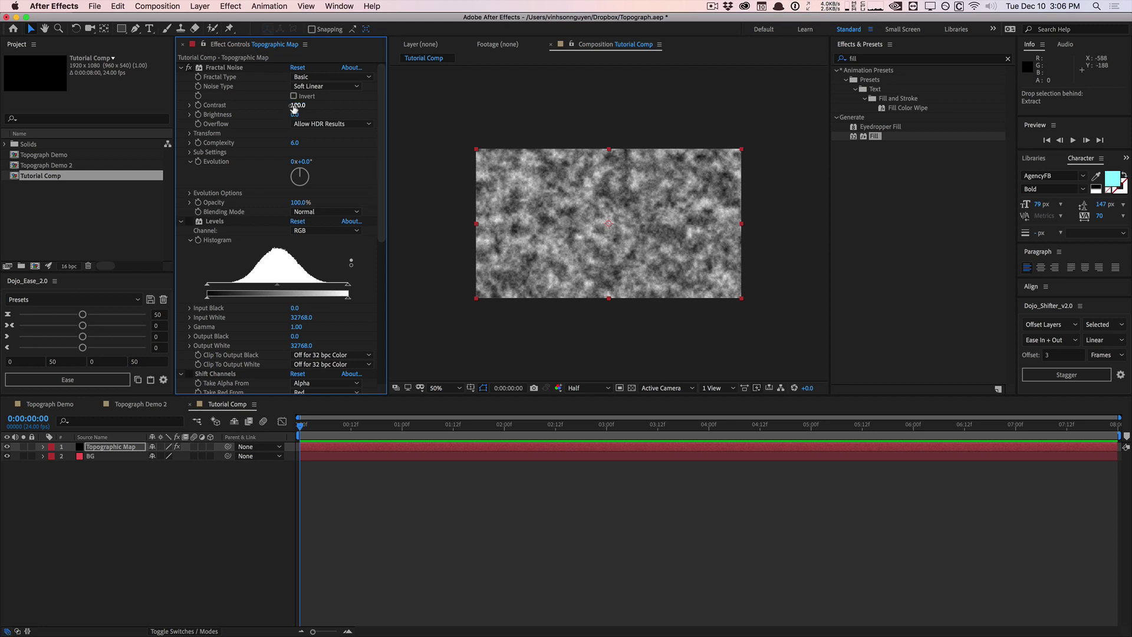
left_click_drag(298, 105, 595, 93)
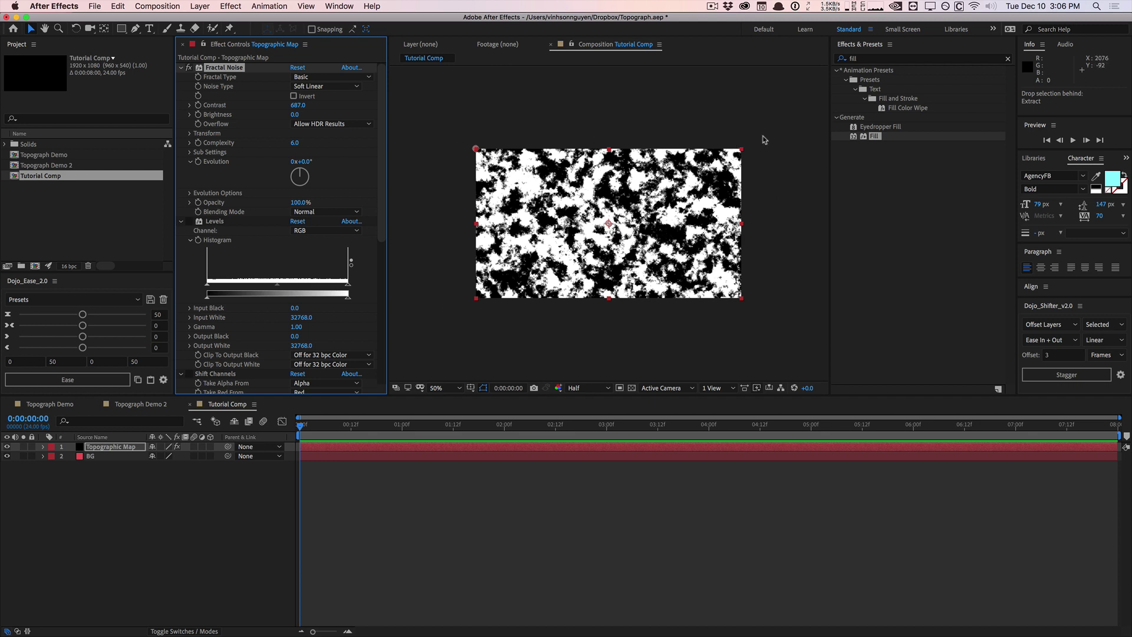
left_click(294, 143)
type("1.5")
key("Return")
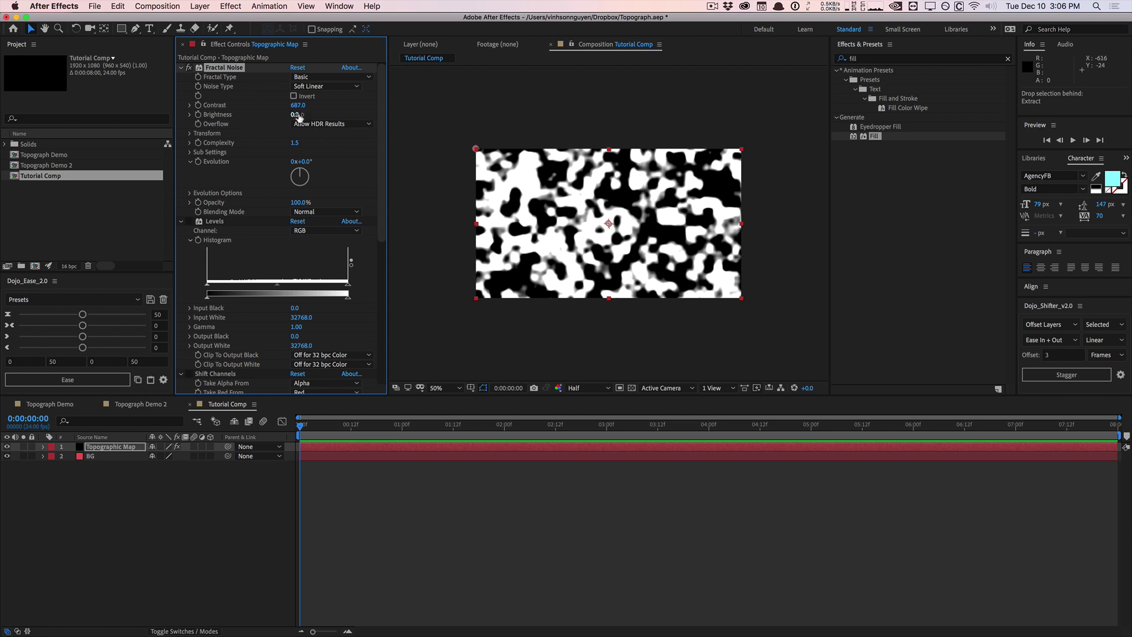
- Set the Fractal Noise brightness to -92 and its transform scale to 177
left_click_drag(297, 117, 247, 115)
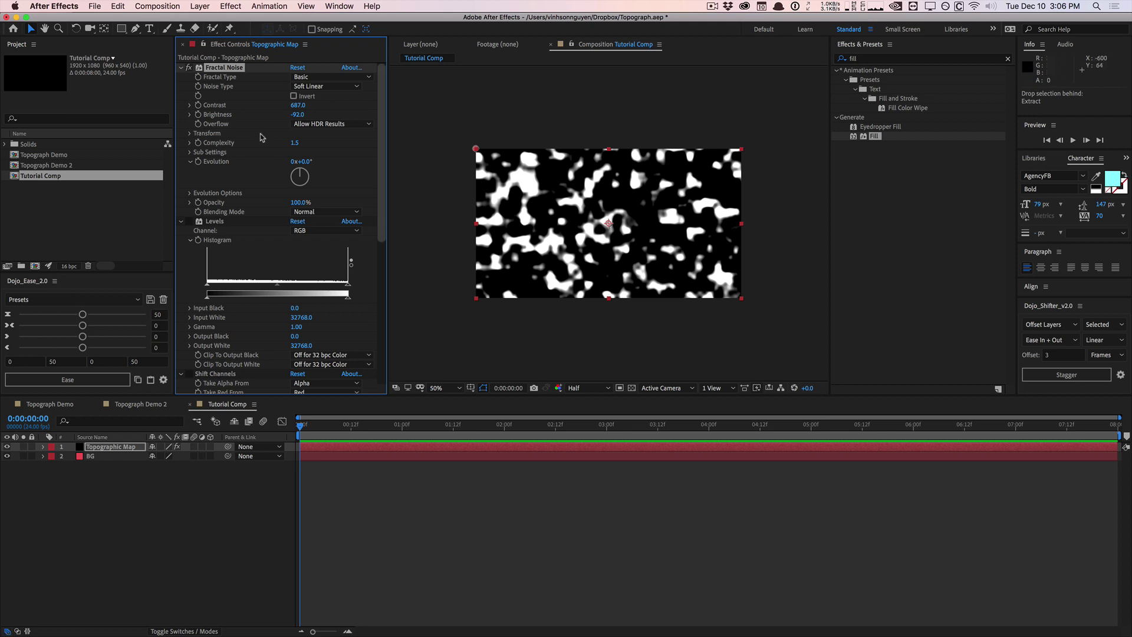
left_click(190, 134)
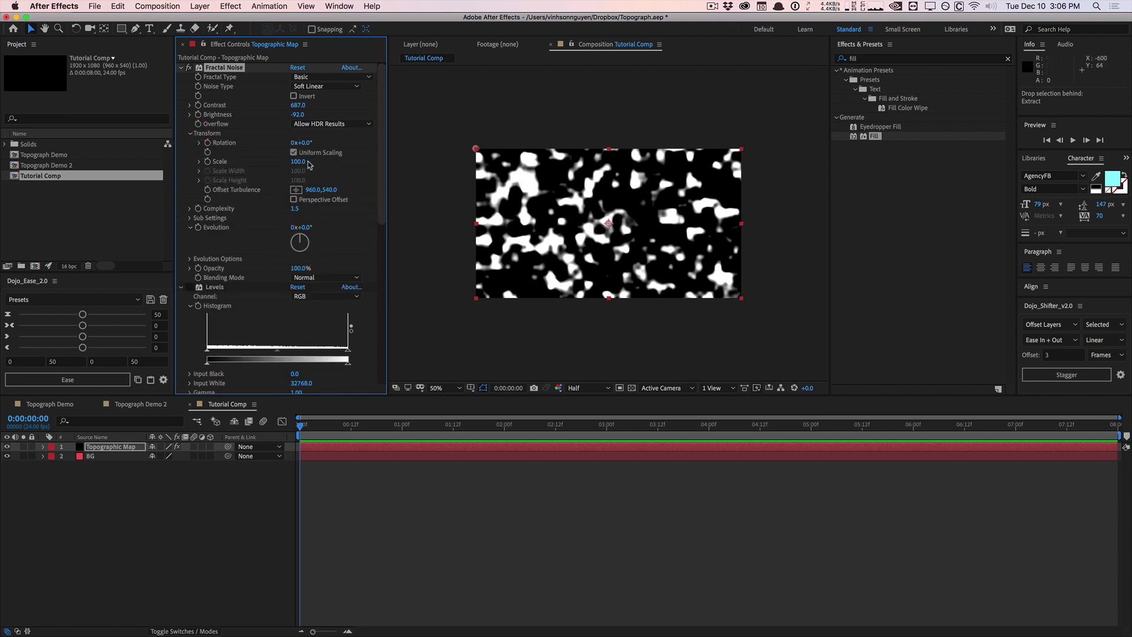
left_click_drag(298, 162, 340, 155)
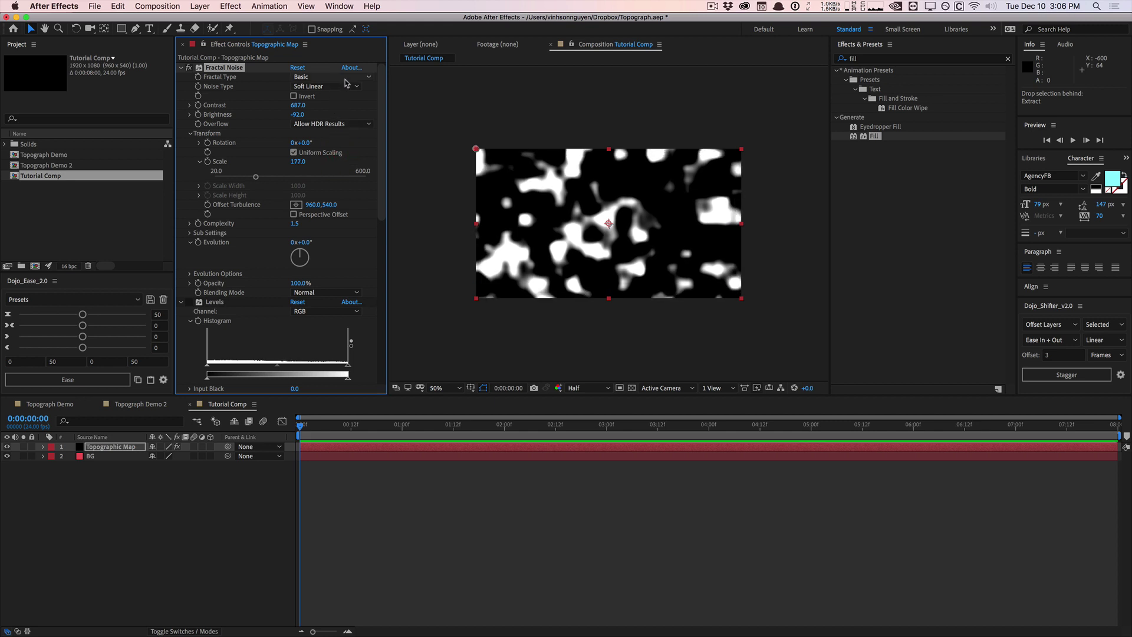
- Try the Terrain, Strings, Turbulent Sharp, Turbulent Basic and Turbulent Smooth fractal types on Fractal Noise, ending back on Basic
left_click(346, 78)
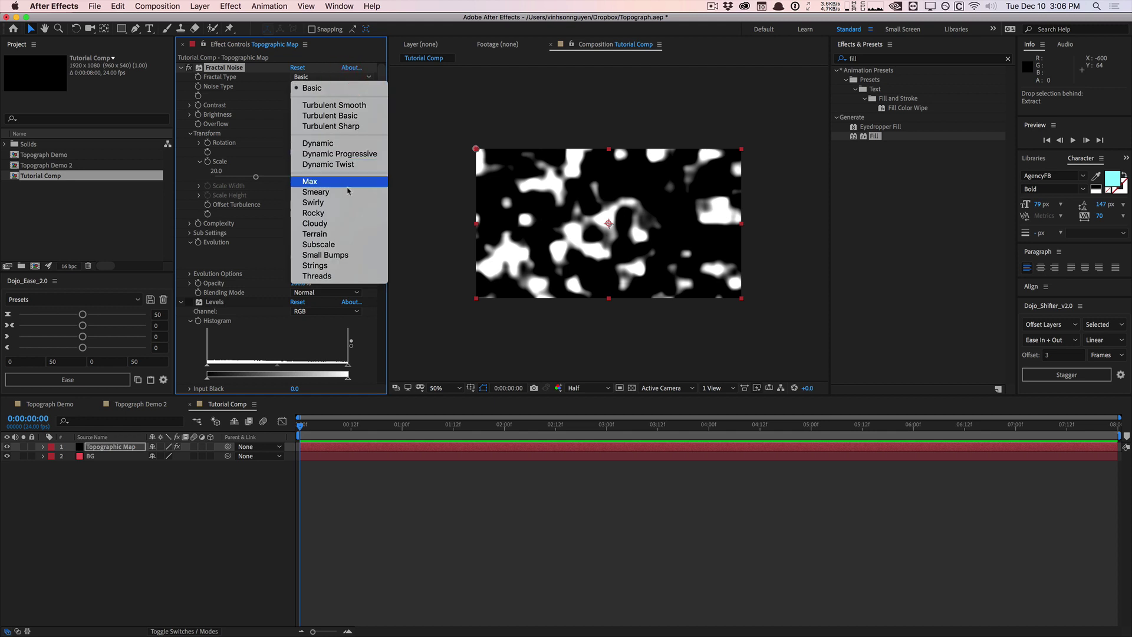
left_click(340, 233)
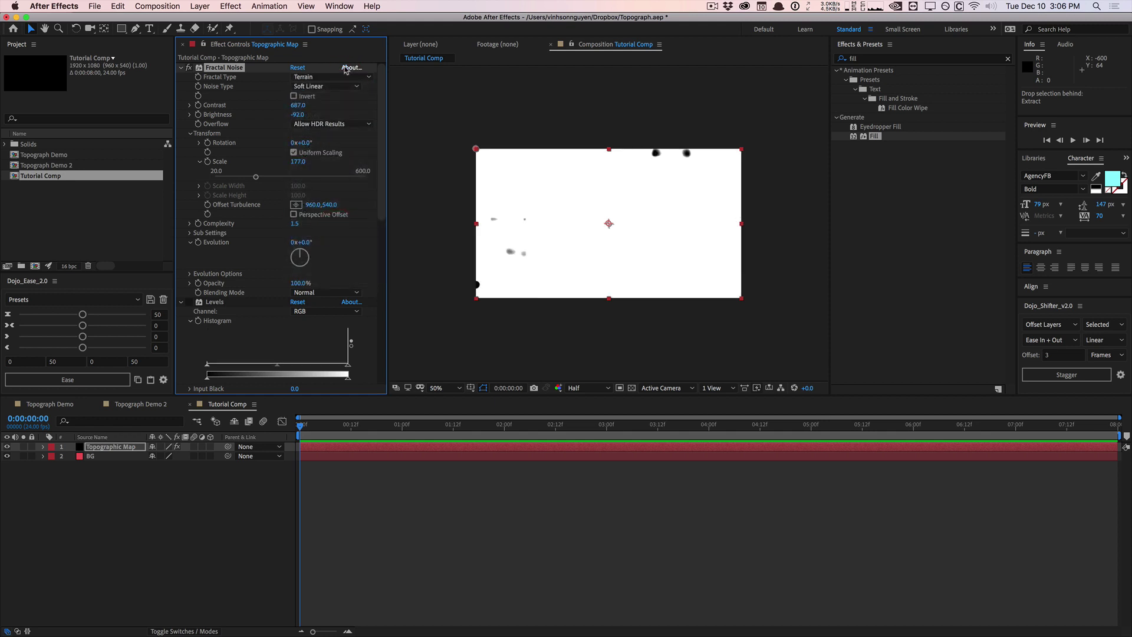
left_click(345, 75)
left_click(336, 263)
left_click(342, 77)
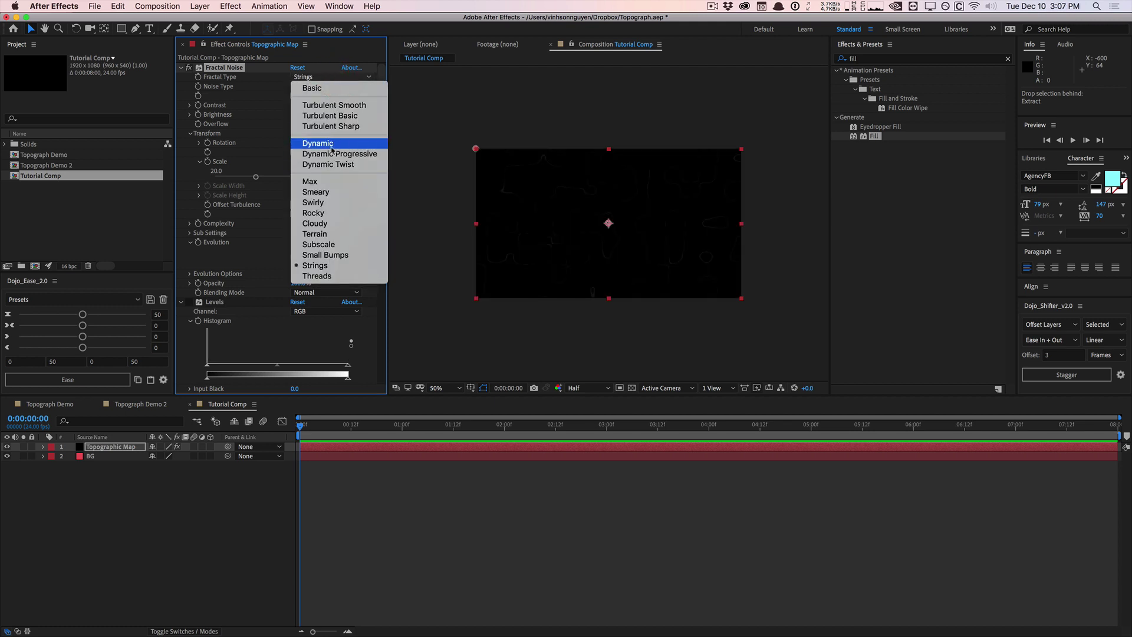
left_click(330, 126)
left_click(326, 78)
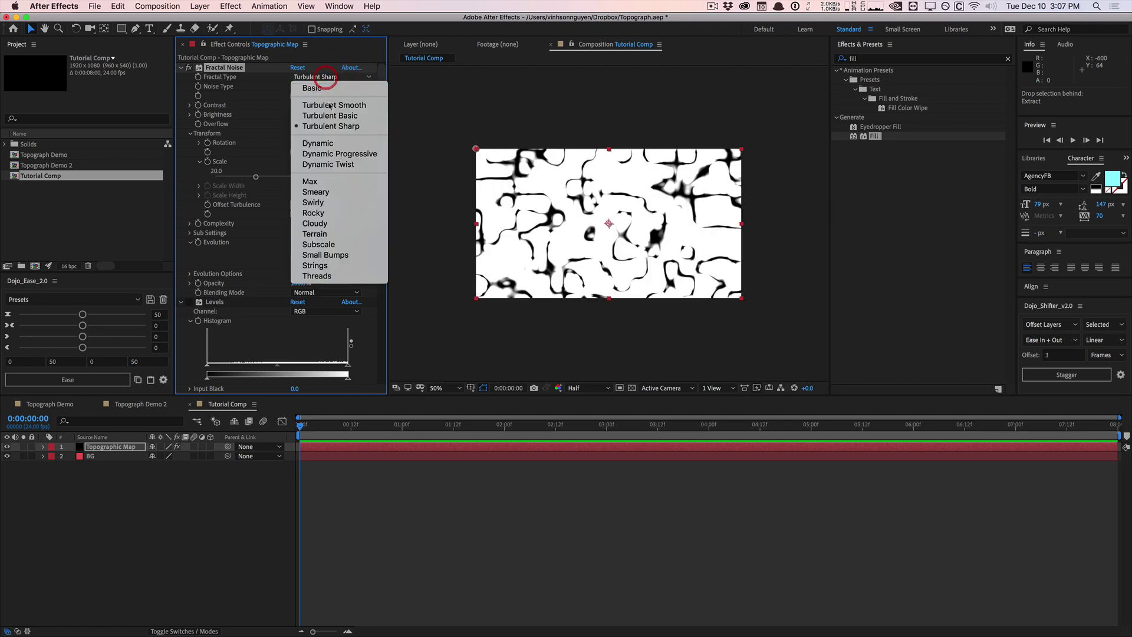
left_click(330, 116)
left_click(332, 77)
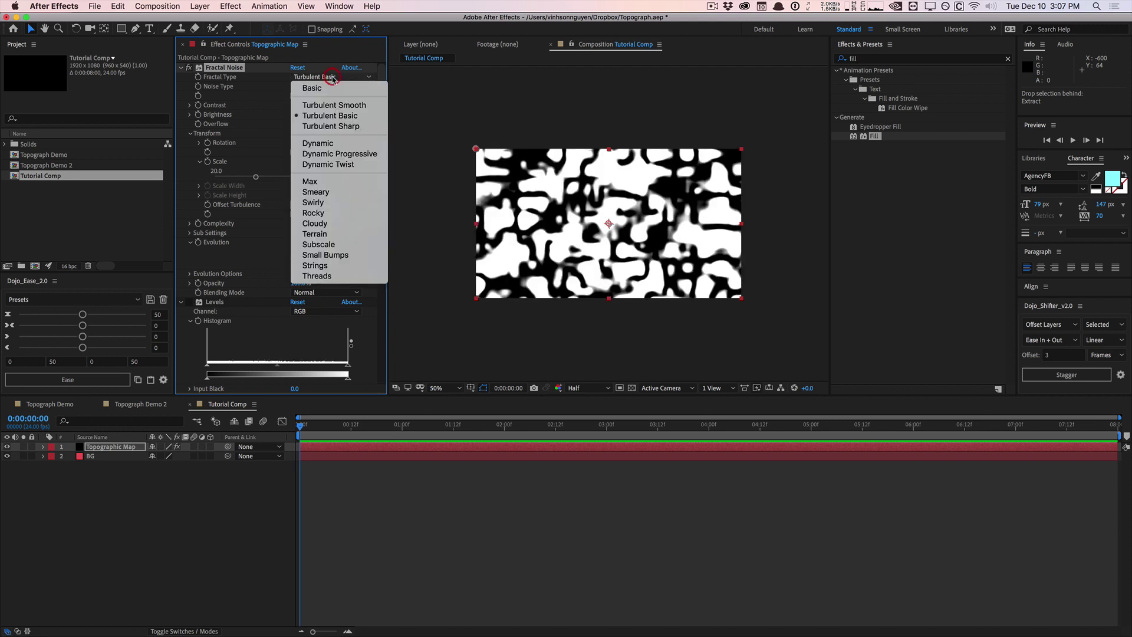
left_click(333, 105)
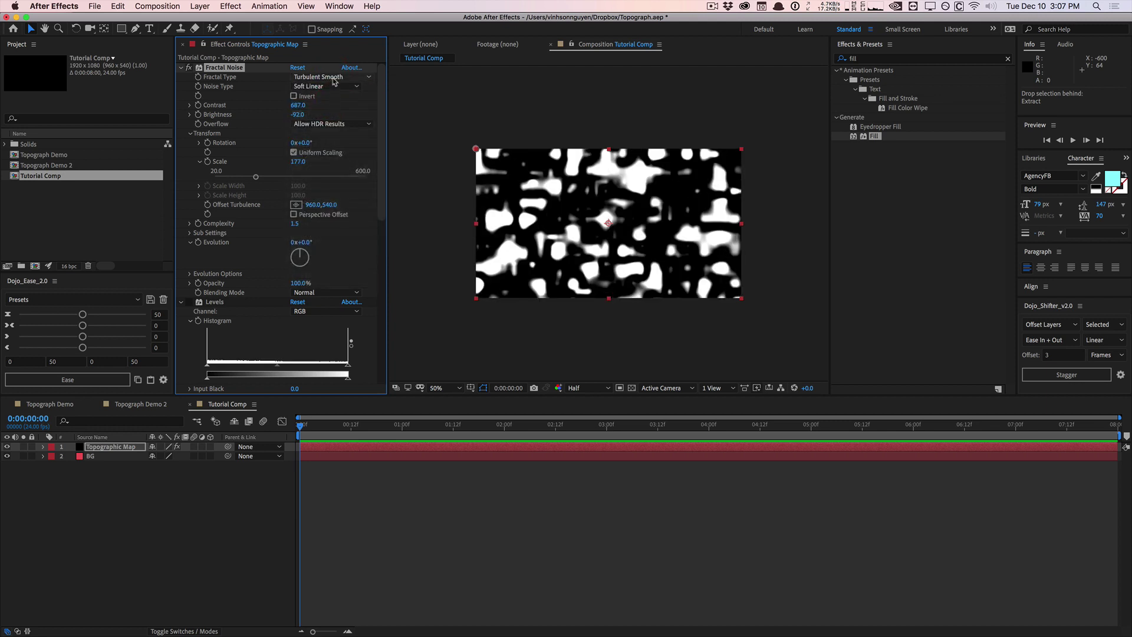
left_click(332, 77)
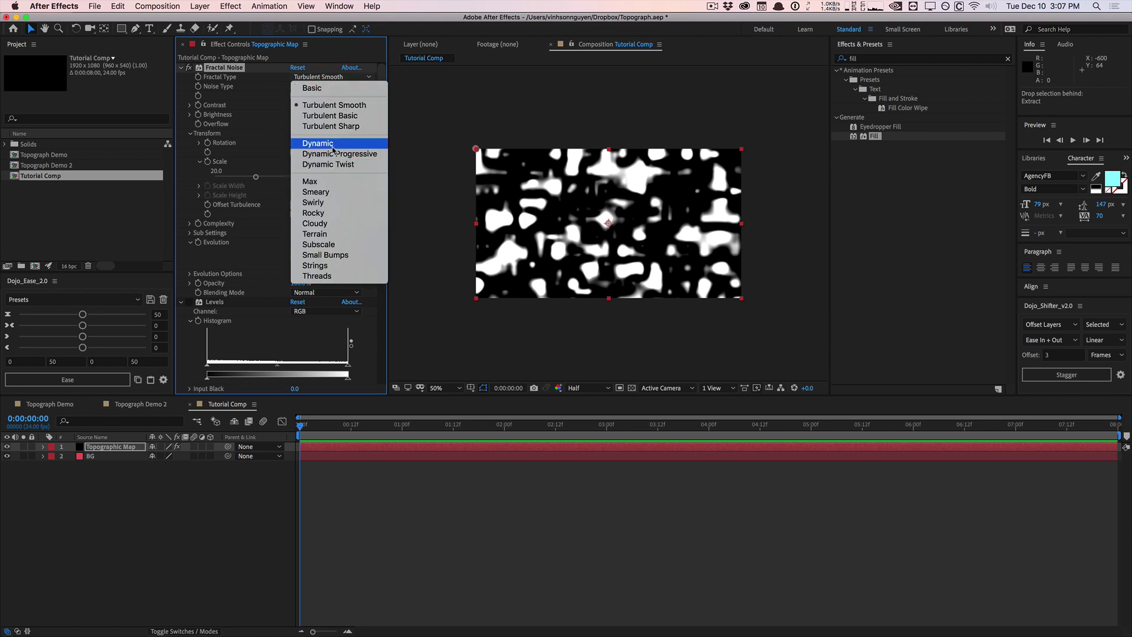
left_click(333, 91)
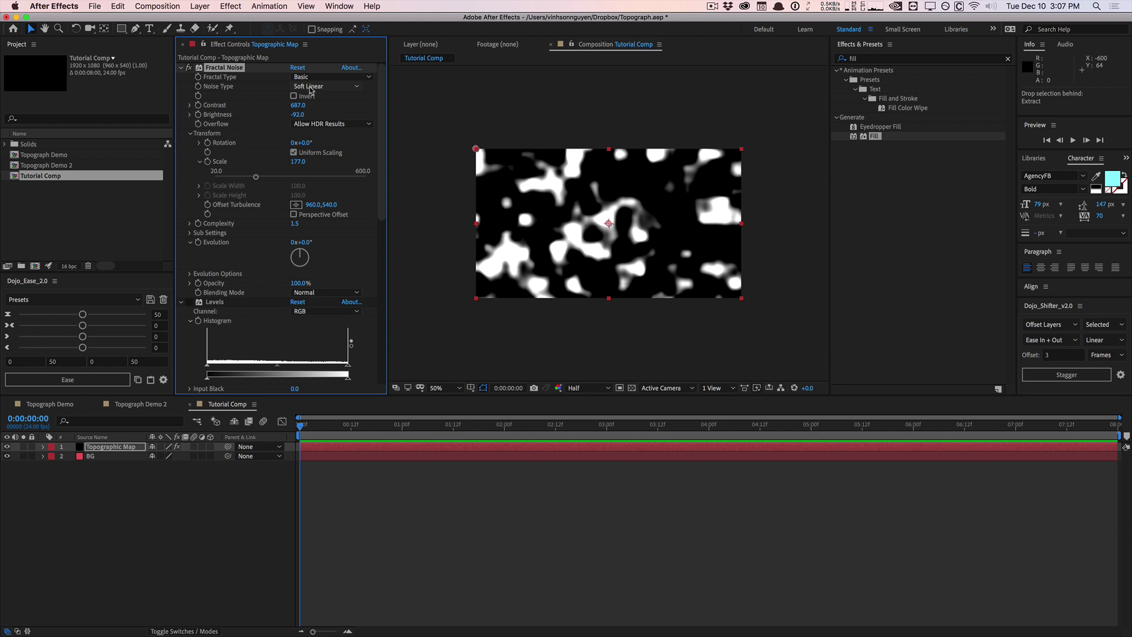
- Try the Spline noise type on Fractal Noise and return it to Soft Linear
left_click(303, 87)
left_click(339, 129)
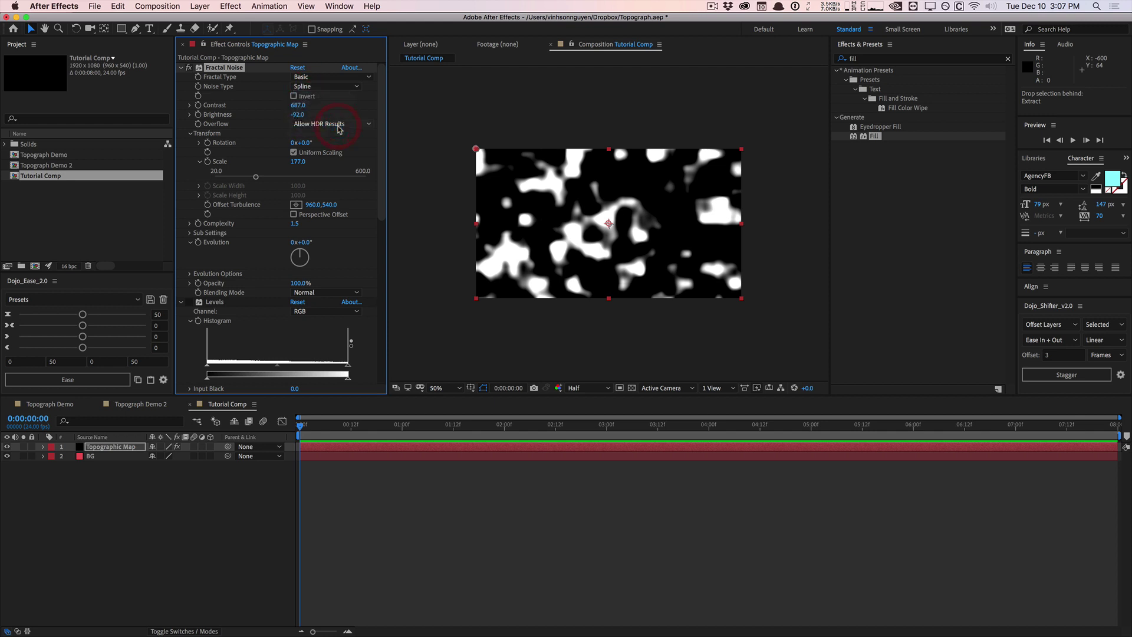
left_click(330, 87)
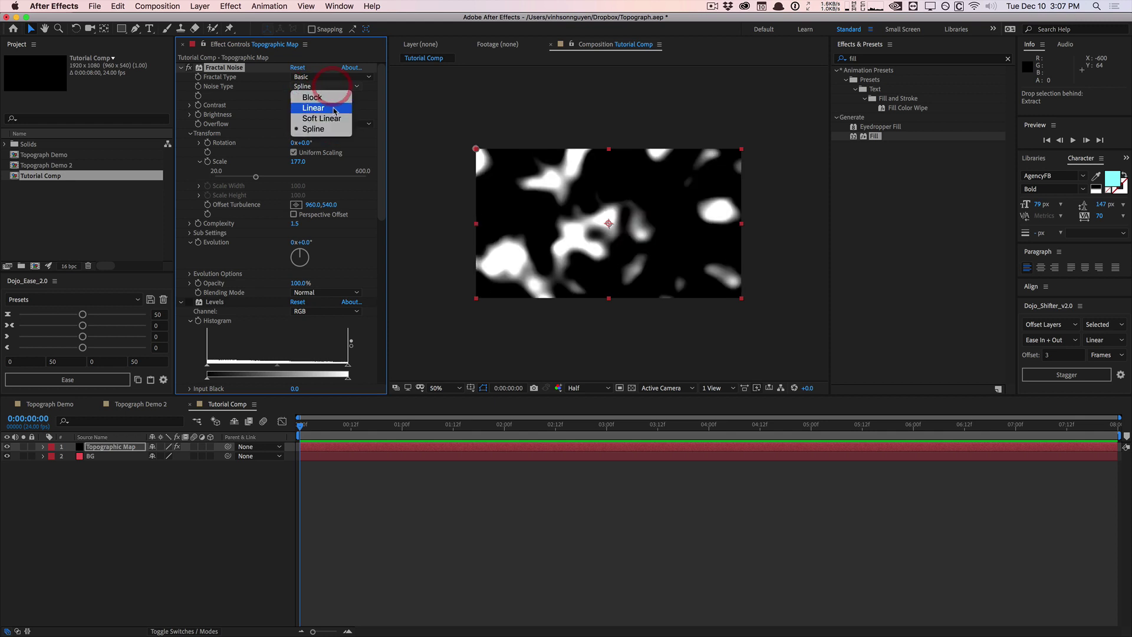
left_click(328, 118)
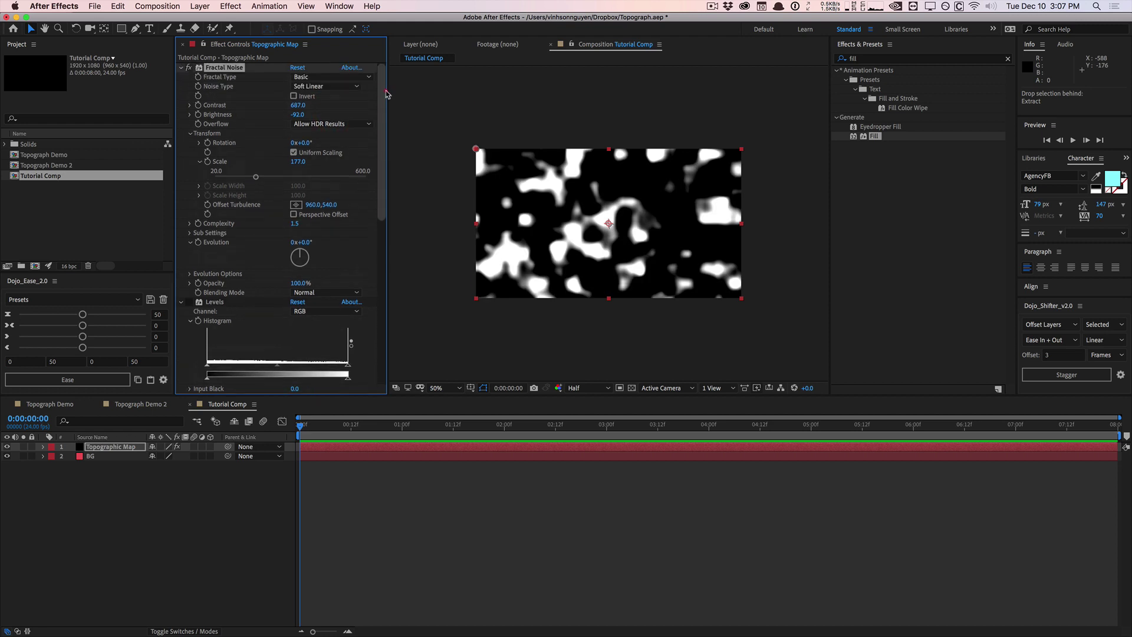
- Enable Levels and harden the noise edges by setting Input Black to 15034.7 and Input White to 15548.7
scroll(380, 118, "down", 5)
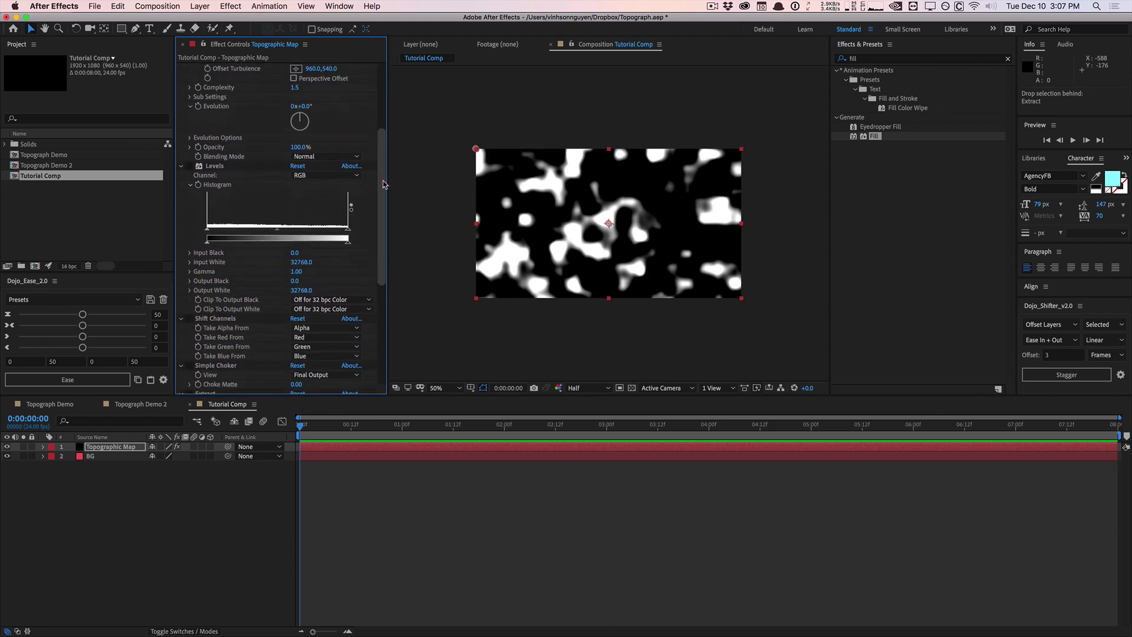
key("slash")
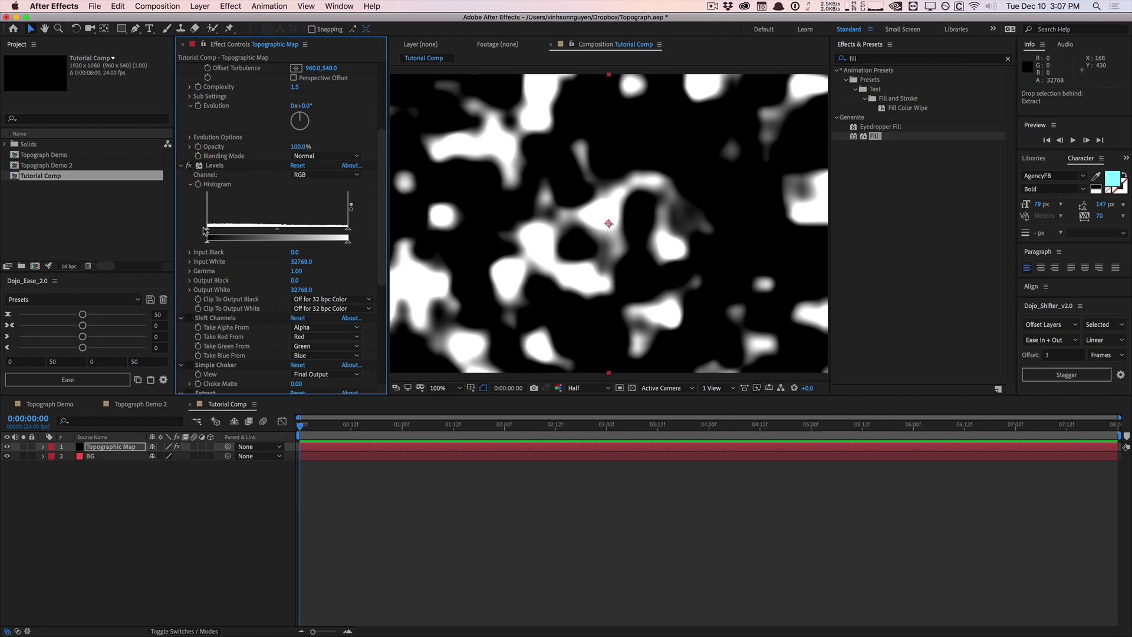
left_click_drag(207, 231, 247, 231)
left_click_drag(273, 231, 274, 231)
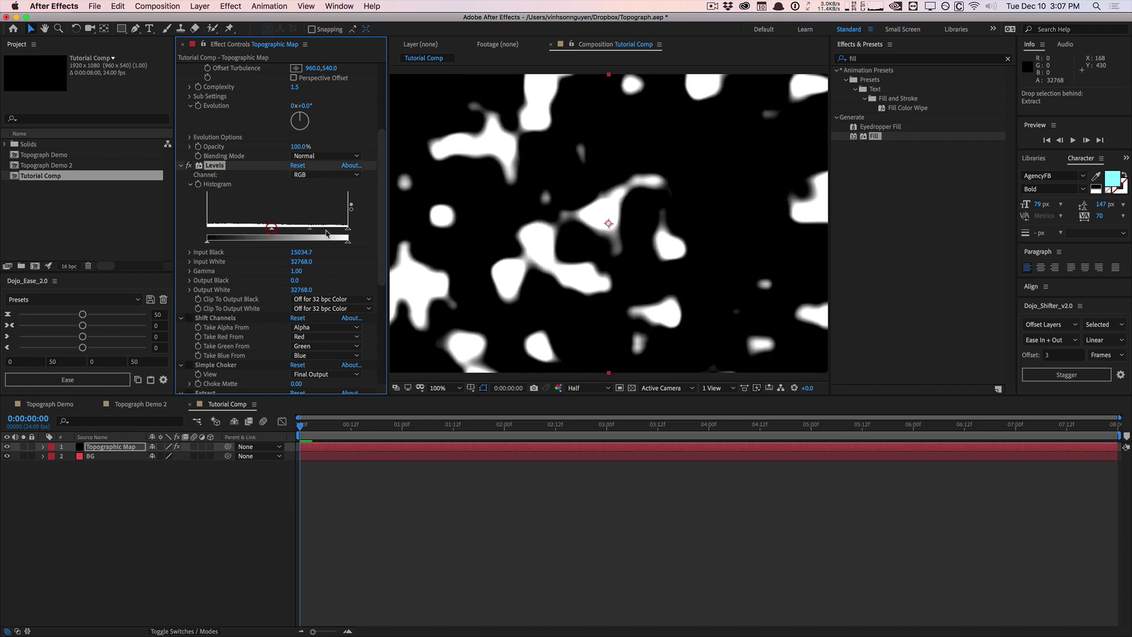
left_click_drag(347, 228, 273, 235)
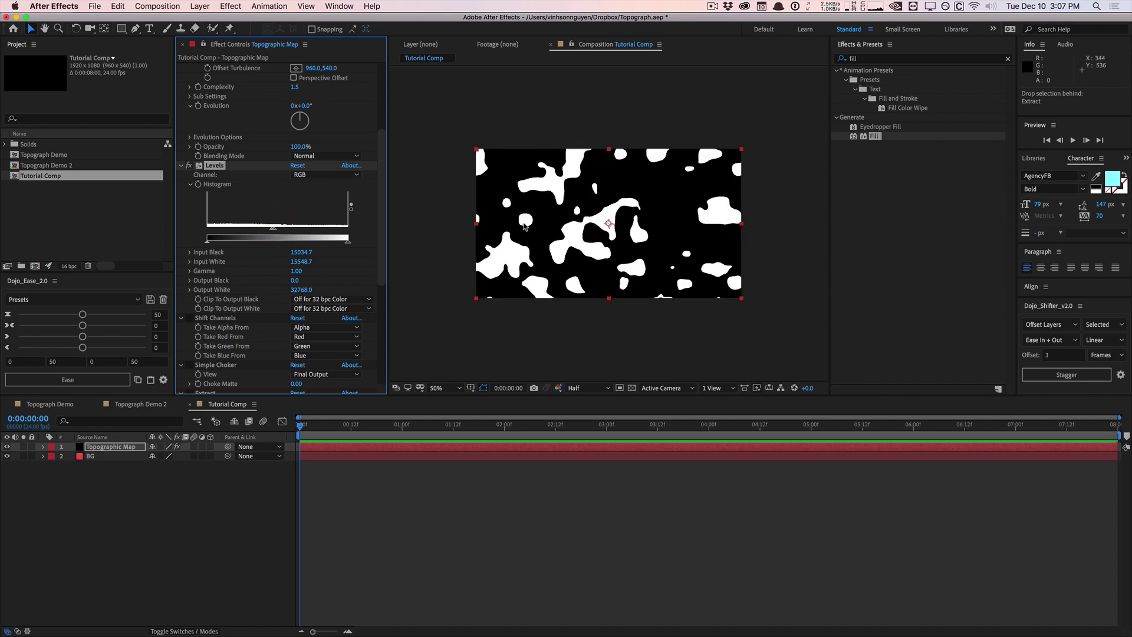
scroll(603, 222, "down", 2)
left_click(317, 419)
key("space")
key("space")
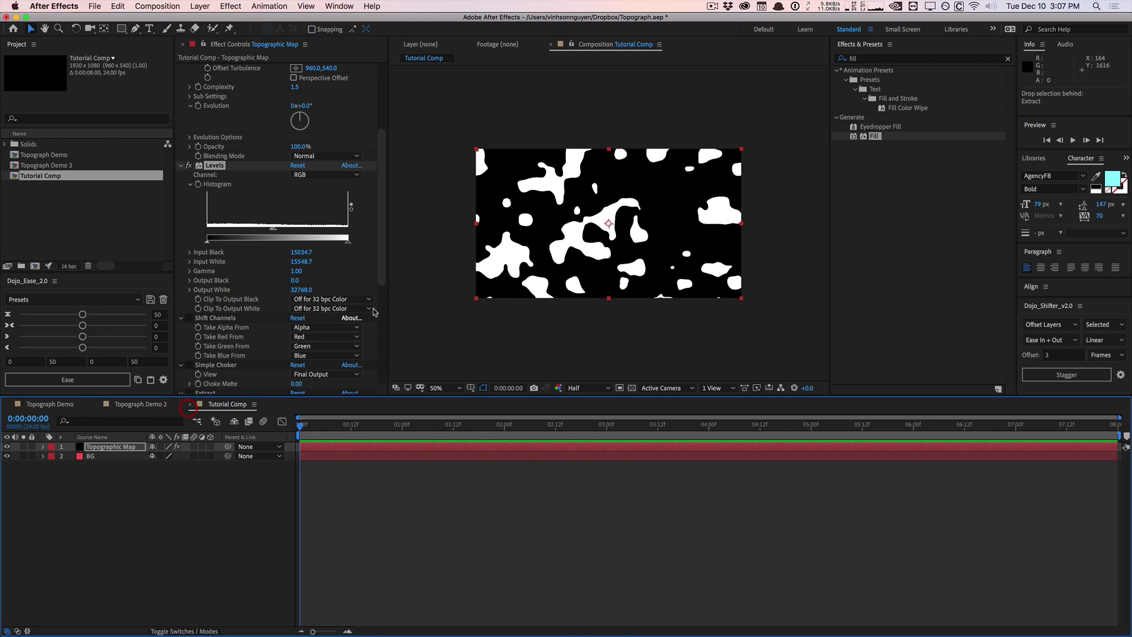
- Enable Shift Channels and take its alpha from Luminance
left_click_drag(381, 269, 380, 301)
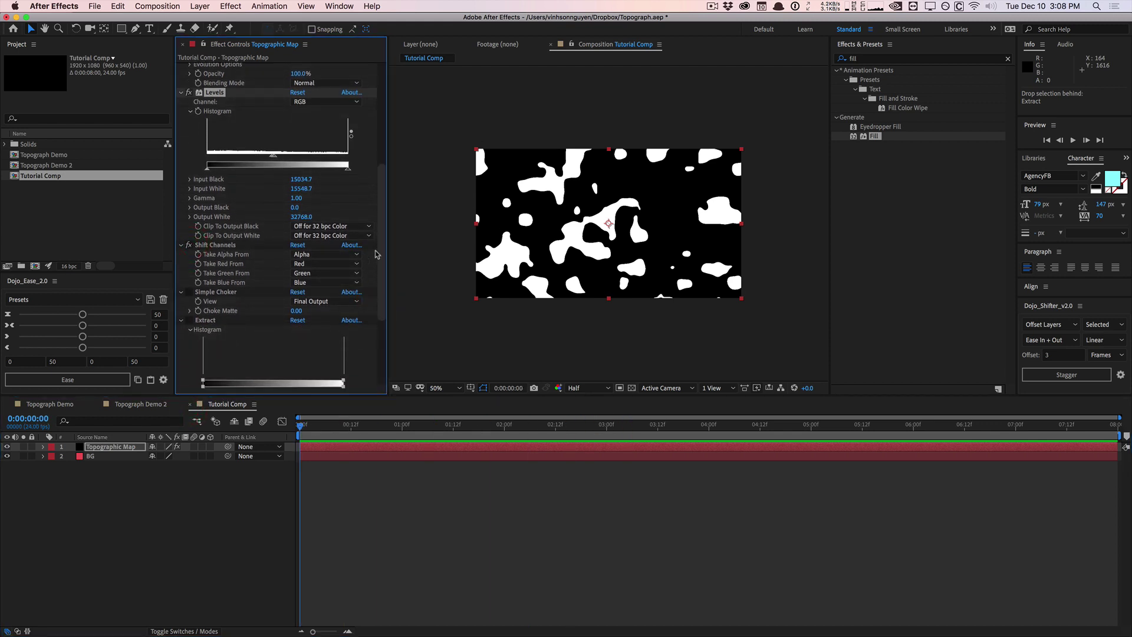
left_click_drag(382, 258, 382, 262)
scroll(380, 263, "down", 2)
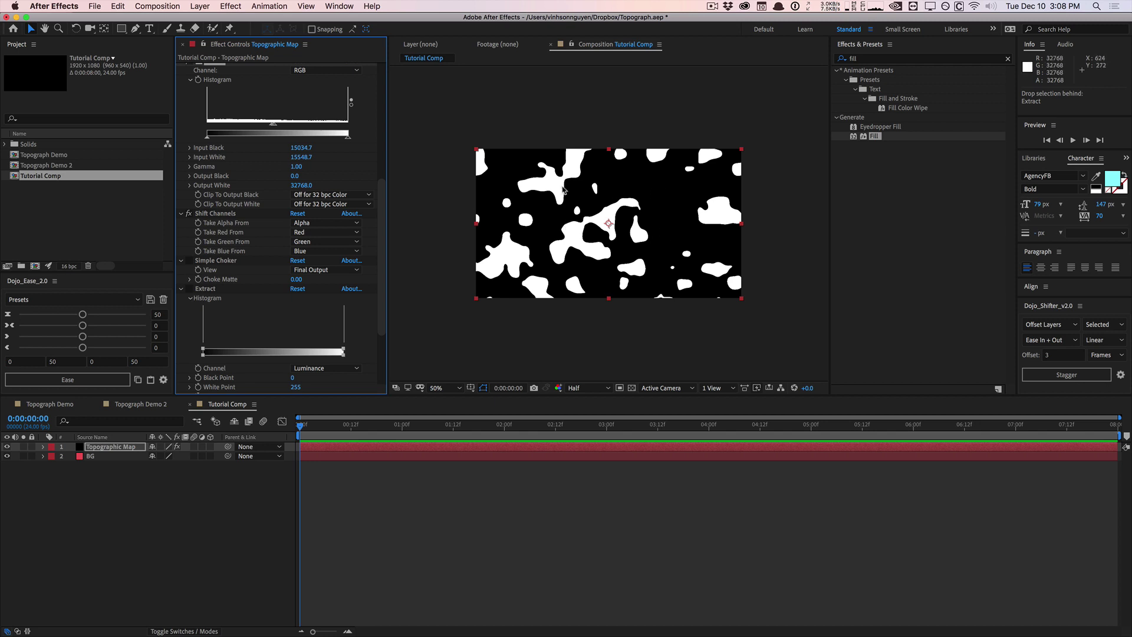
left_click(227, 215)
left_click(321, 222)
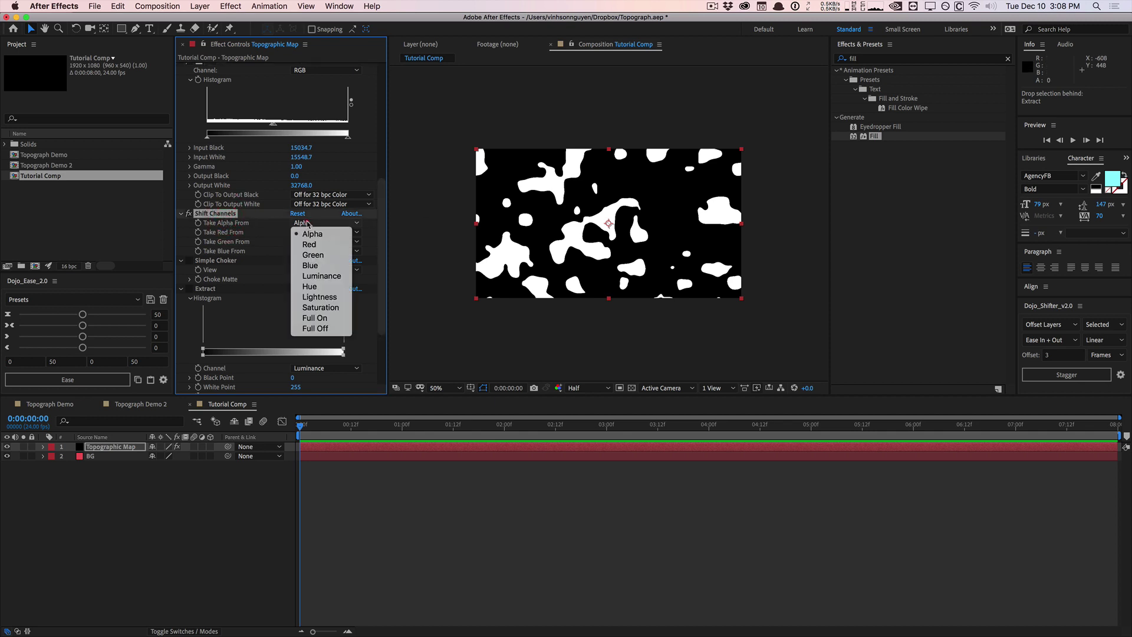
left_click(327, 278)
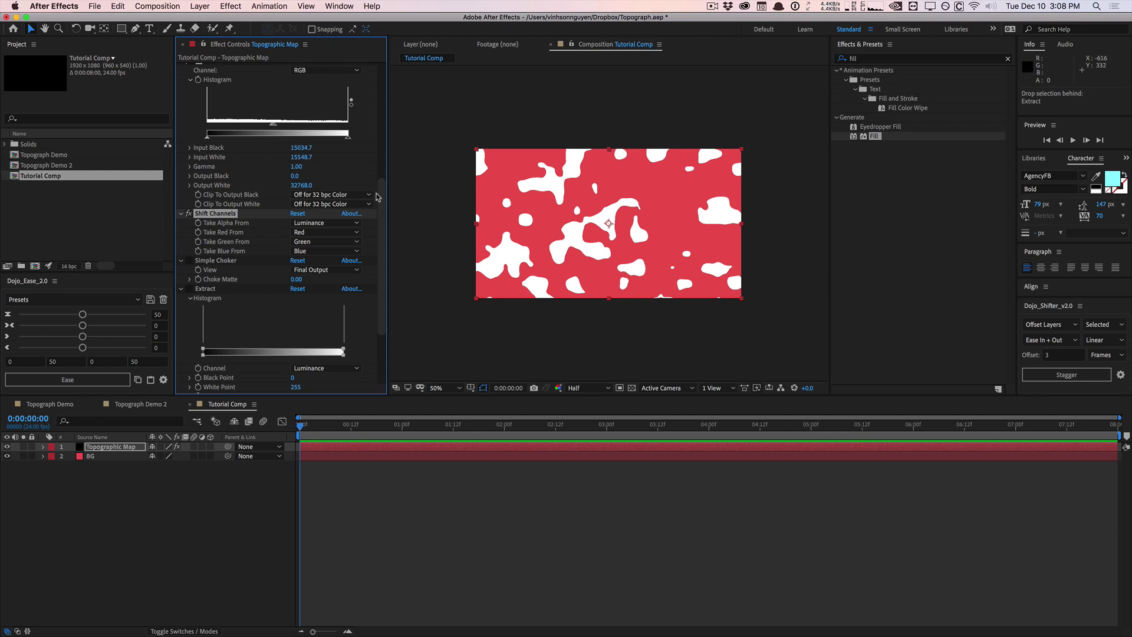
- Enable Simple Choker and set its Choke Matte to -24.90 to outline the white shapes
mouse_move(382, 197)
left_mouse_down()
mouse_move(383, 229)
mouse_move(384, 211)
left_mouse_up()
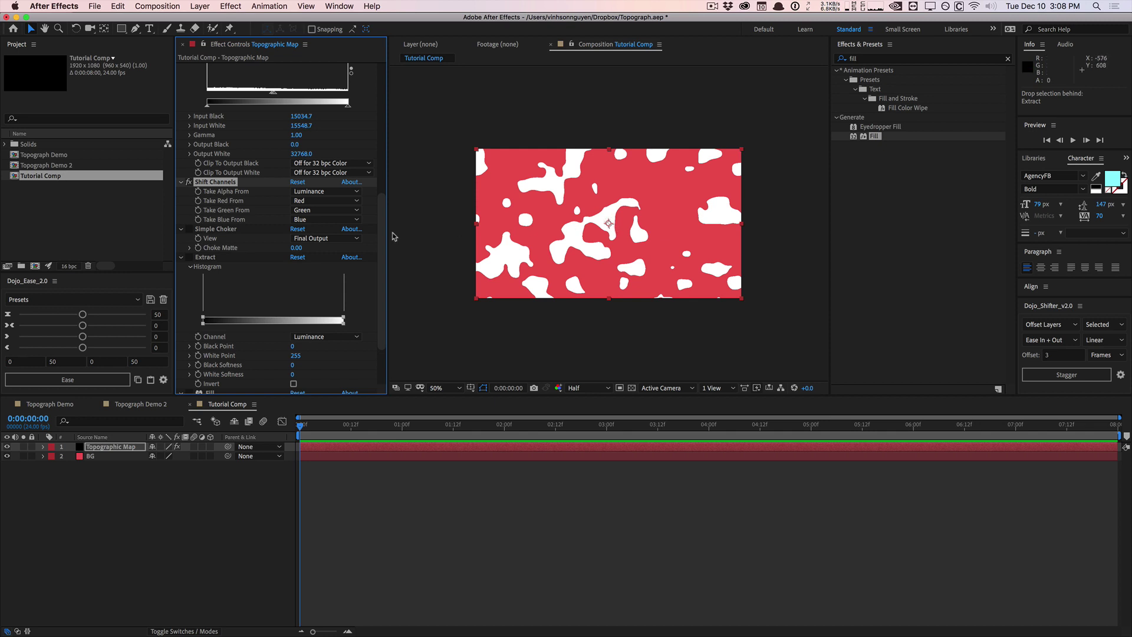
scroll(385, 241, "down", 2)
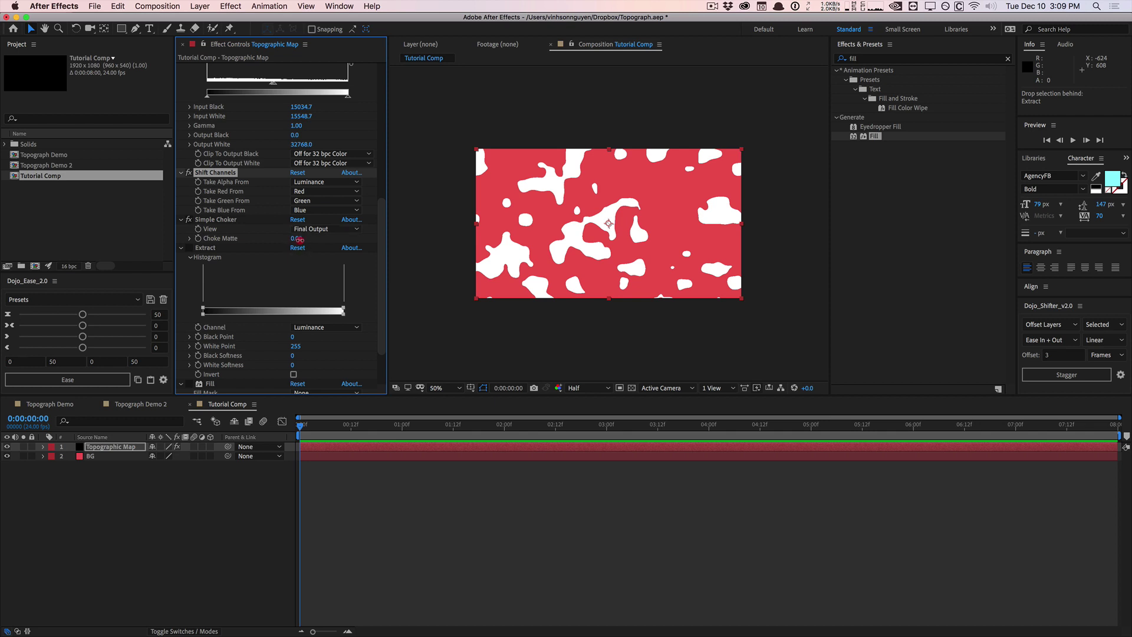
left_click_drag(298, 240, 190, 237)
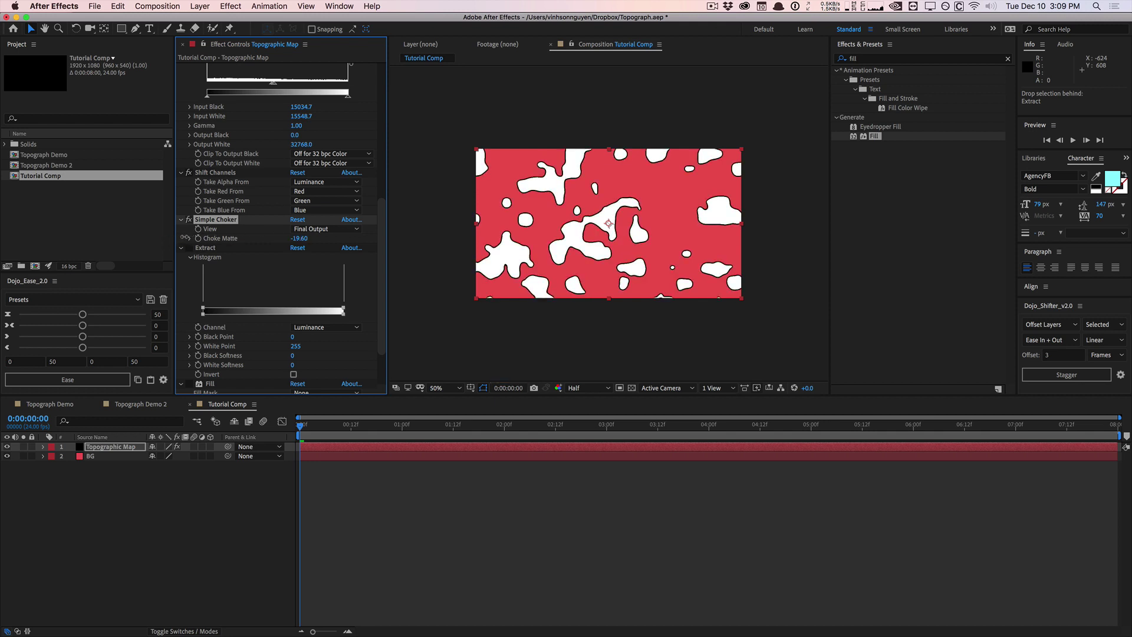
mouse_move(300, 237)
left_mouse_down()
mouse_move(251, 242)
mouse_move(300, 237)
mouse_move(279, 237)
left_mouse_up()
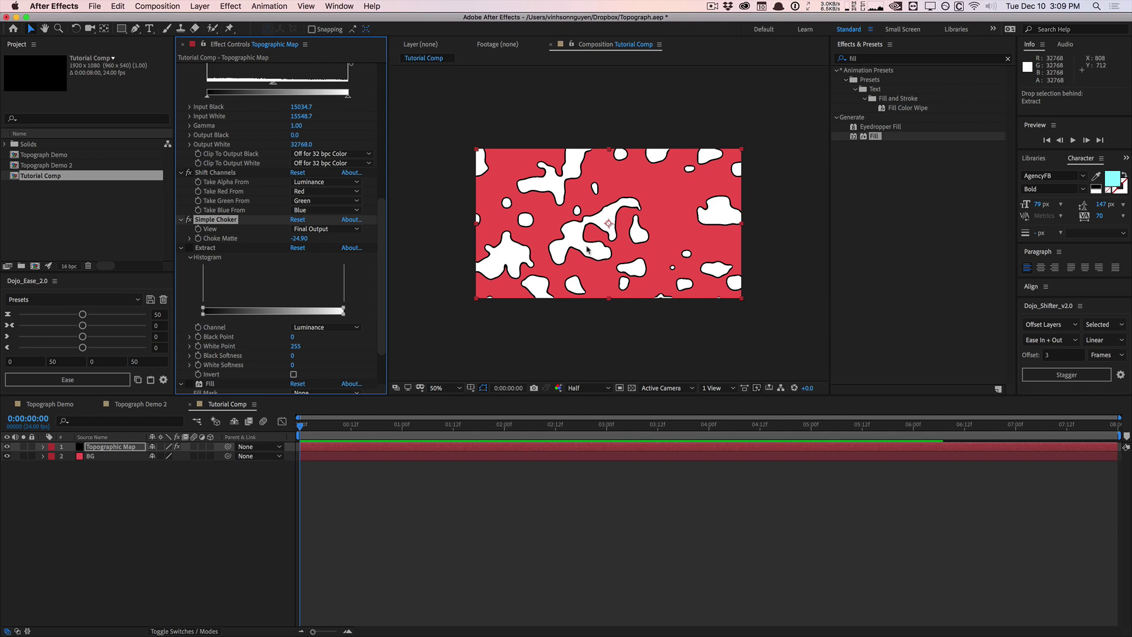
- Enable Extract and lower its White Point to 167 to remove the white areas inside the outlines
left_click_drag(381, 232, 380, 257)
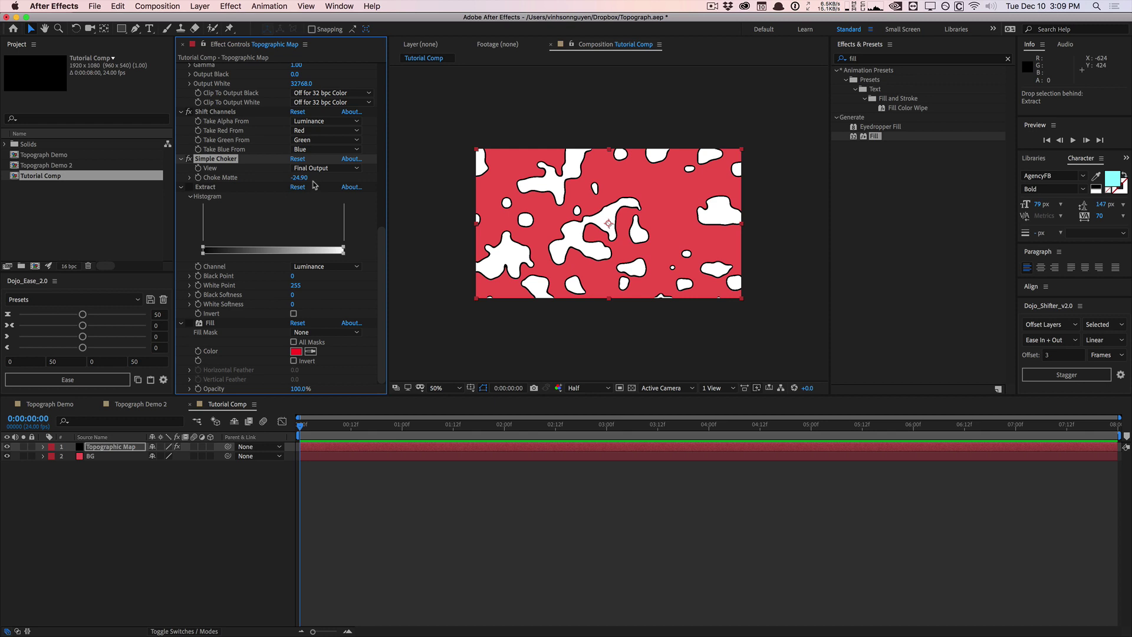
left_click(206, 188)
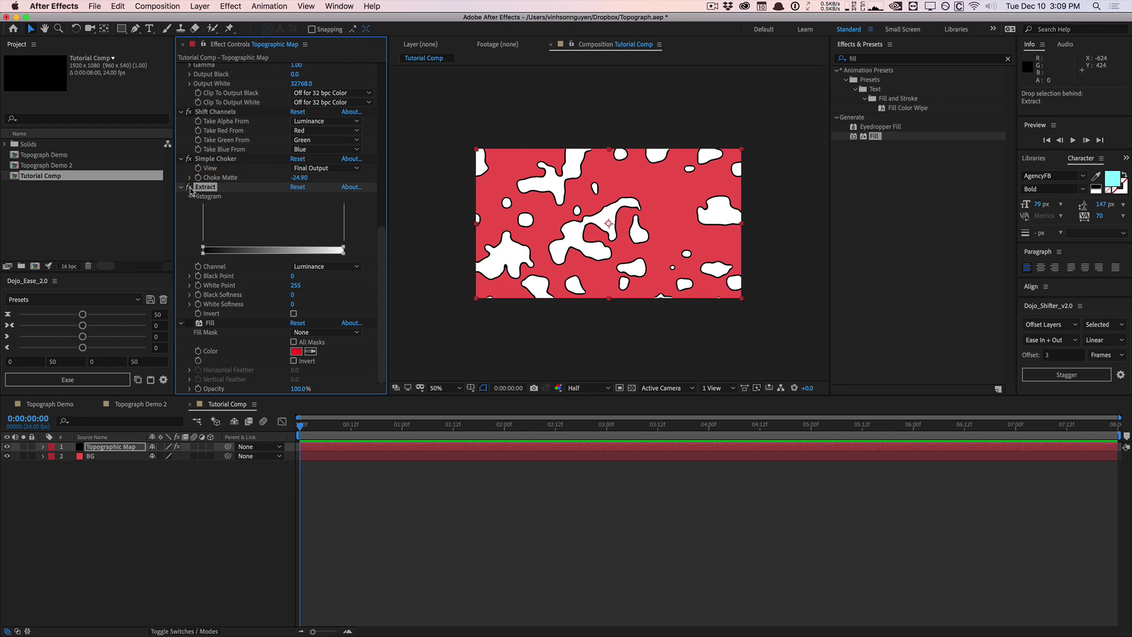
key("super+z")
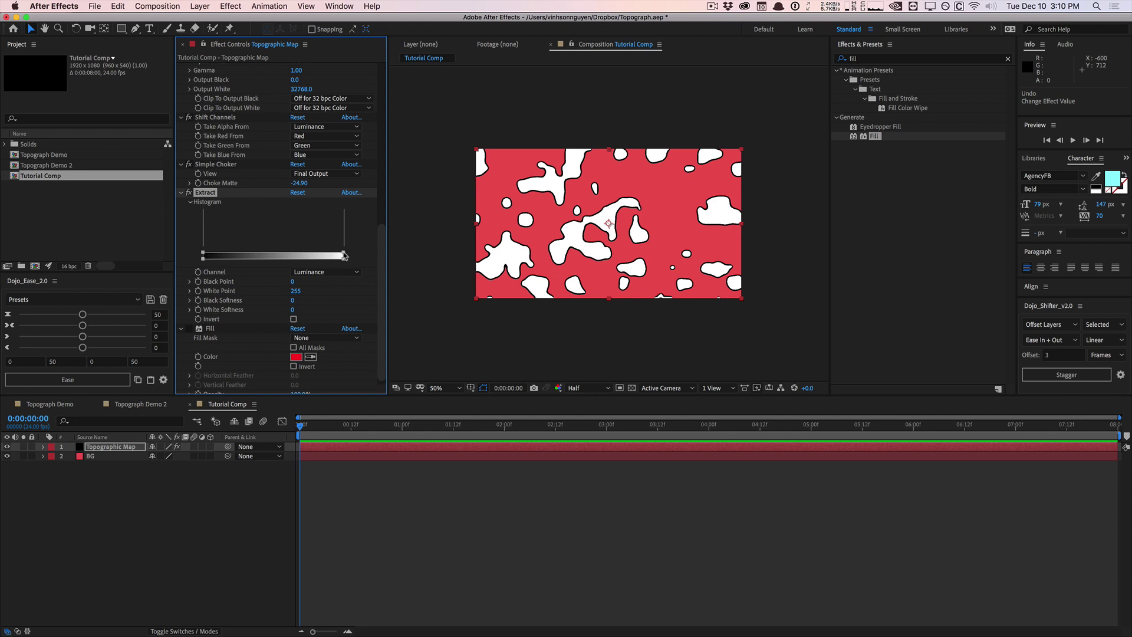
left_click_drag(344, 255, 328, 254)
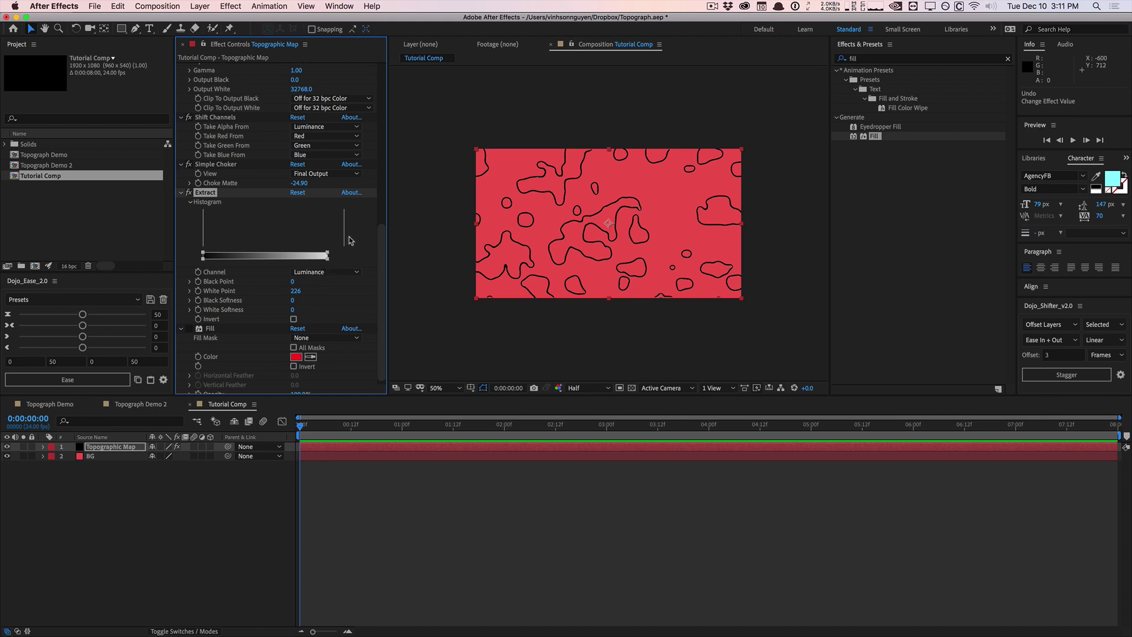
left_click_drag(328, 255, 295, 256)
- Enable the Fill effect and set its color to white (FFFFFF)
scroll(382, 271, "down", 1)
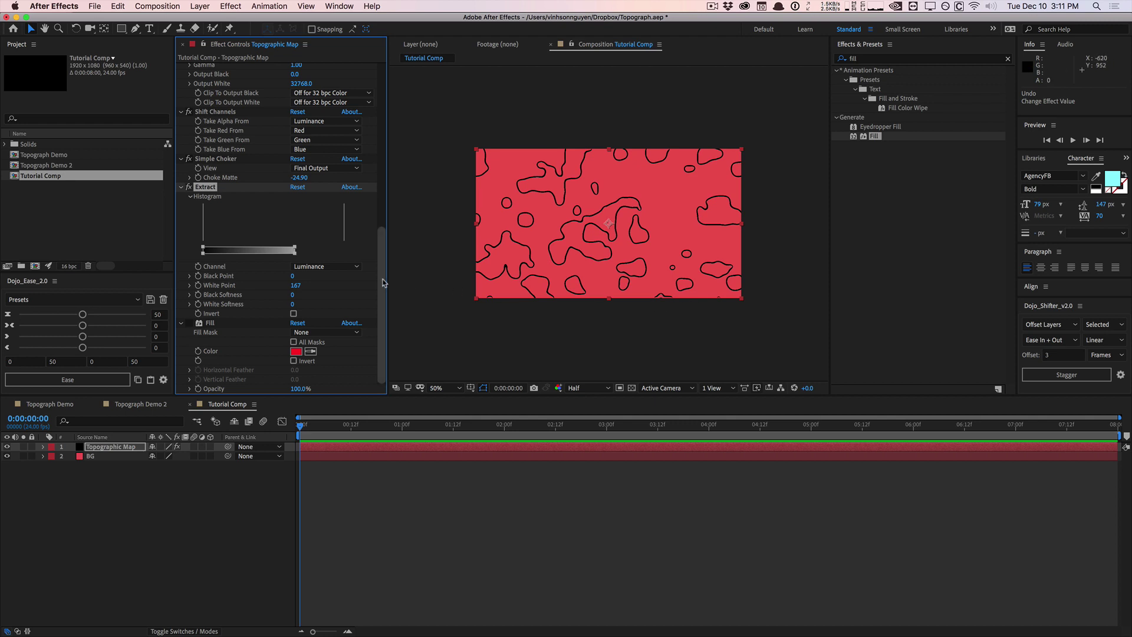
left_click(188, 323)
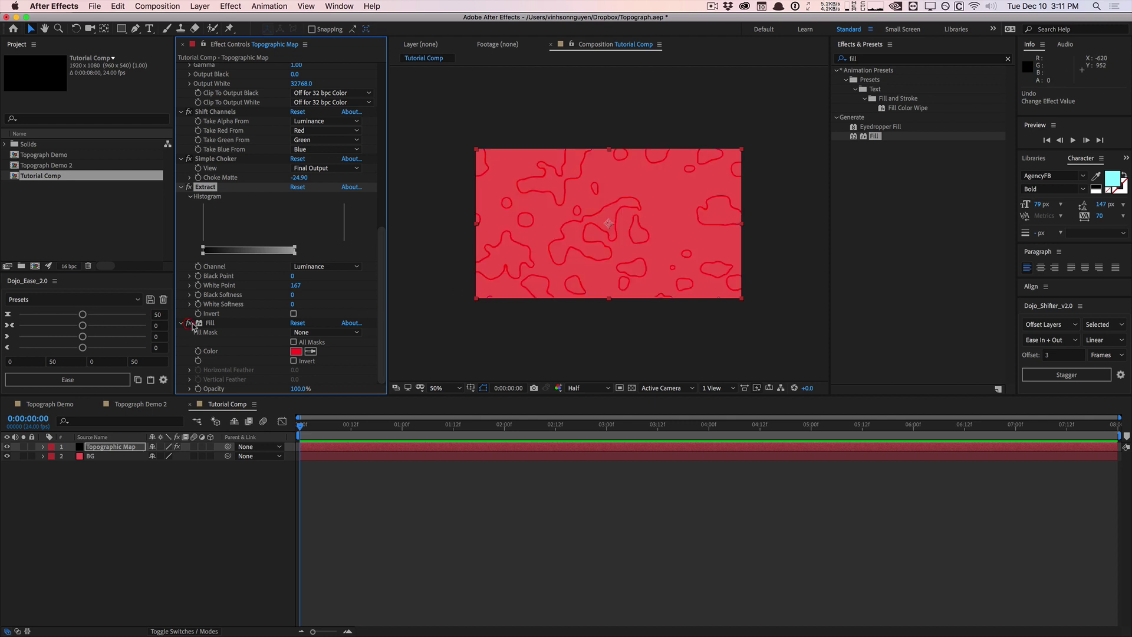
left_click(296, 351)
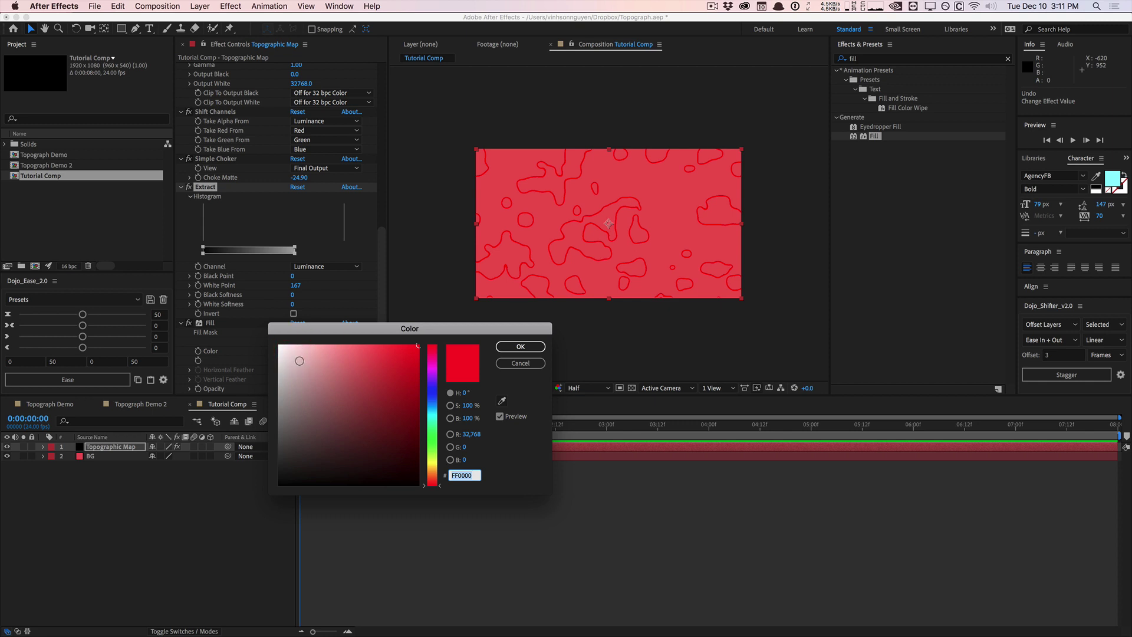
left_click(276, 346)
left_click_drag(275, 346, 271, 340)
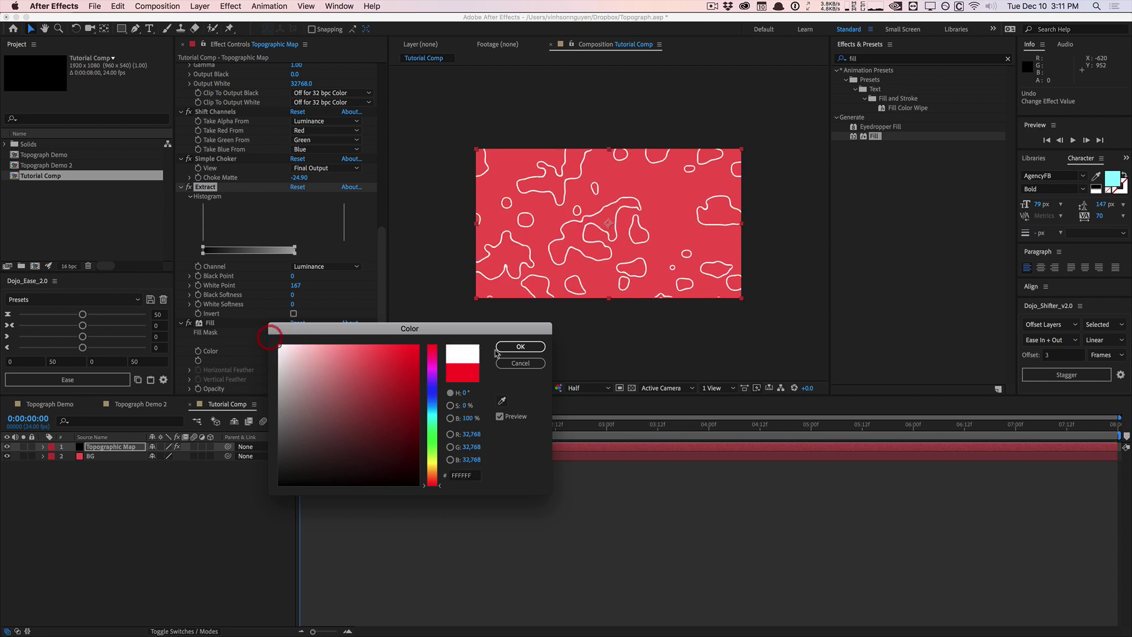
left_click(520, 347)
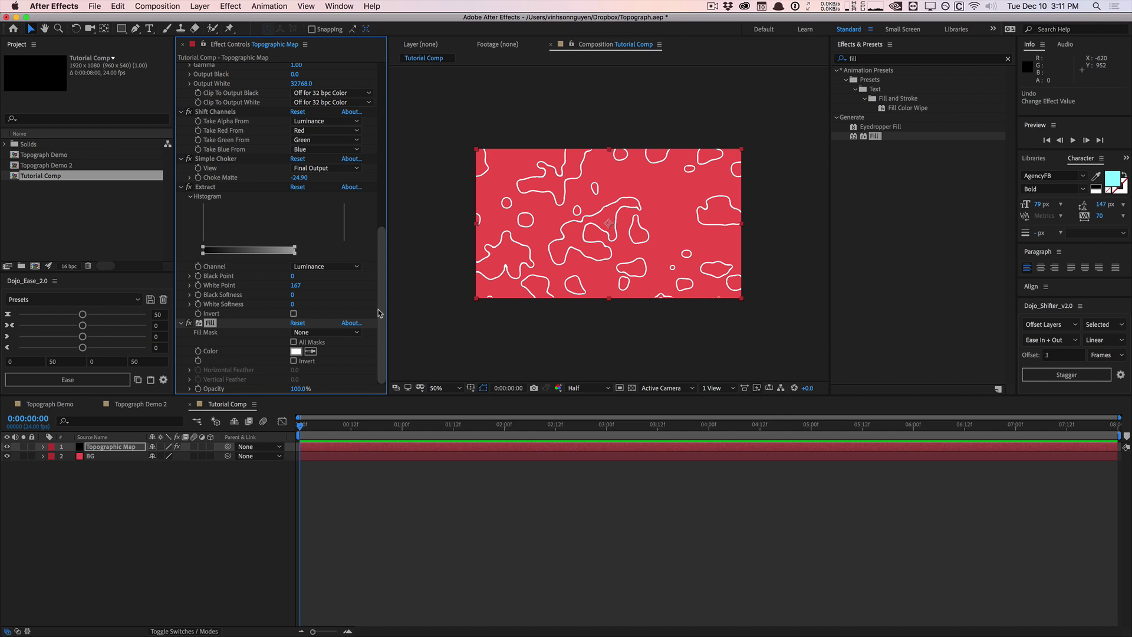
- Move the Simple Choker's Choke Matte closer to zero to thin the contour lines
scroll(306, 278, "up", 5)
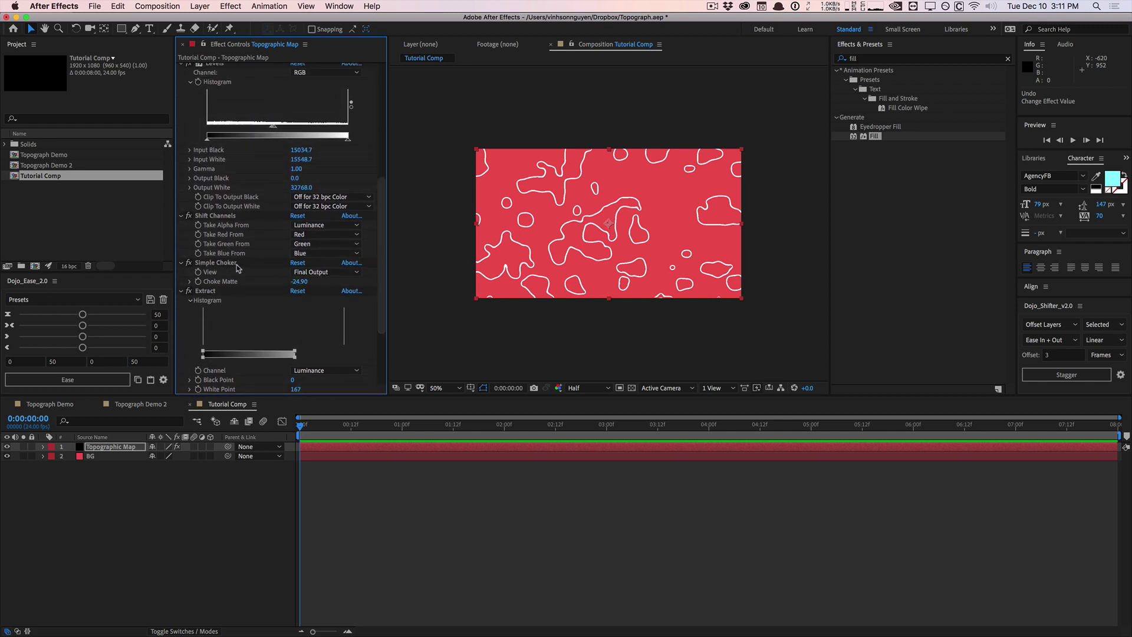
left_click_drag(299, 281, 386, 139)
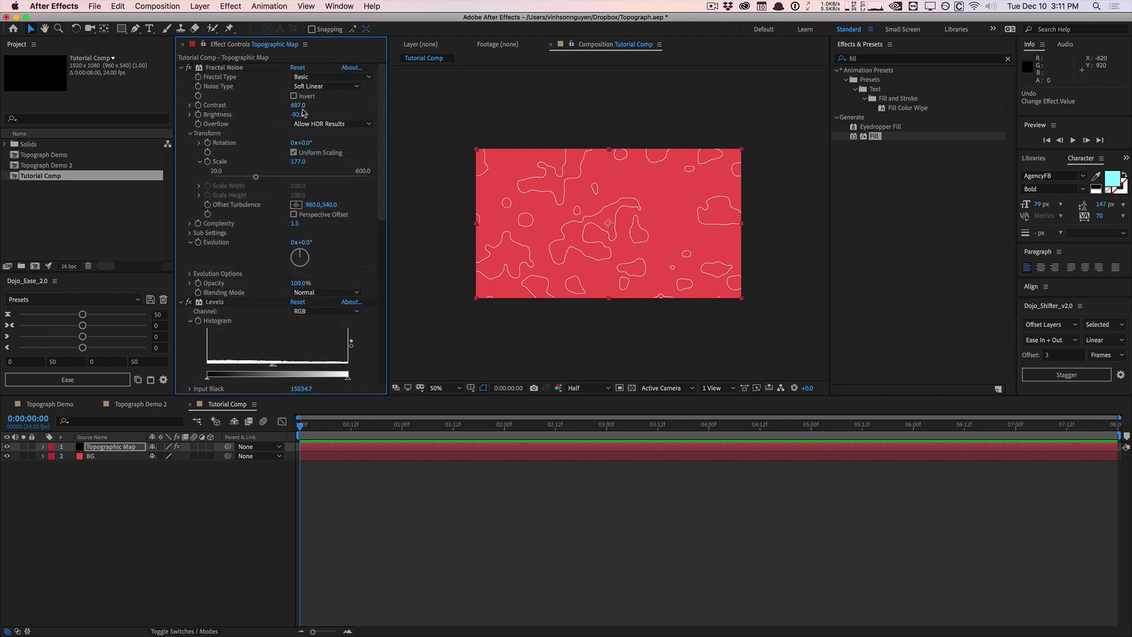
- Adjust the Fractal Noise to Subscale type with Contrast about 782, Brightness -93 and Scale about 309
mouse_move(301, 110)
left_mouse_down()
mouse_move(274, 109)
mouse_move(448, 88)
mouse_move(363, 96)
left_mouse_up()
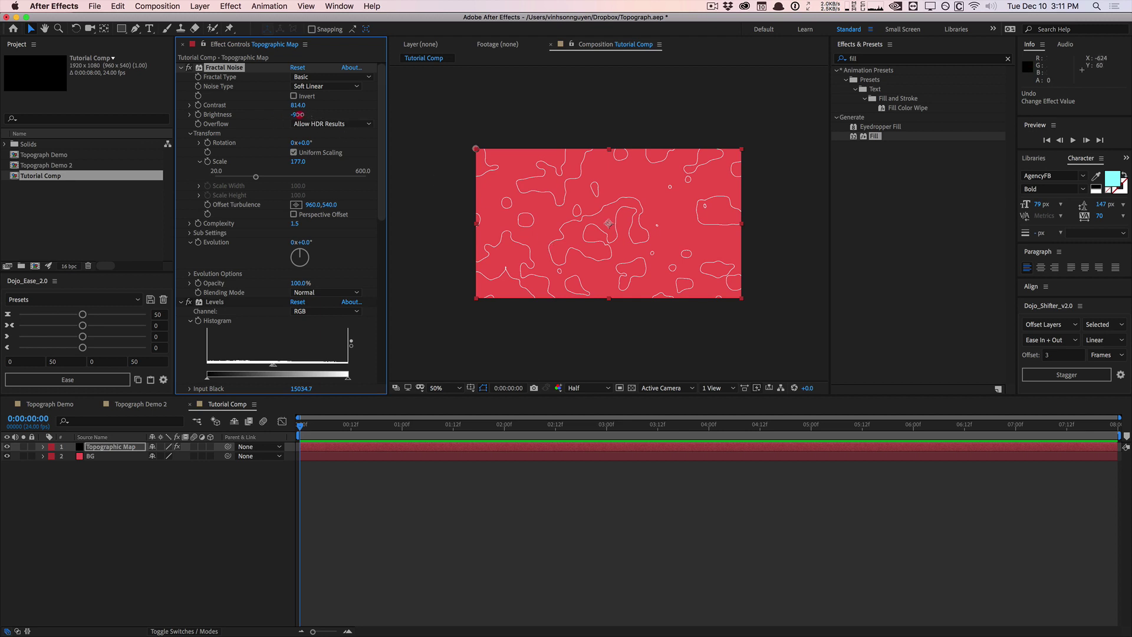
mouse_move(299, 114)
left_mouse_down()
mouse_move(370, 104)
mouse_move(283, 115)
mouse_move(321, 112)
mouse_move(295, 114)
left_mouse_up()
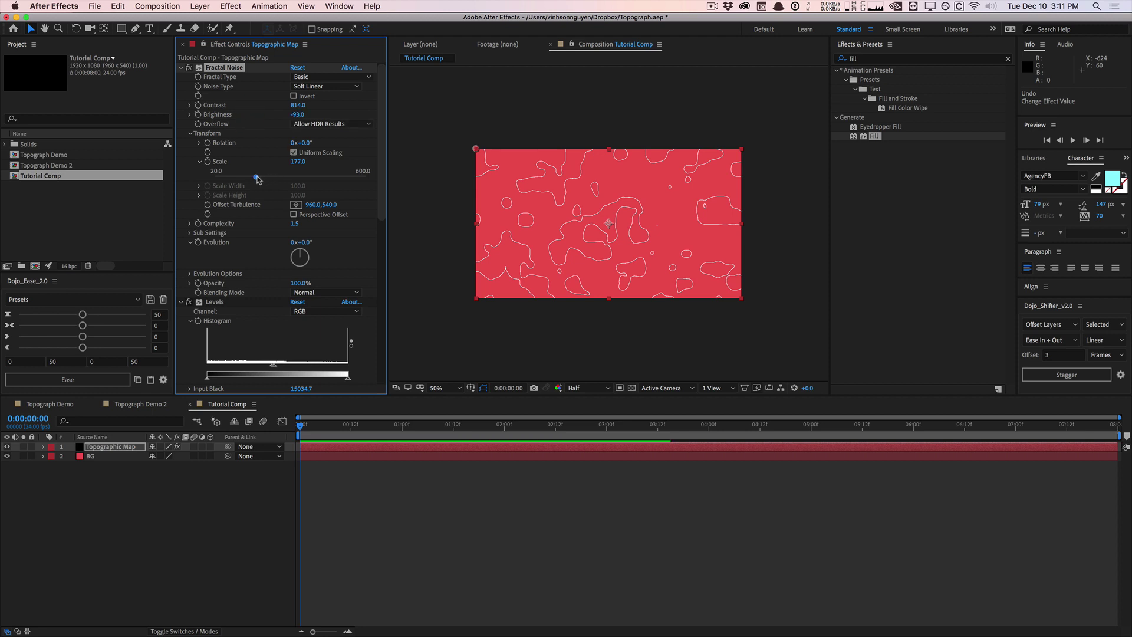
left_click_drag(256, 177, 275, 175)
left_click_drag(276, 175, 289, 176)
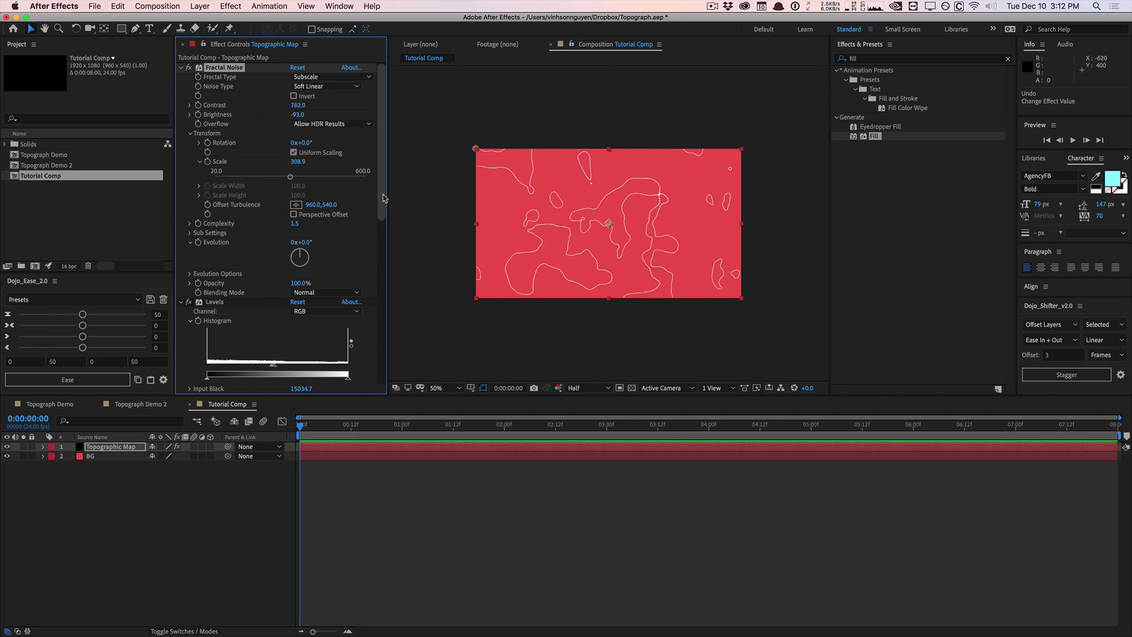
- Create a new null object above the Topographic Map layer and rename it Control
left_click_drag(383, 197, 380, 389)
left_click(158, 472)
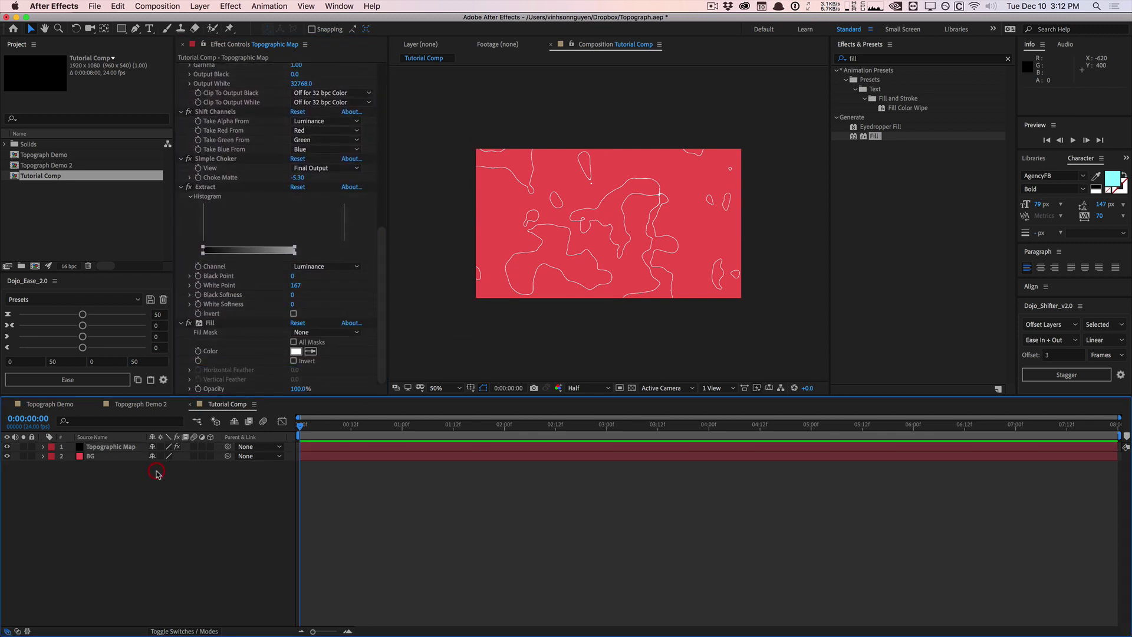
left_click(200, 6)
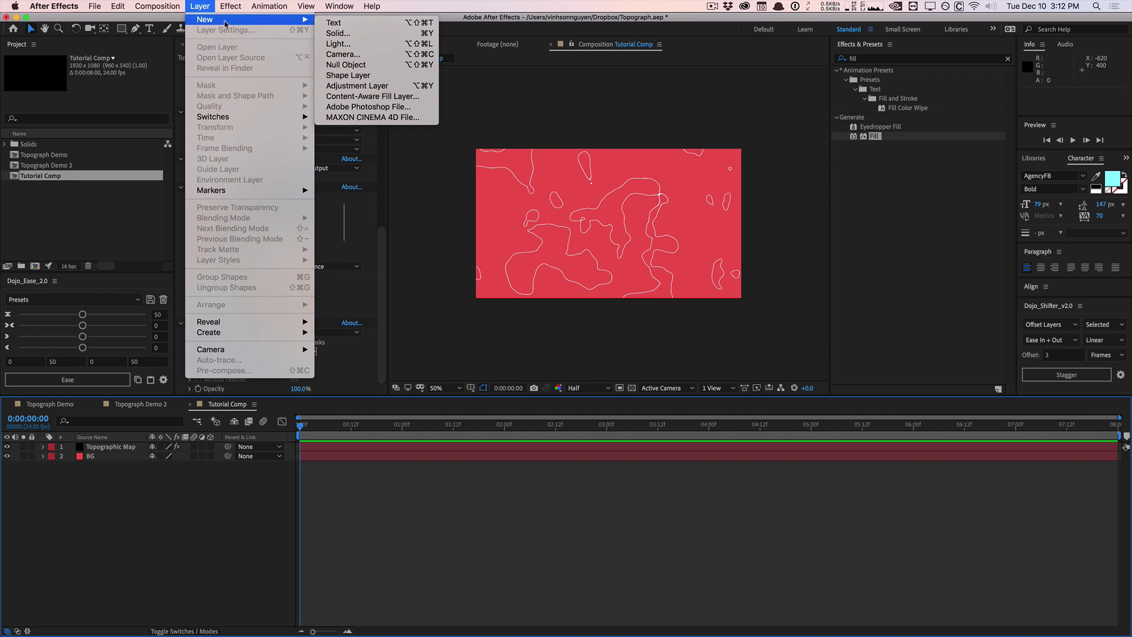
left_click(347, 64)
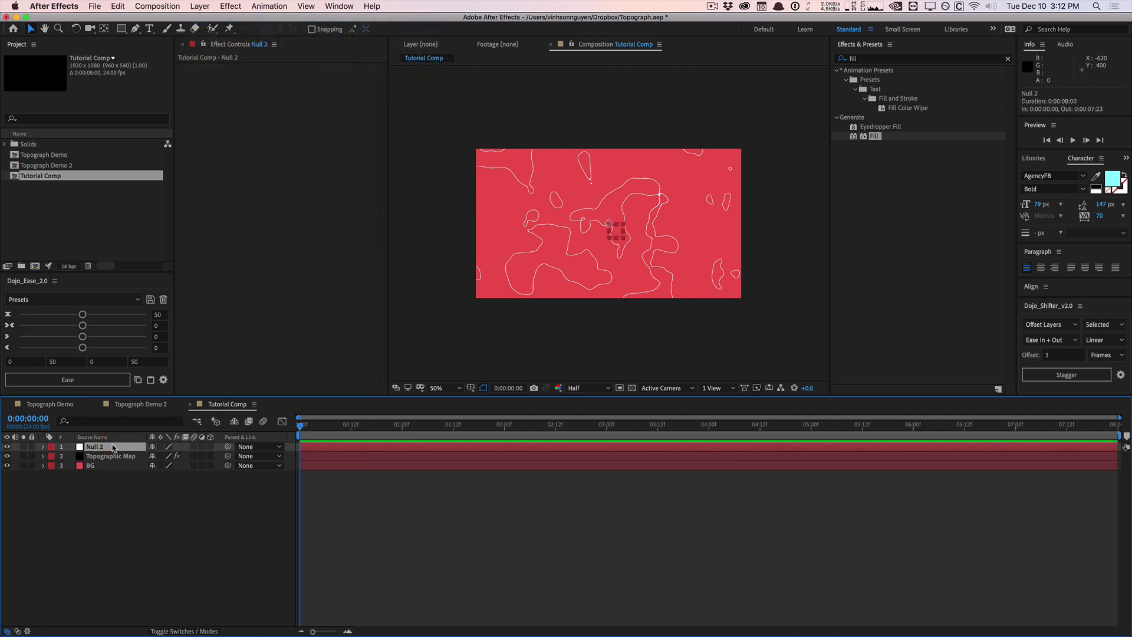
key("Return")
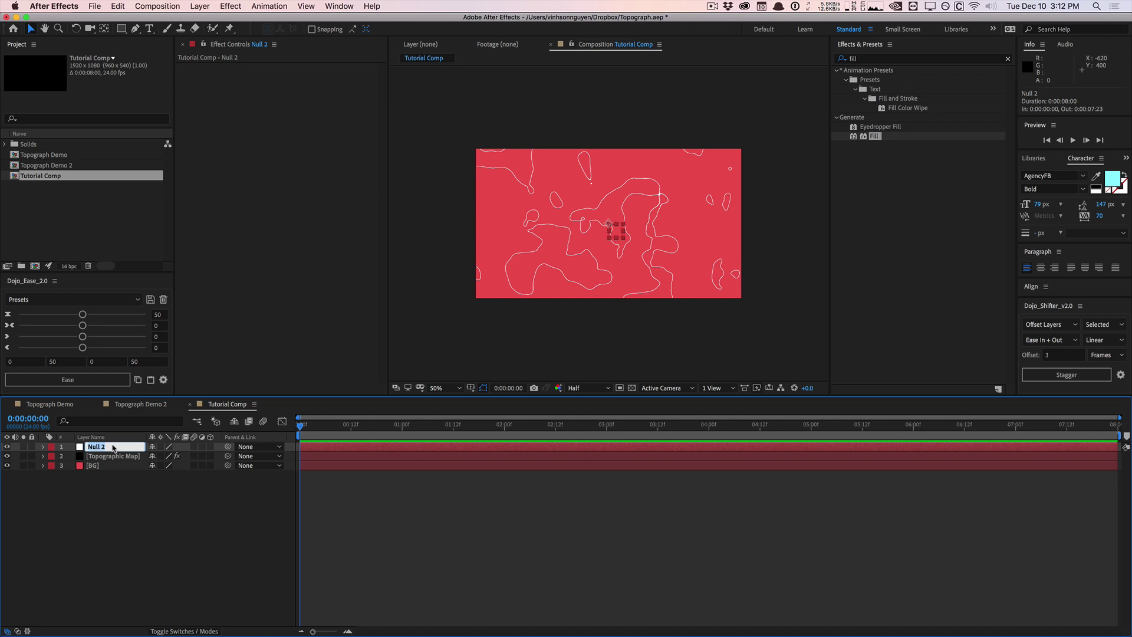
type("Control")
key("Return")
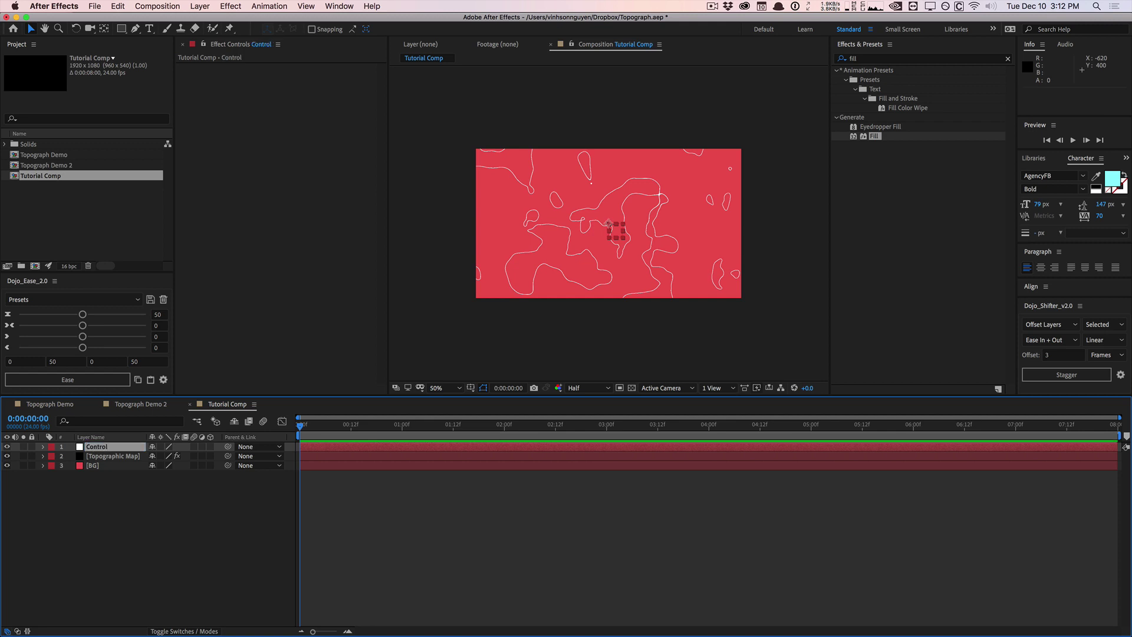
- Find the Slider Control effect, apply it to the Control null and rename it Stroke Size
left_click(867, 62)
key("BackSpace")
key("BackSpace")
key("BackSpace")
key("BackSpace")
type("sliders")
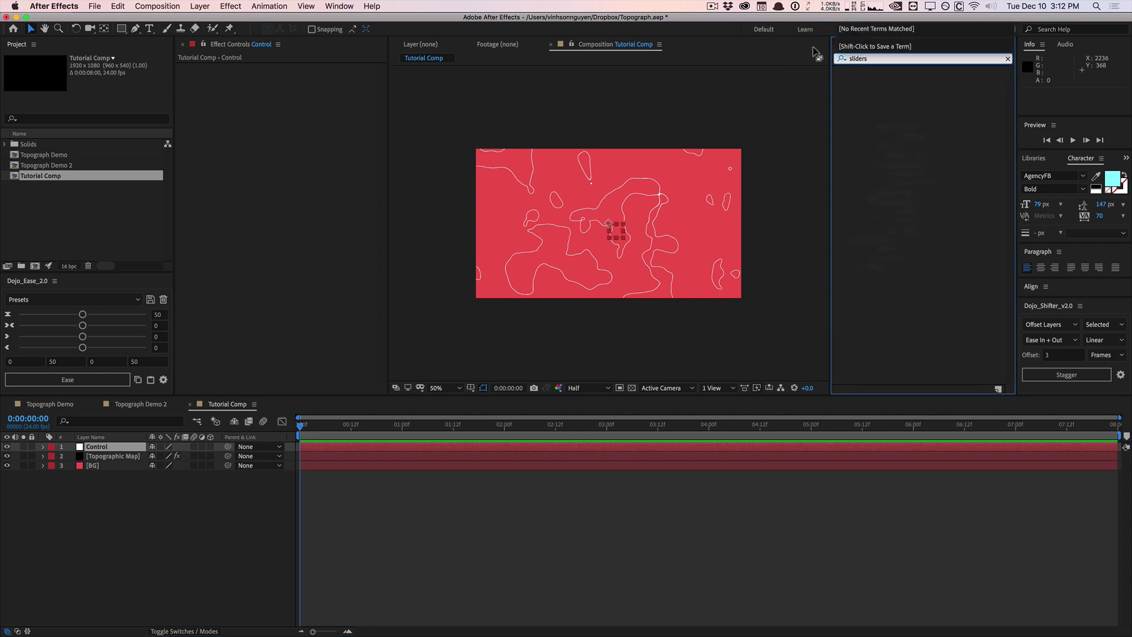
key("BackSpace")
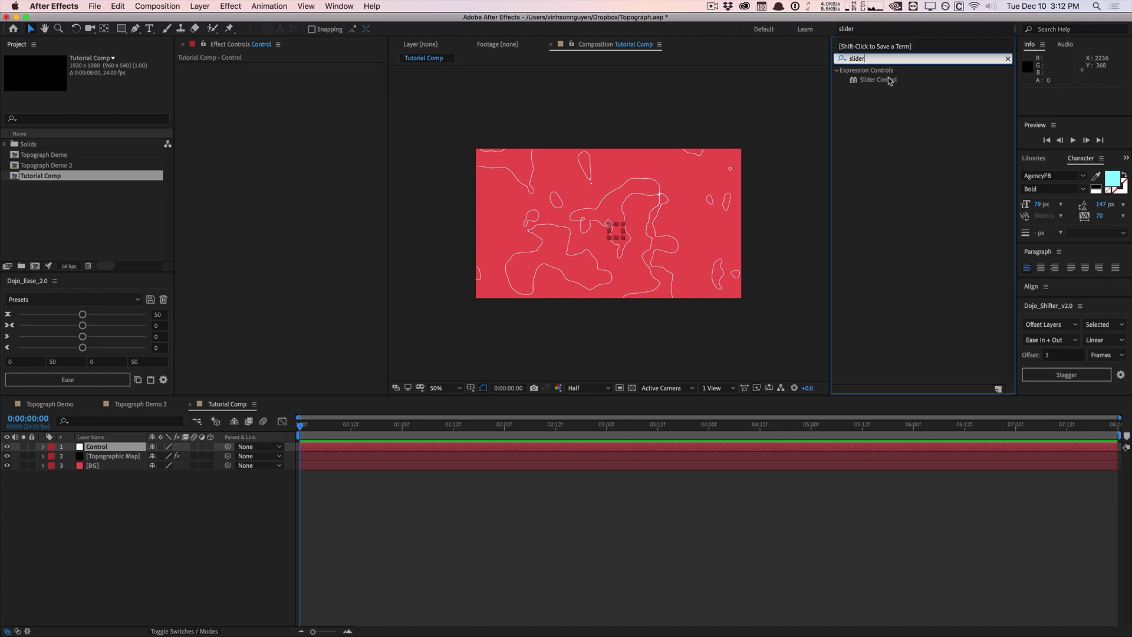
left_click_drag(890, 80, 252, 97)
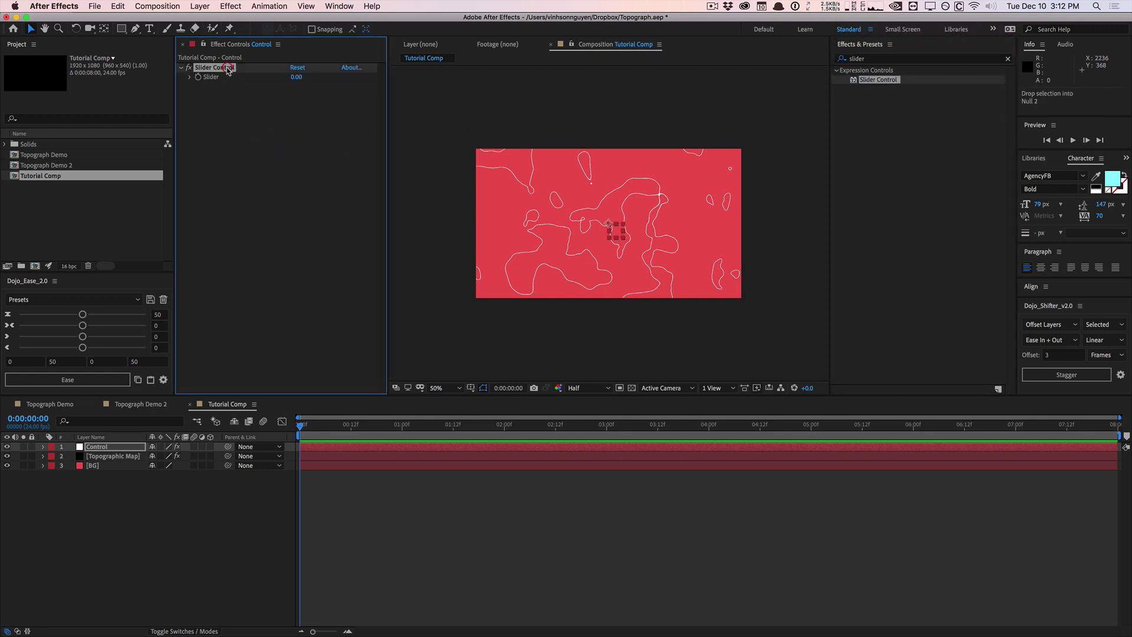
key("Return")
type("Strok")
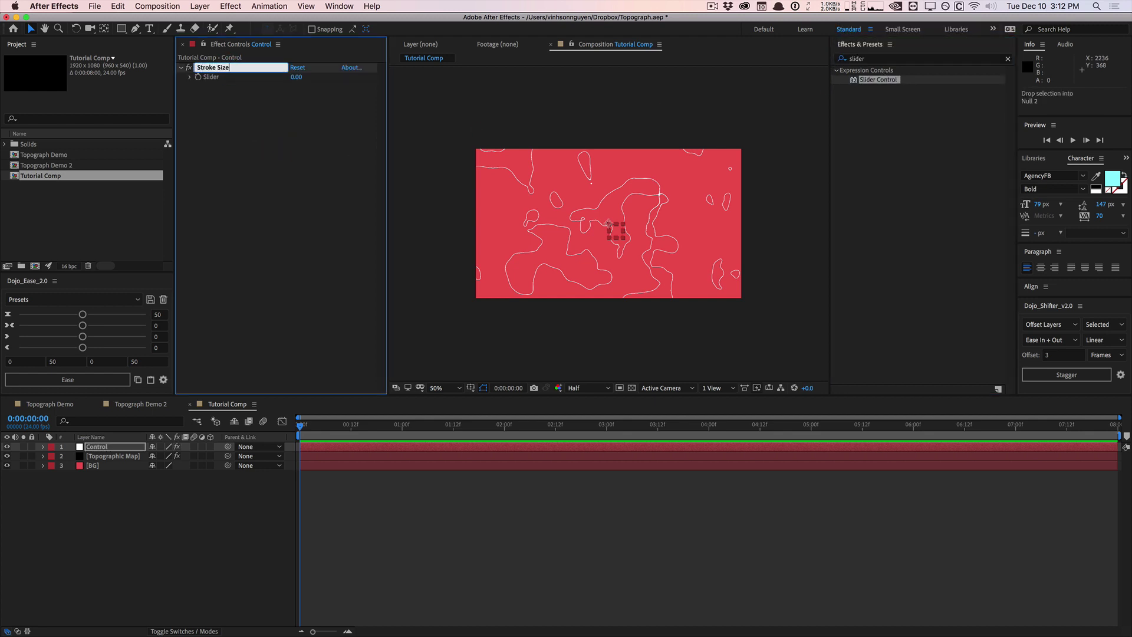
type("e Size")
key("Return")
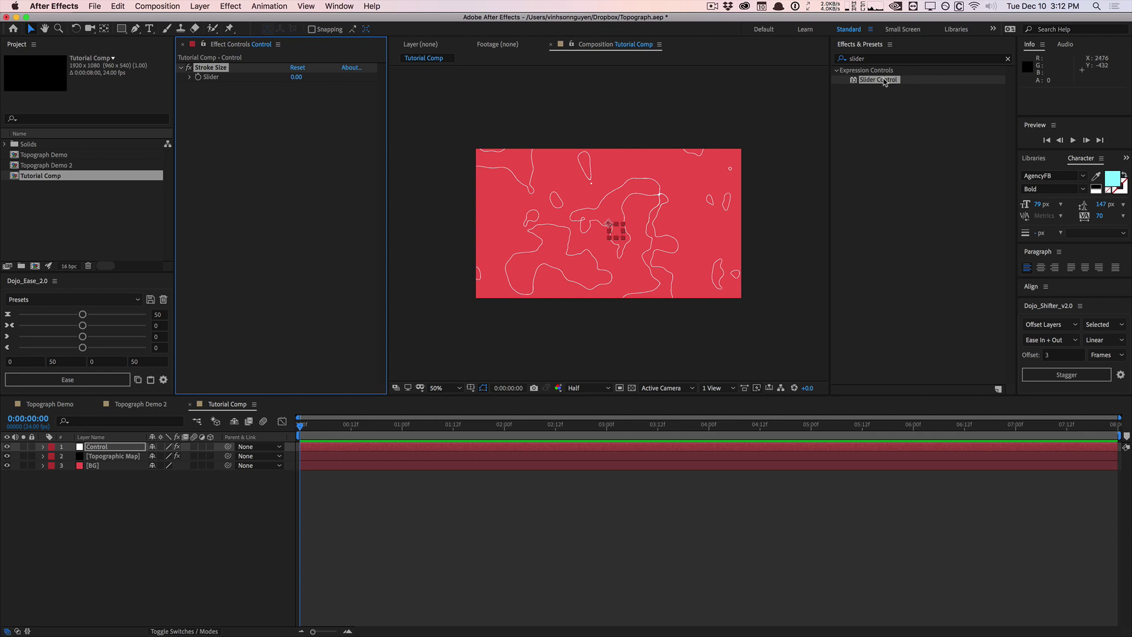
- Add a second Slider Control below Stroke Size and rename it Contrast
mouse_move(884, 81)
left_mouse_down()
mouse_move(185, 142)
mouse_move(269, 115)
mouse_move(226, 83)
left_mouse_up()
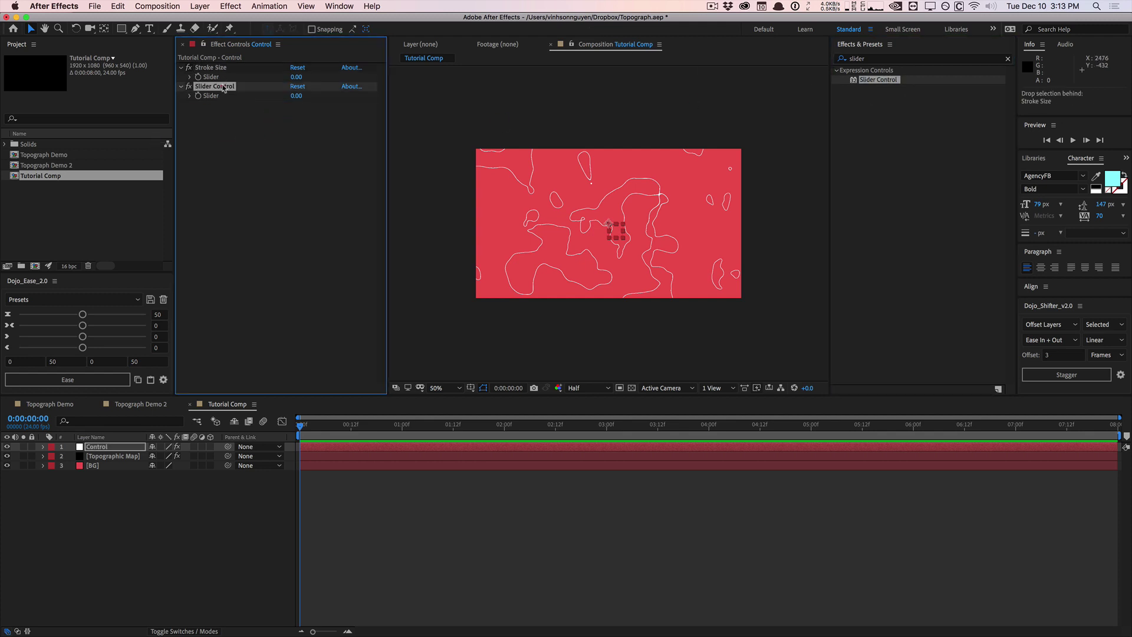
key("Return")
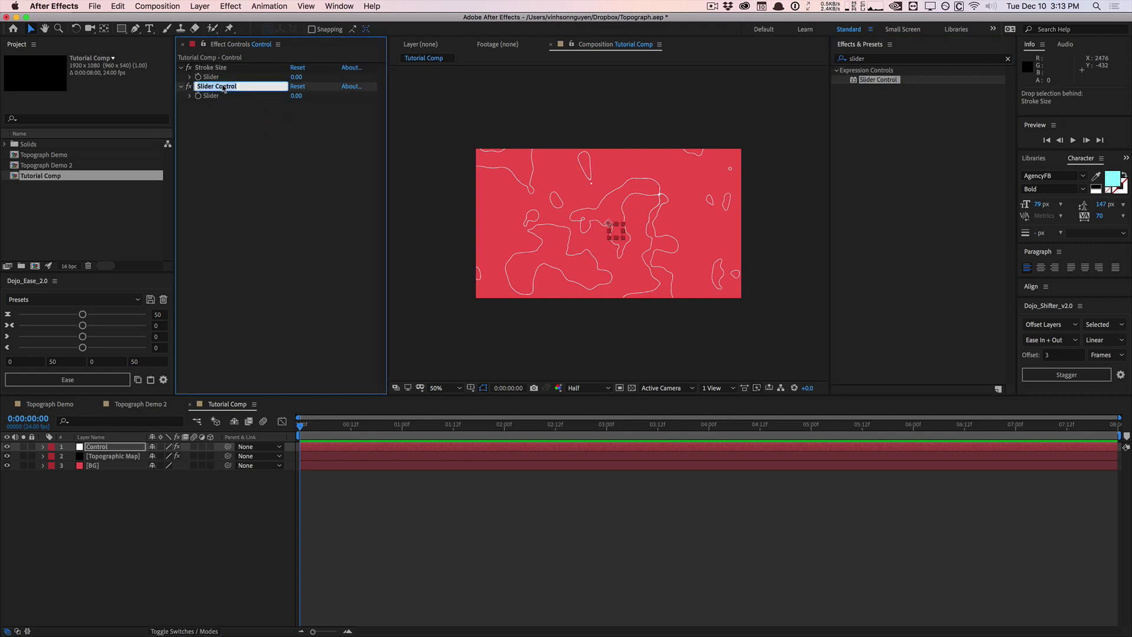
type("Contrast")
key("Return")
- Add a third Slider Control below Contrast and rename it Brightness
left_click_drag(878, 79, 224, 120)
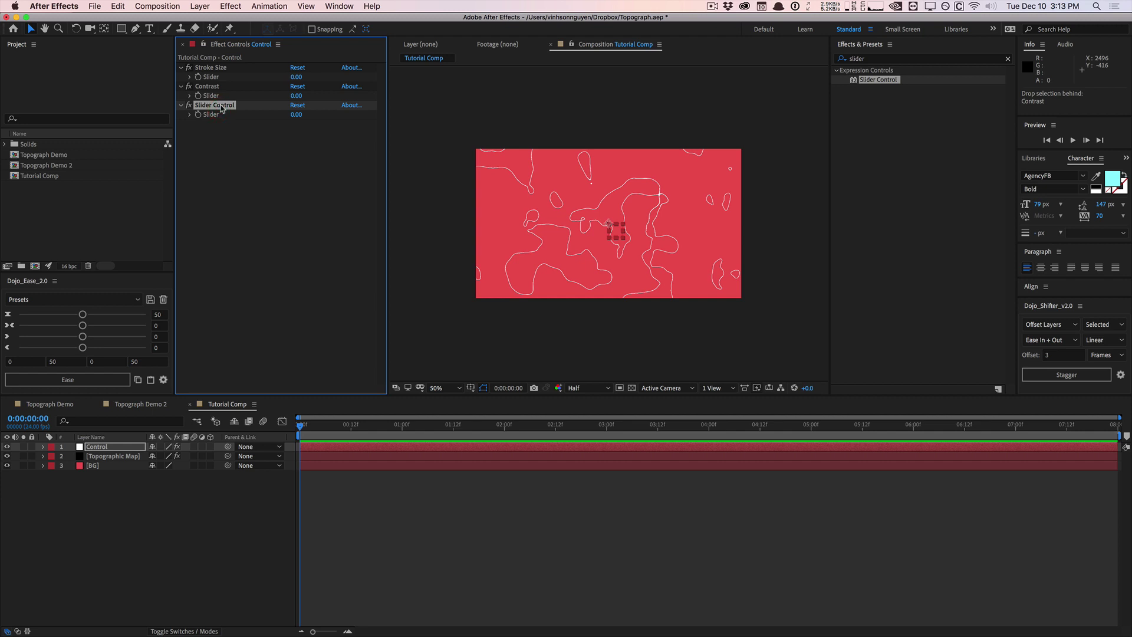
key("Return")
type("Brightness")
key("Return")
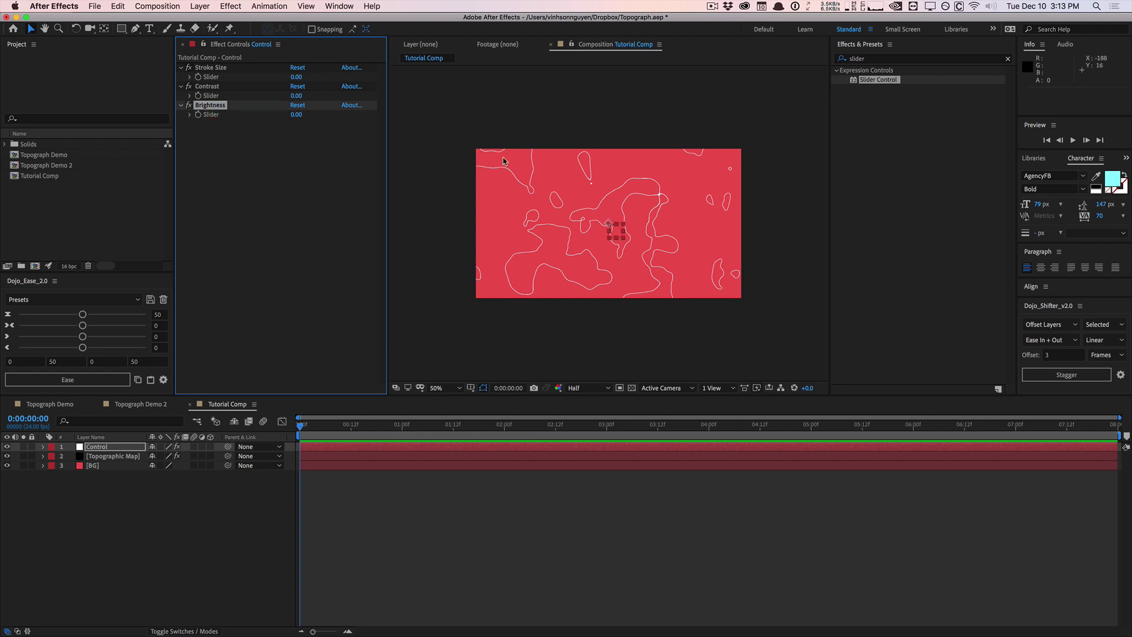
- Add a fourth Slider Control below Brightness and rename it Detail
left_click_drag(872, 84, 224, 127)
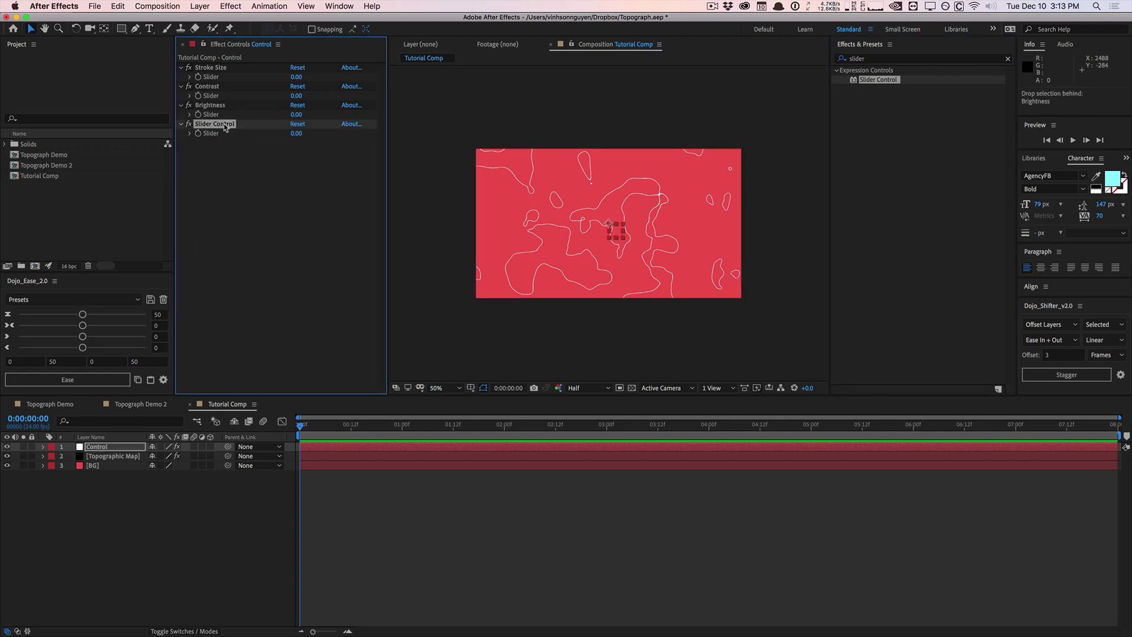
key("Return")
type("Detail")
key("Return")
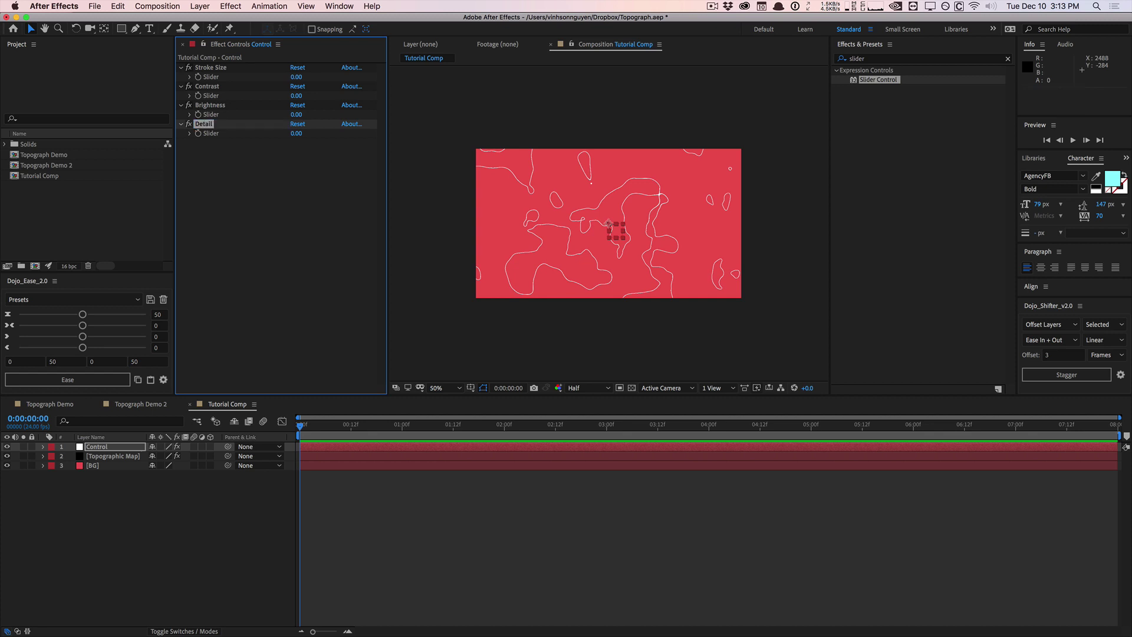
- Search the effects for "angle" and add an Angle Control below Detail on the Control null
left_click(1008, 58)
type("angle")
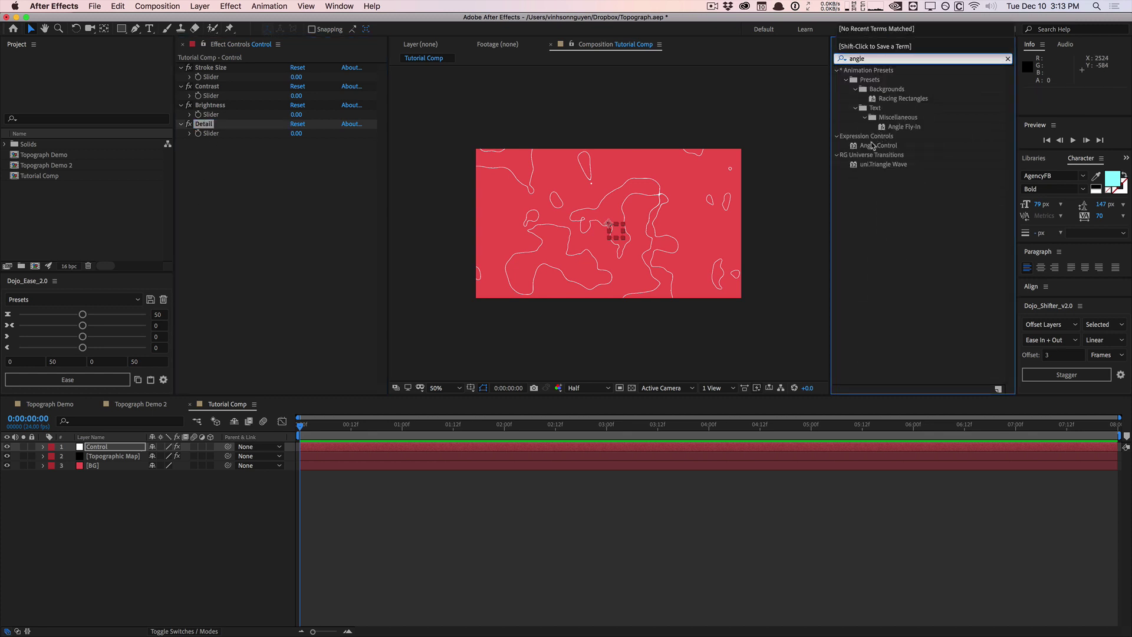
left_click_drag(869, 147, 307, 145)
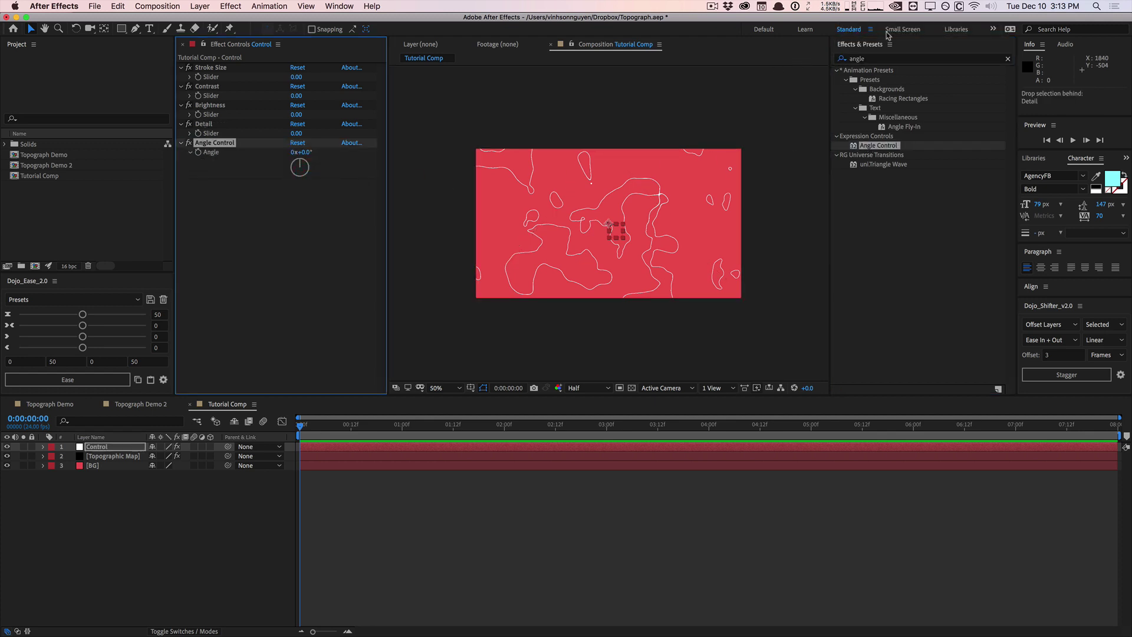
- Search the effects for "color" and add a Color Control below the Angle Control
left_click(882, 59)
type("co")
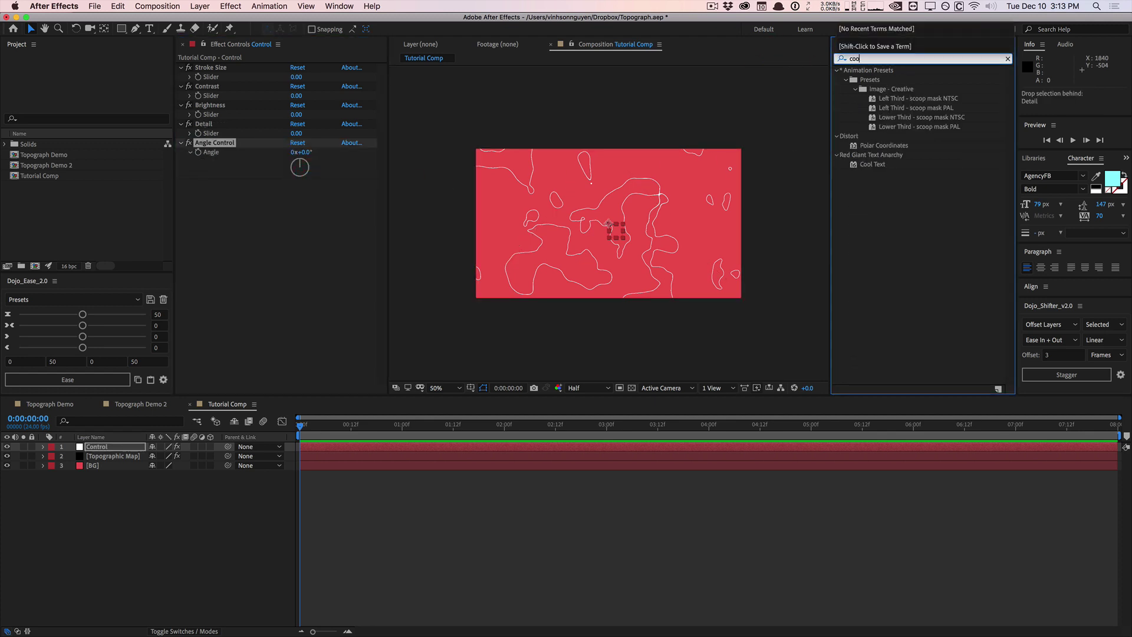
type("lor")
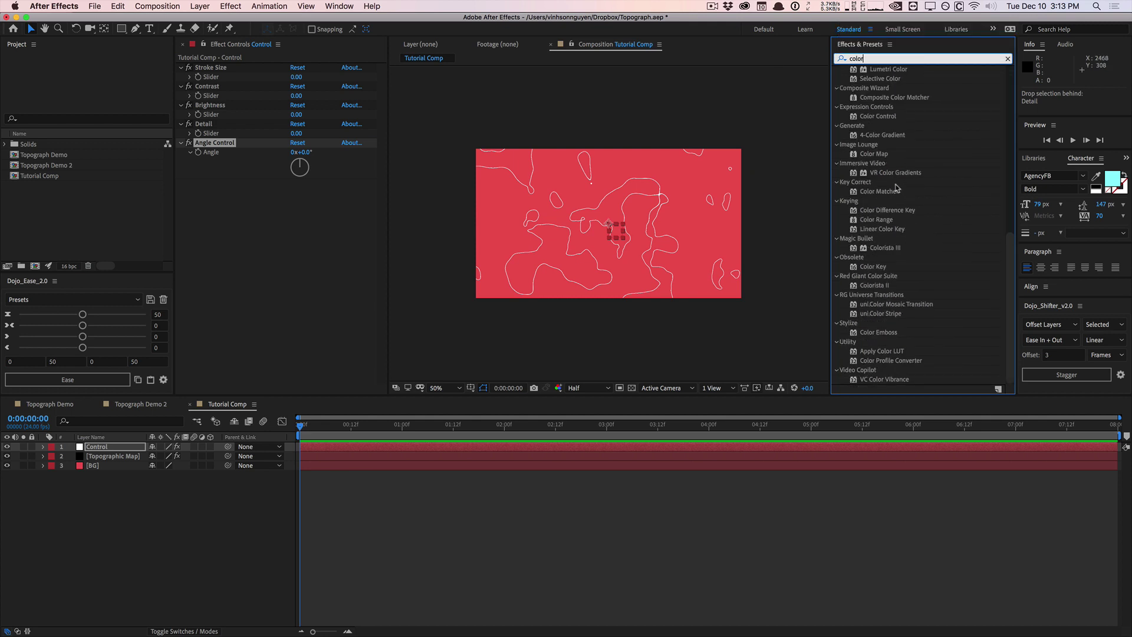
scroll(894, 188, "up", 3)
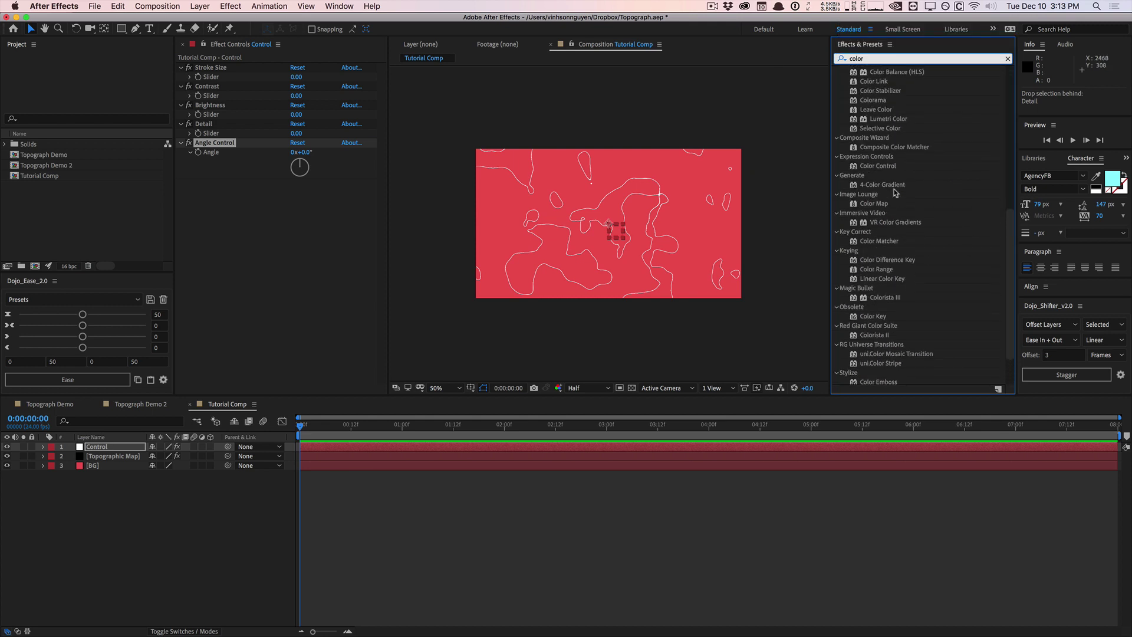
left_click_drag(891, 171, 349, 245)
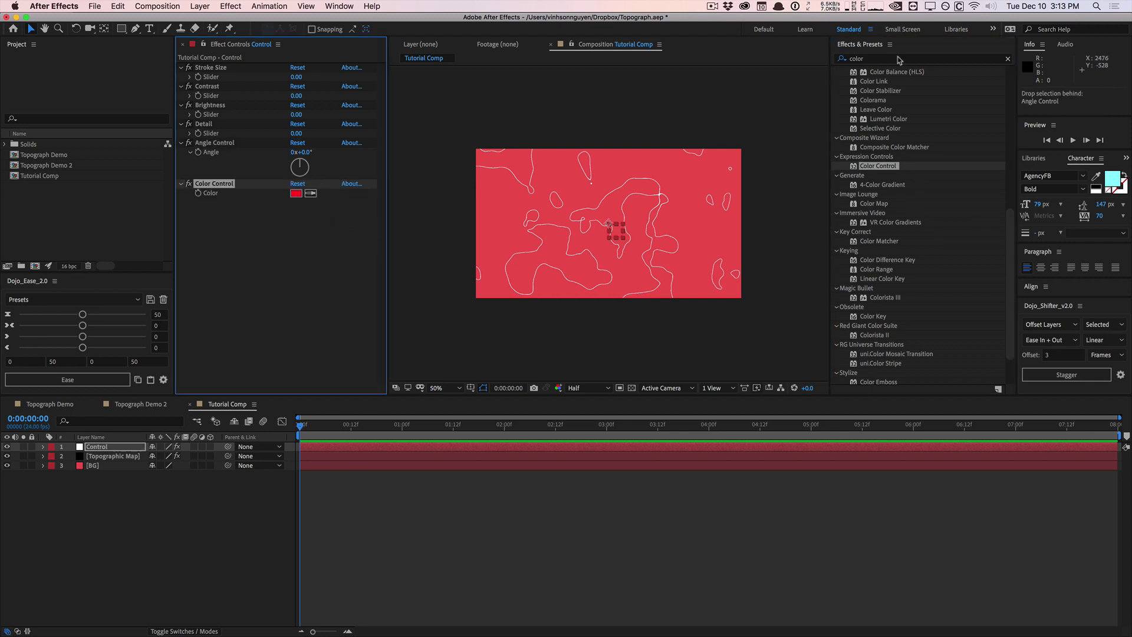
- Search the effects for "point" and add a Point Control below the Color Control
double_click(888, 61)
key("BackSpace")
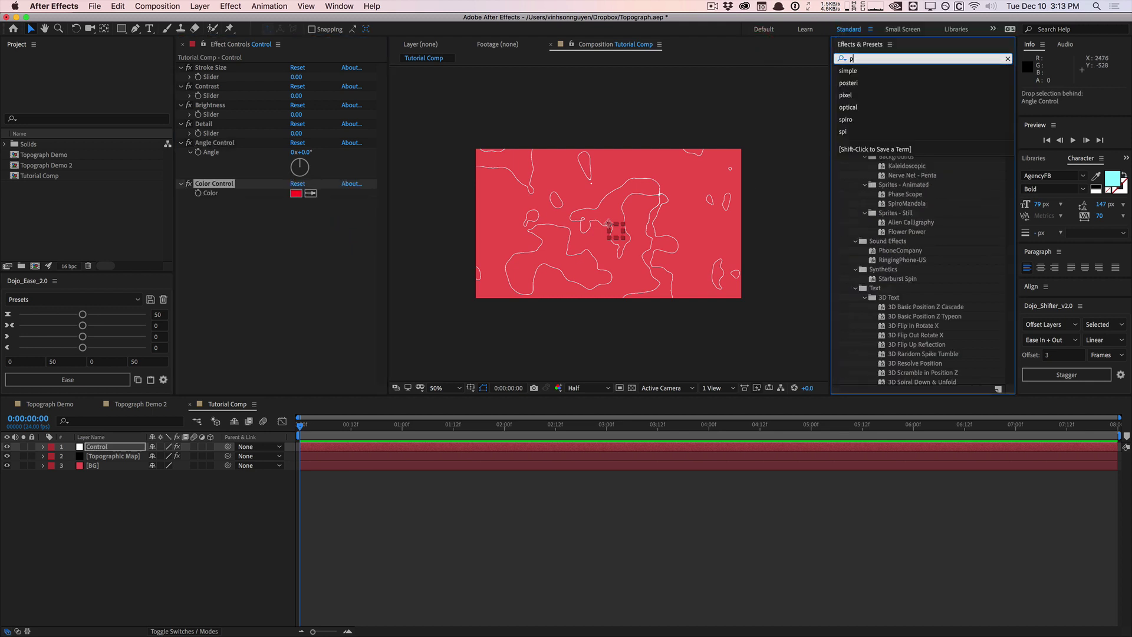
type("point")
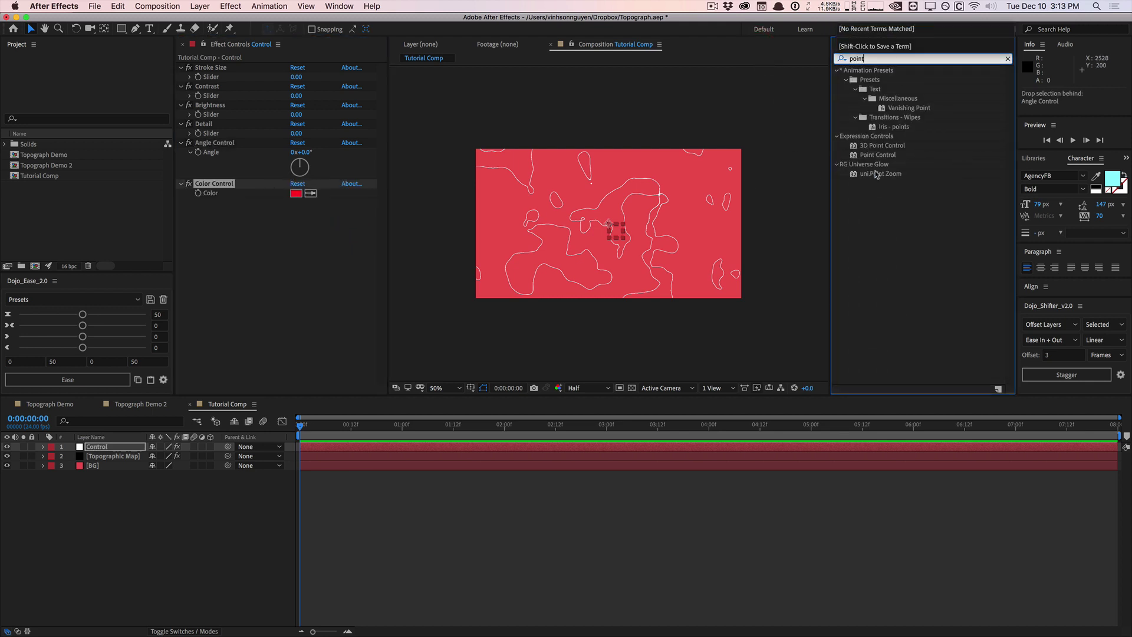
left_click_drag(878, 156, 251, 233)
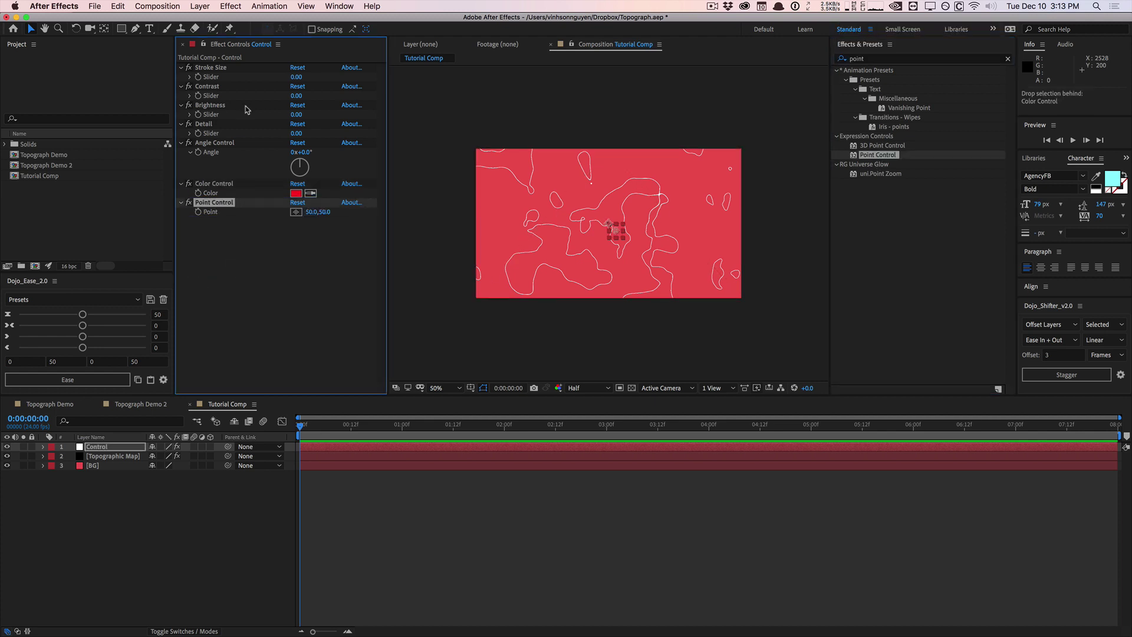
- Reorder the null's effects to Point Control, Angle Control, Stroke Size, Color Control, Contrast, Brightness, Detail
mouse_move(224, 177)
left_mouse_down()
mouse_move(221, 201)
mouse_move(218, 70)
left_mouse_up()
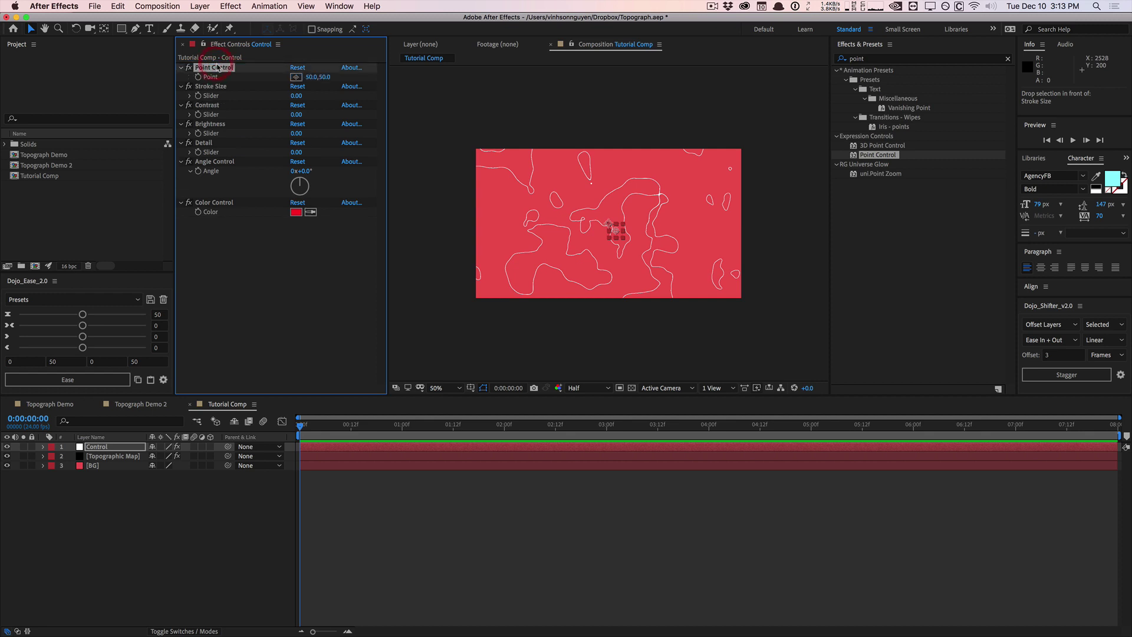
left_click_drag(214, 202, 231, 105)
left_click(223, 125)
left_click(220, 143)
left_click(216, 162)
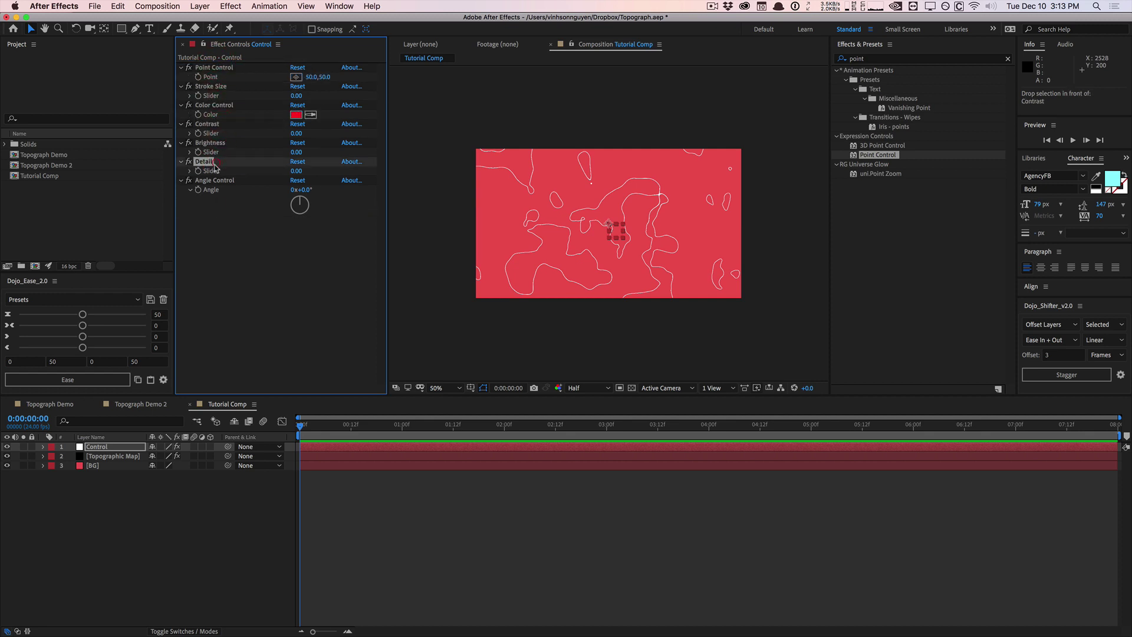
left_click(222, 181)
left_click_drag(222, 172, 246, 80)
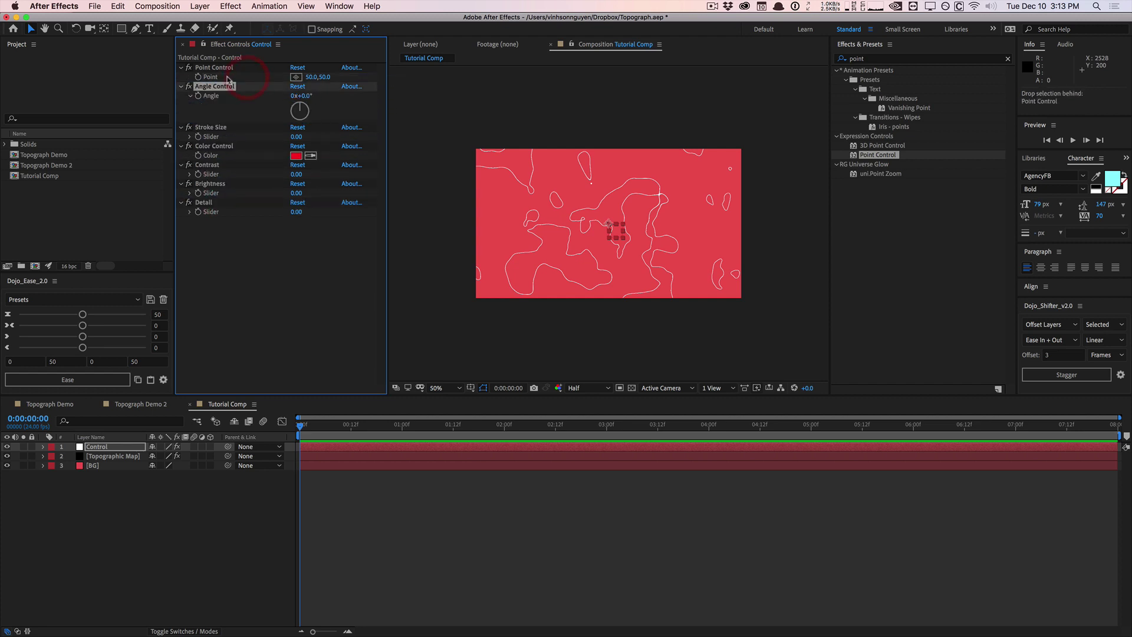
- Rename the Angle Control effect as Evolution
left_click(213, 89)
key("Return")
type("Evolu")
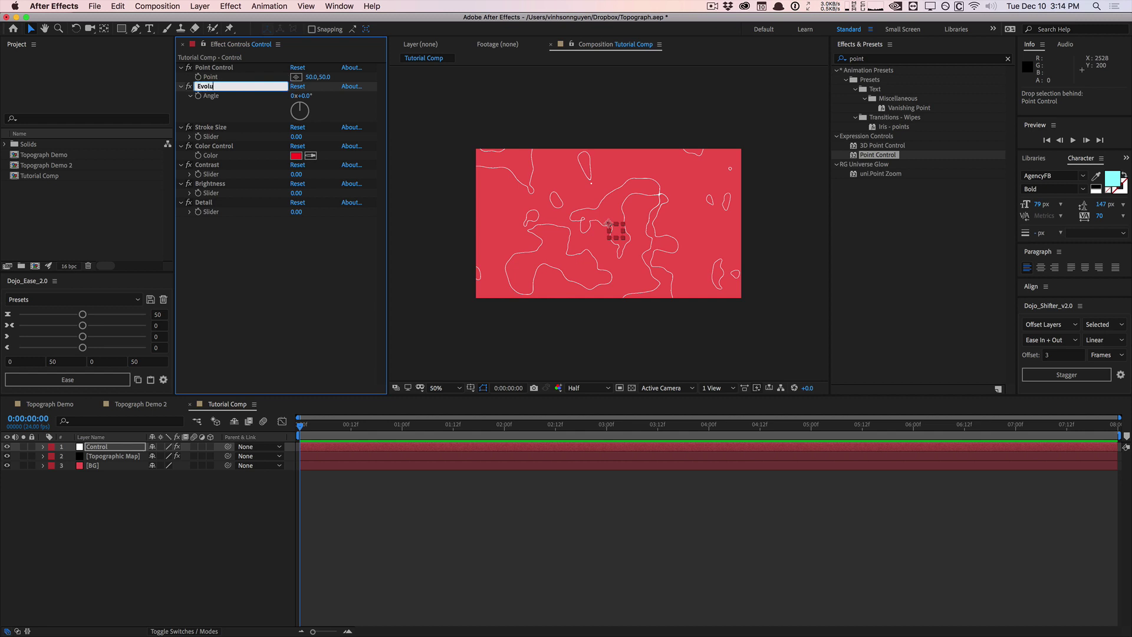
type("tion")
key("Return")
- Rename the Point Control effect as Position
left_click(250, 69)
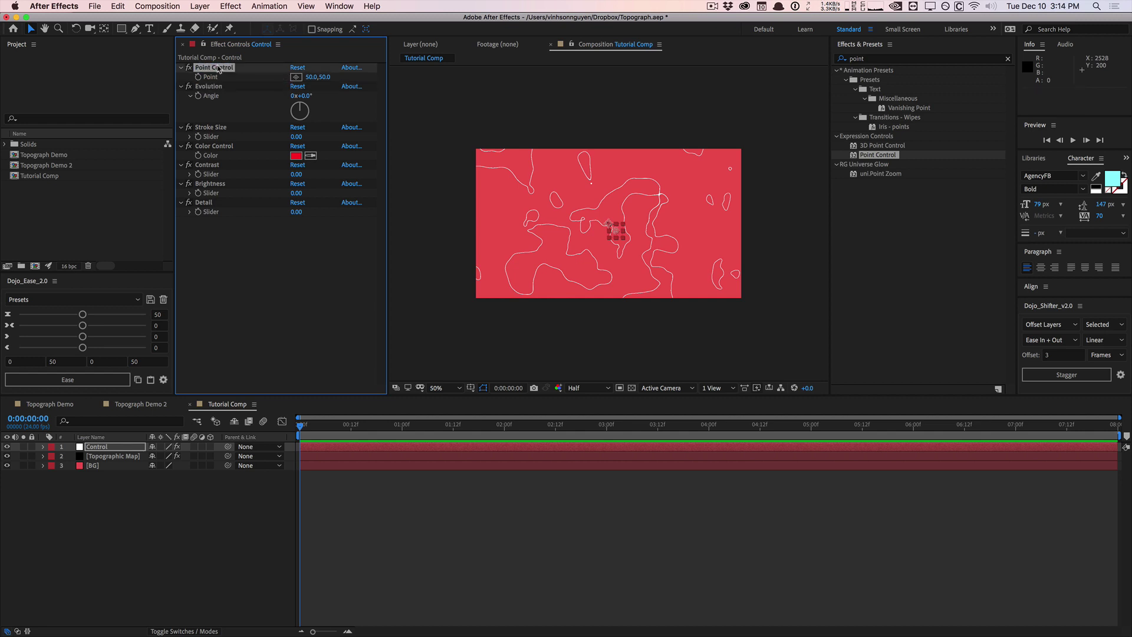
key("Return")
type("Posit")
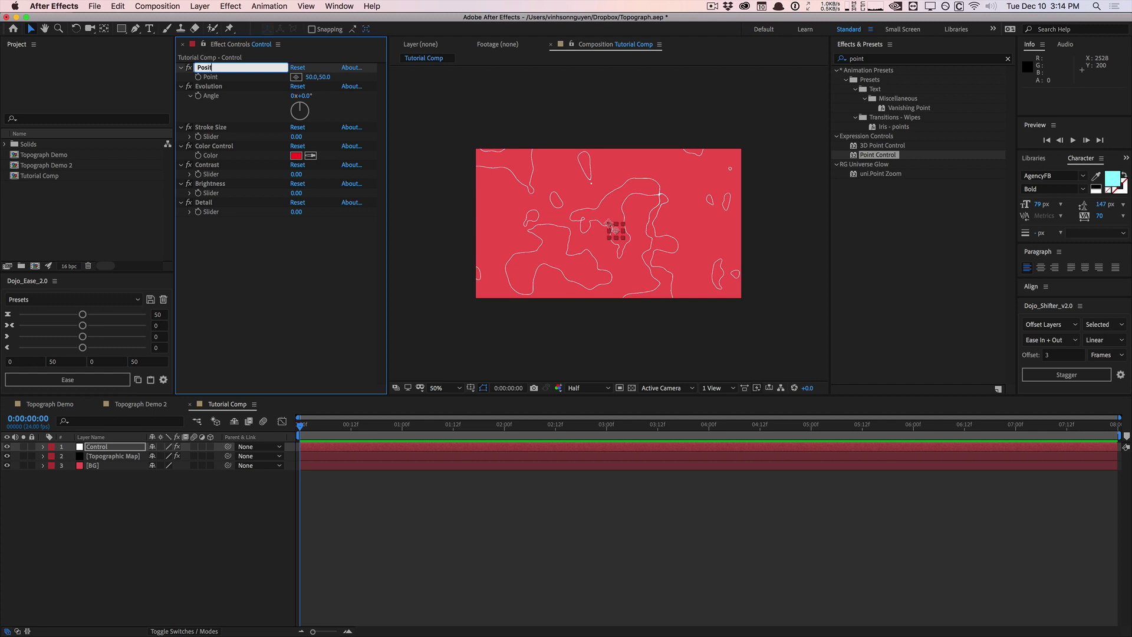
type("ion")
key("Return")
- Rename the Color Control effect on the Control null as Stroke Color
left_click(216, 146)
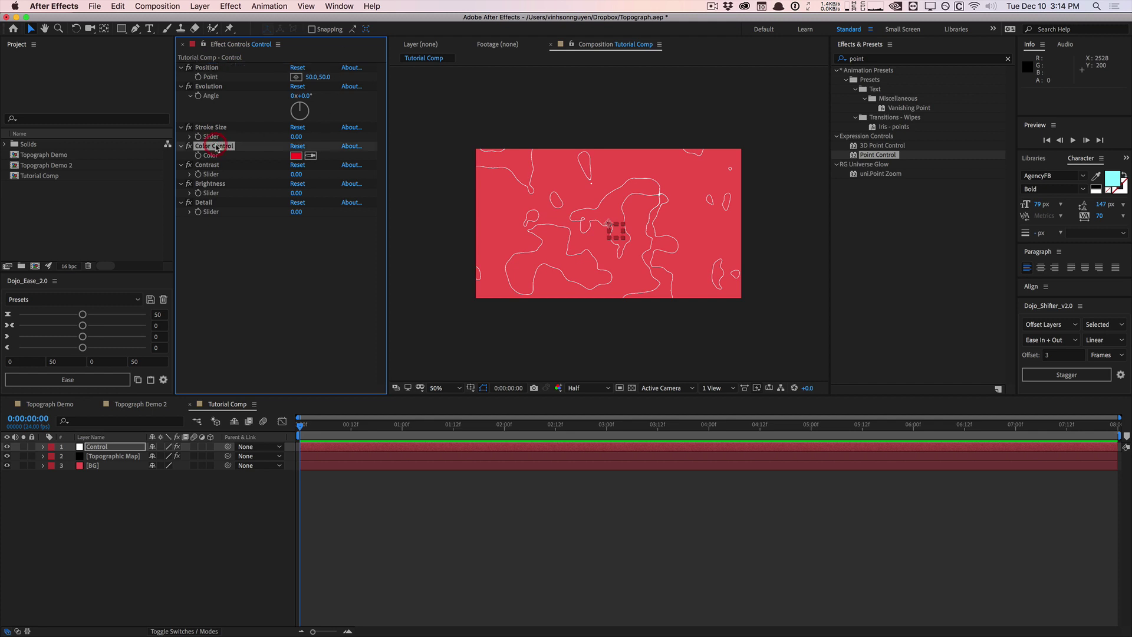
key("Return")
type("Stroke Colo")
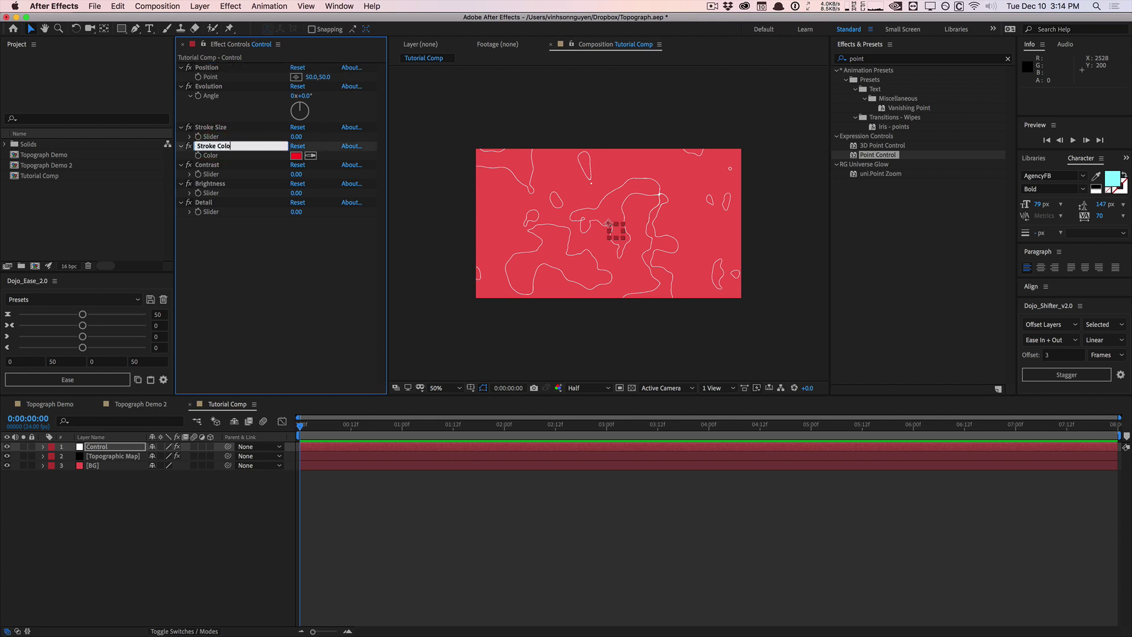
type("r")
key("Return")
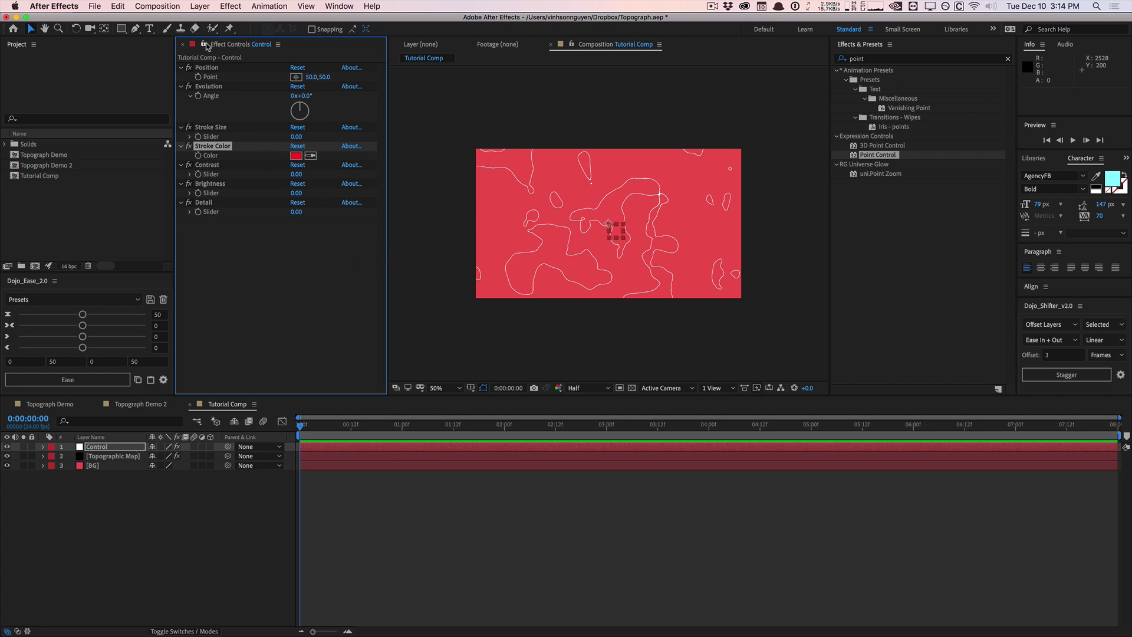
- Lock the effect controls display to the Control null and expand the Topographic Map layer's Fractal Noise properties in the timeline
left_click(203, 44)
left_click(121, 457)
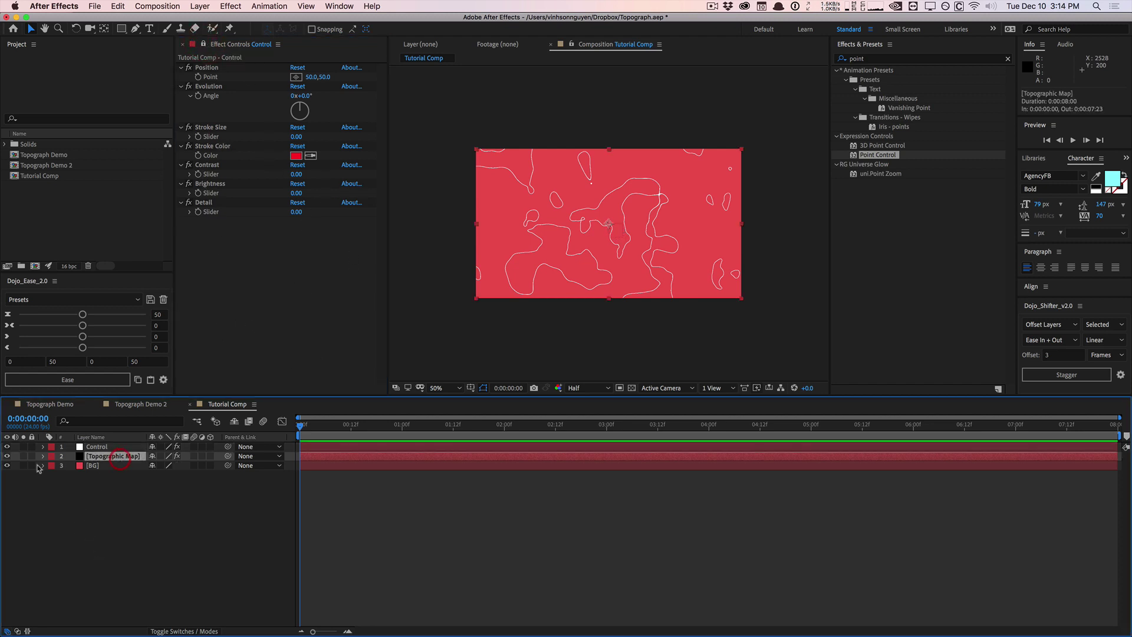
left_click(43, 456)
left_click(52, 467)
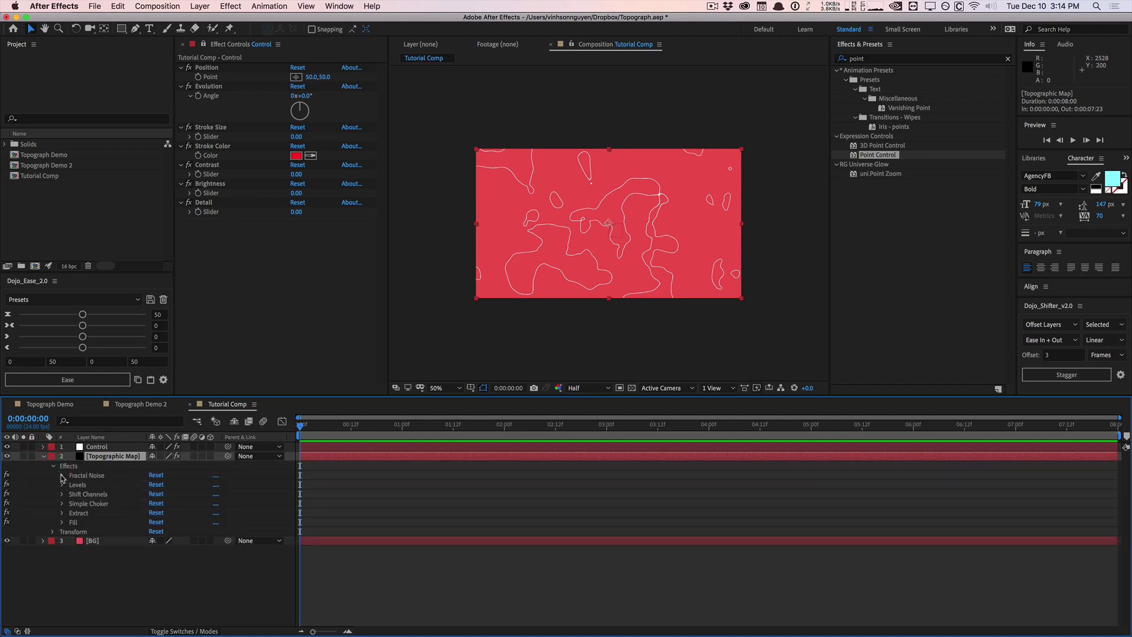
left_click(63, 476)
scroll(106, 472, "down", 1)
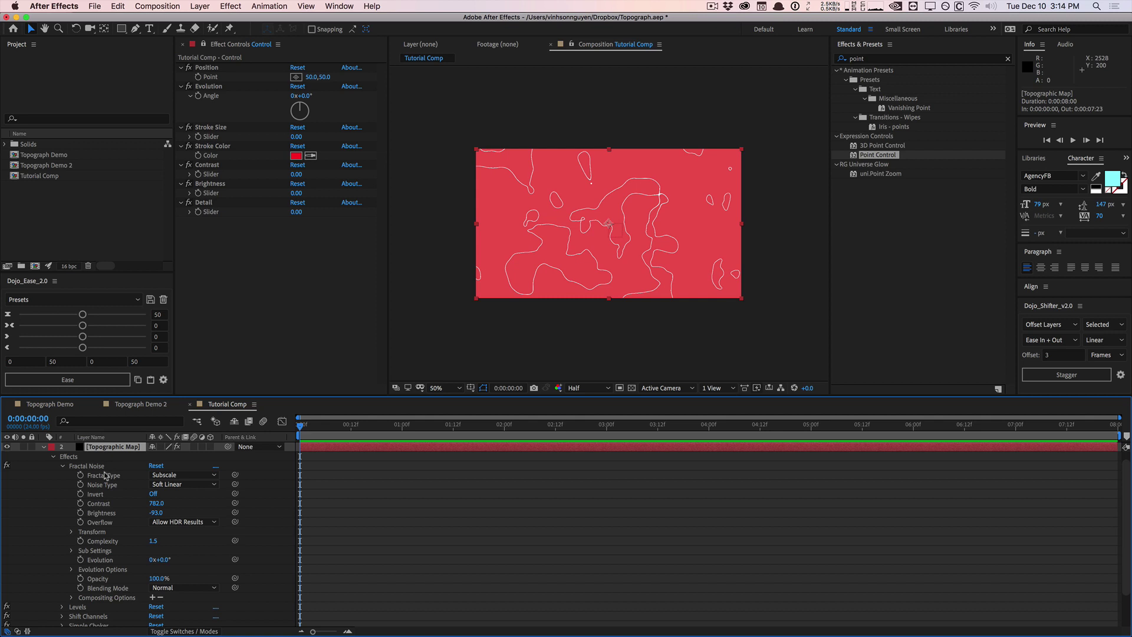
- Set the null's Contrast slider to 782 and link the Fractal Noise Contrast to that slider with an expression
left_click(101, 504)
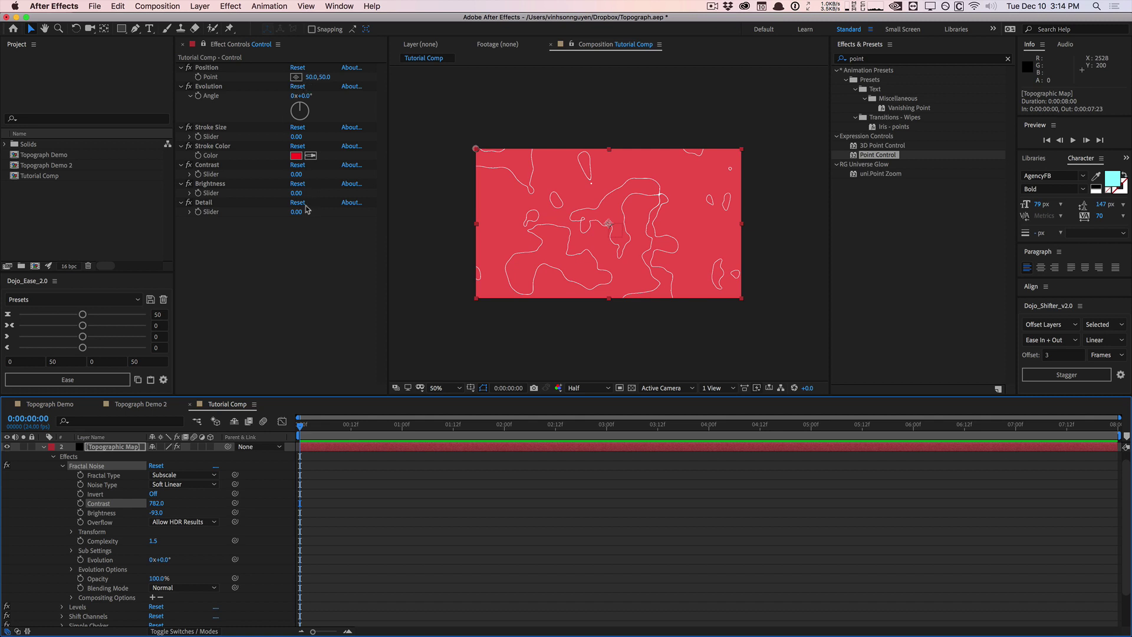
left_click(297, 174)
type("782")
key("Return")
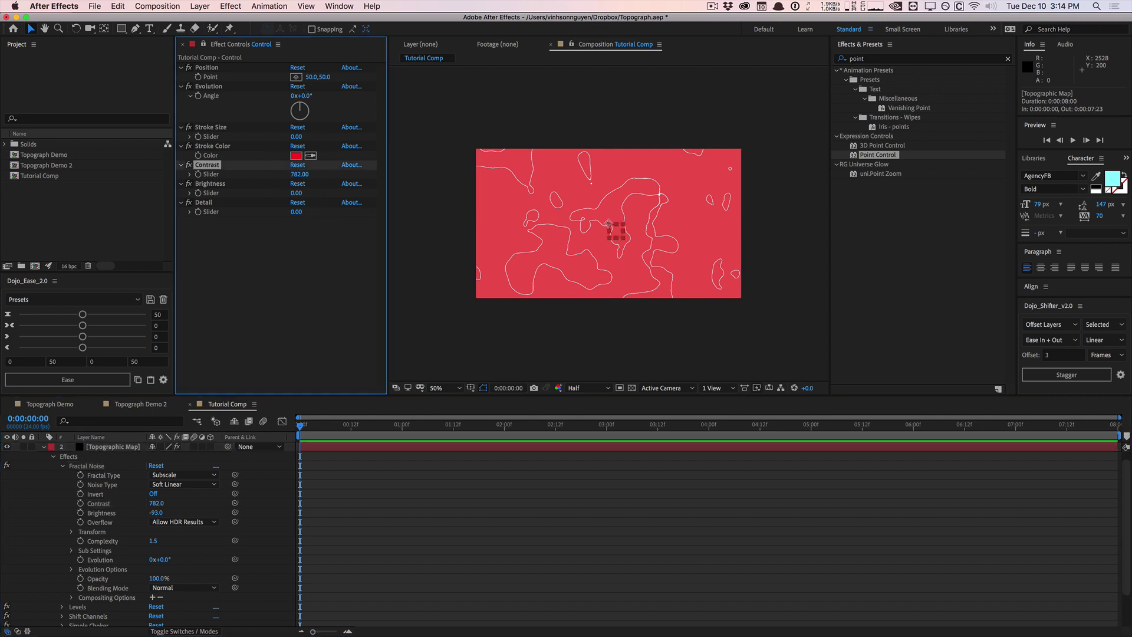
left_click(81, 504, "alt")
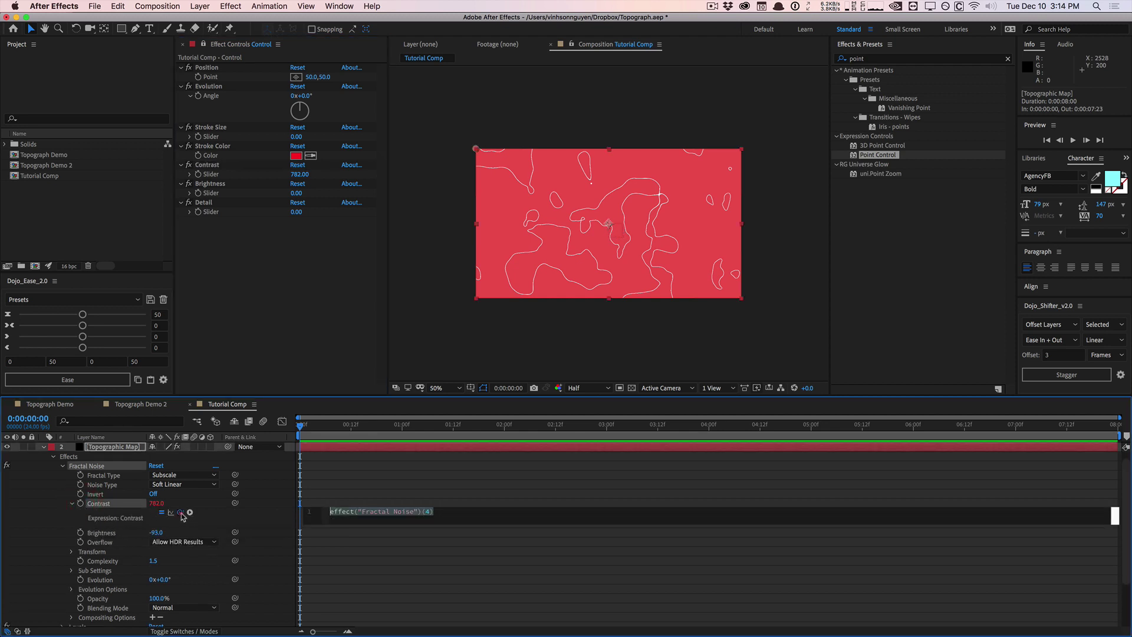
left_click_drag(179, 512, 228, 176)
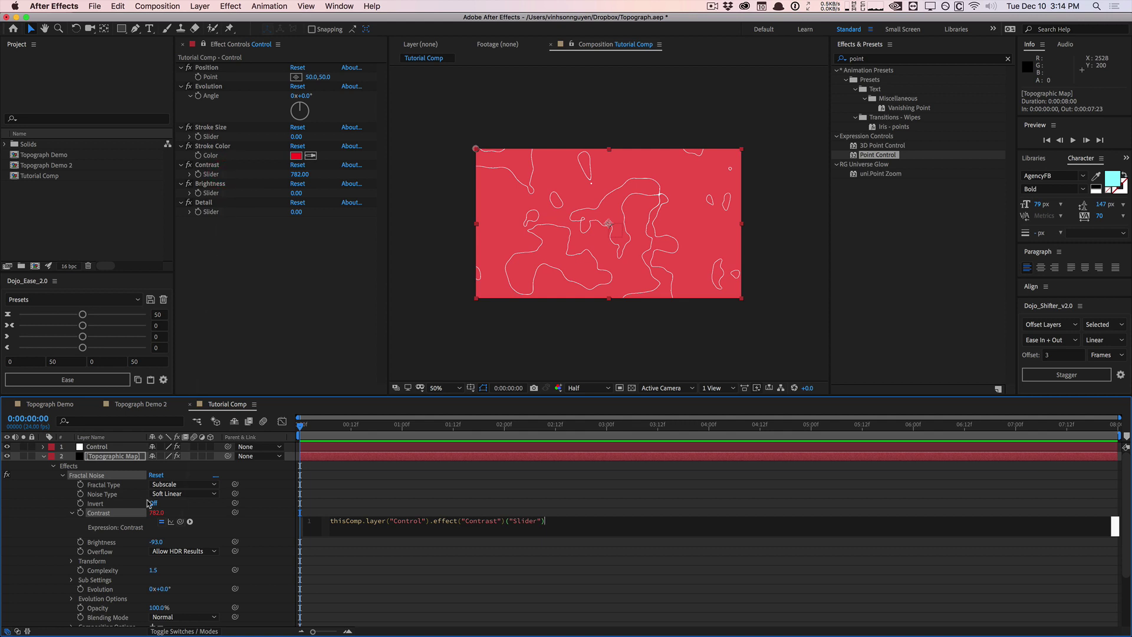
left_click(112, 565)
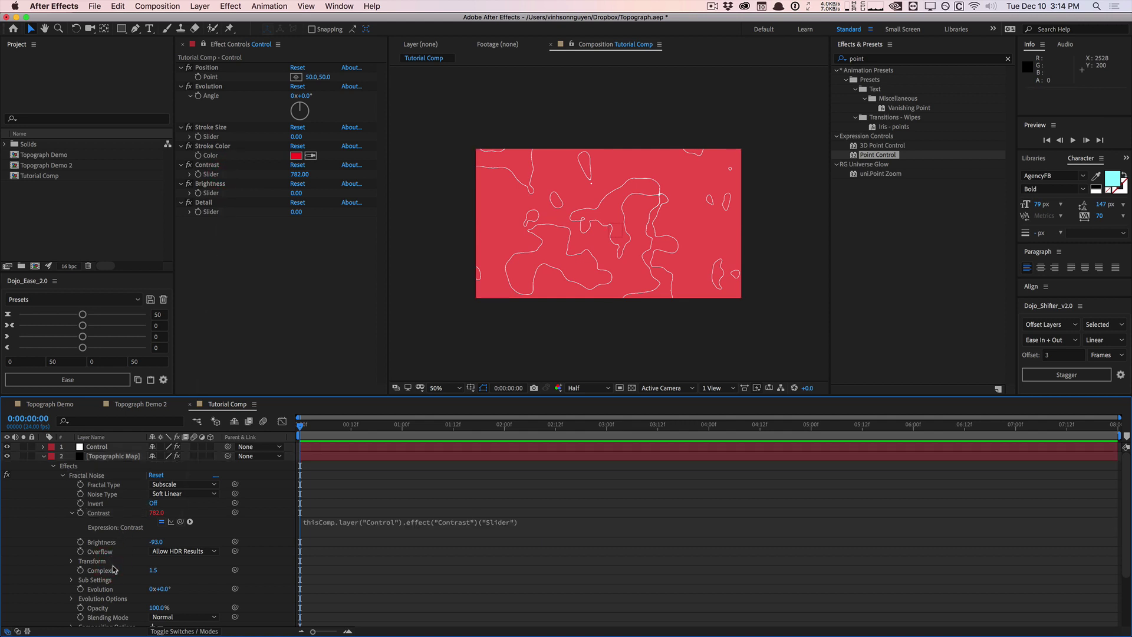
- Set the null's Detail slider to 1.5 and link the Fractal Noise Complexity to it with an expression
left_click(214, 203)
left_click(299, 212)
type("1")
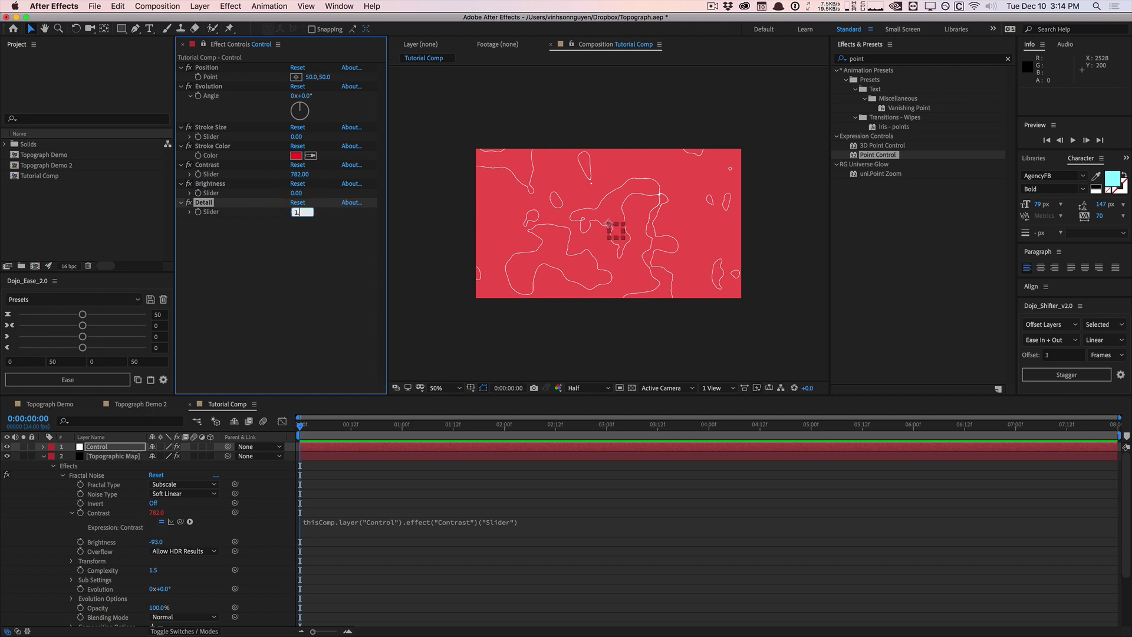
type(".5")
key("Return")
left_click(80, 570, "alt")
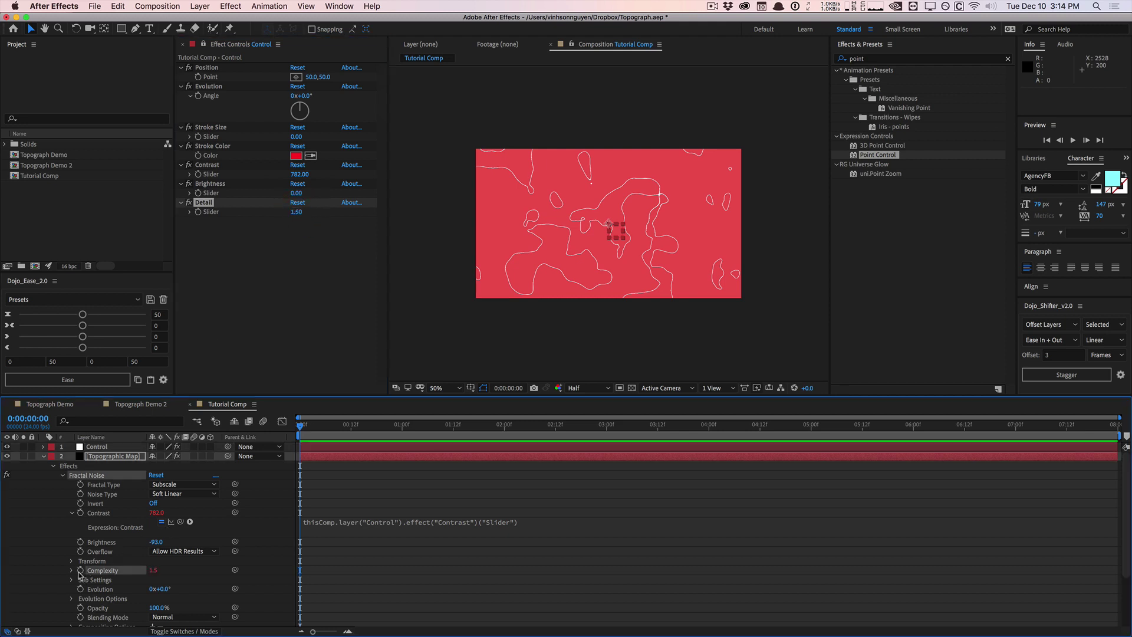
left_click_drag(180, 578, 228, 212)
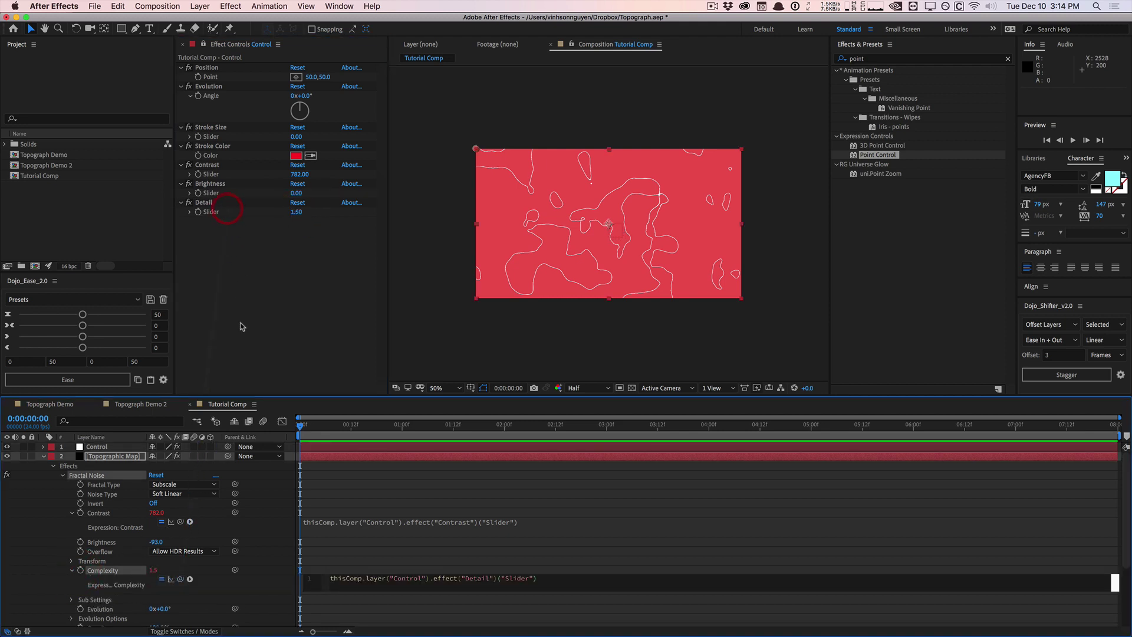
left_click(240, 321)
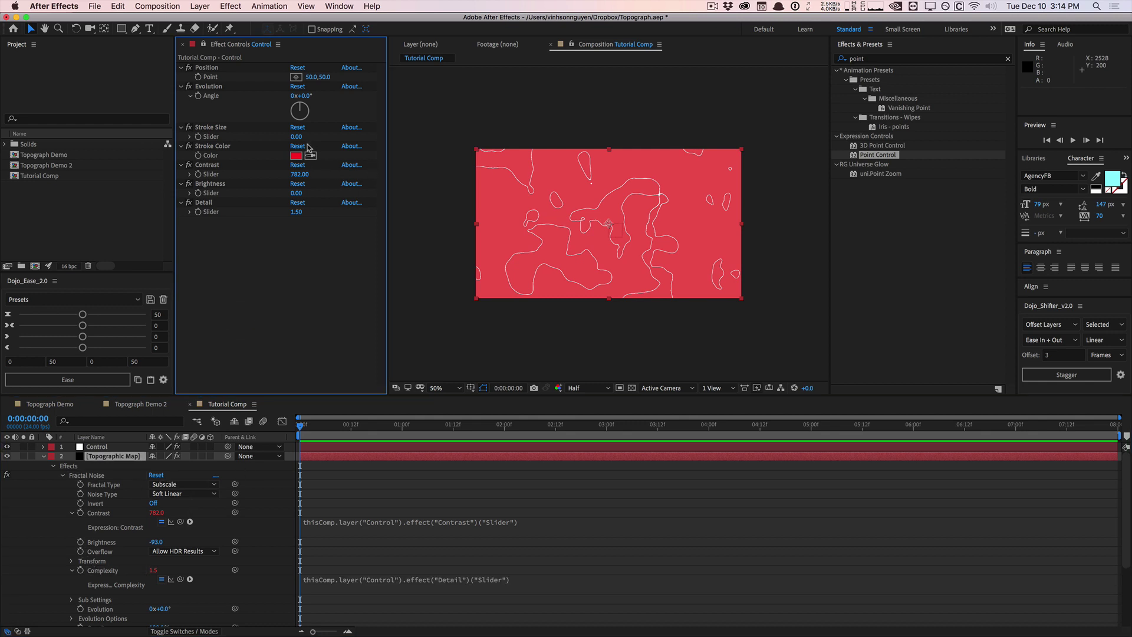
- Set the null's Brightness slider to -93 and link the Fractal Noise Brightness to it with an expression
left_click(302, 193)
type("-93")
key("Return")
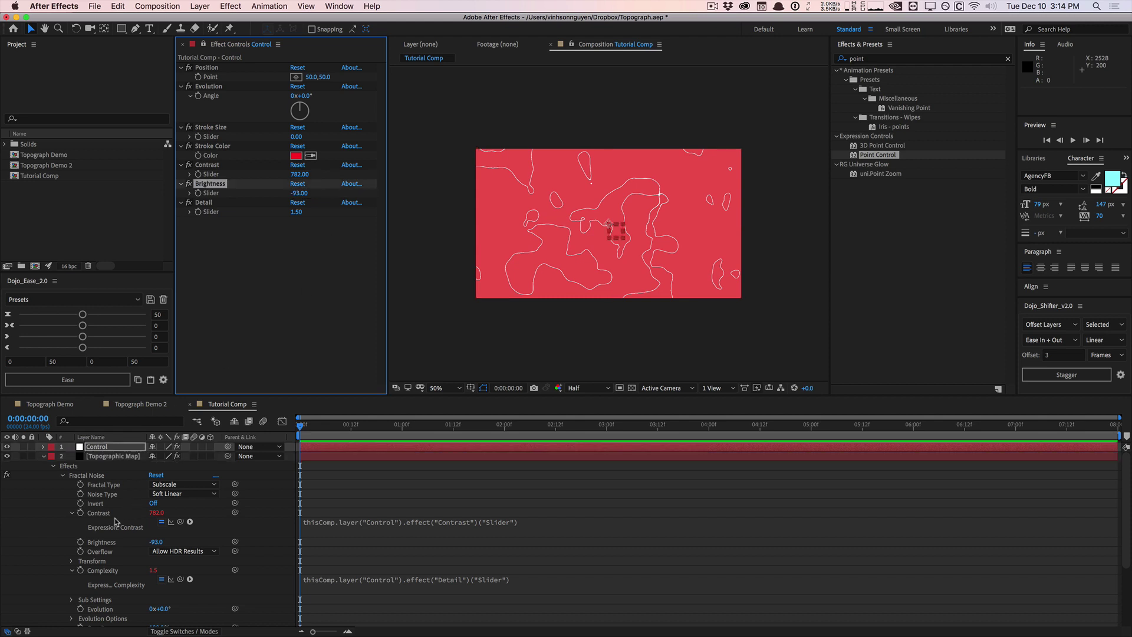
left_click(82, 542, "alt")
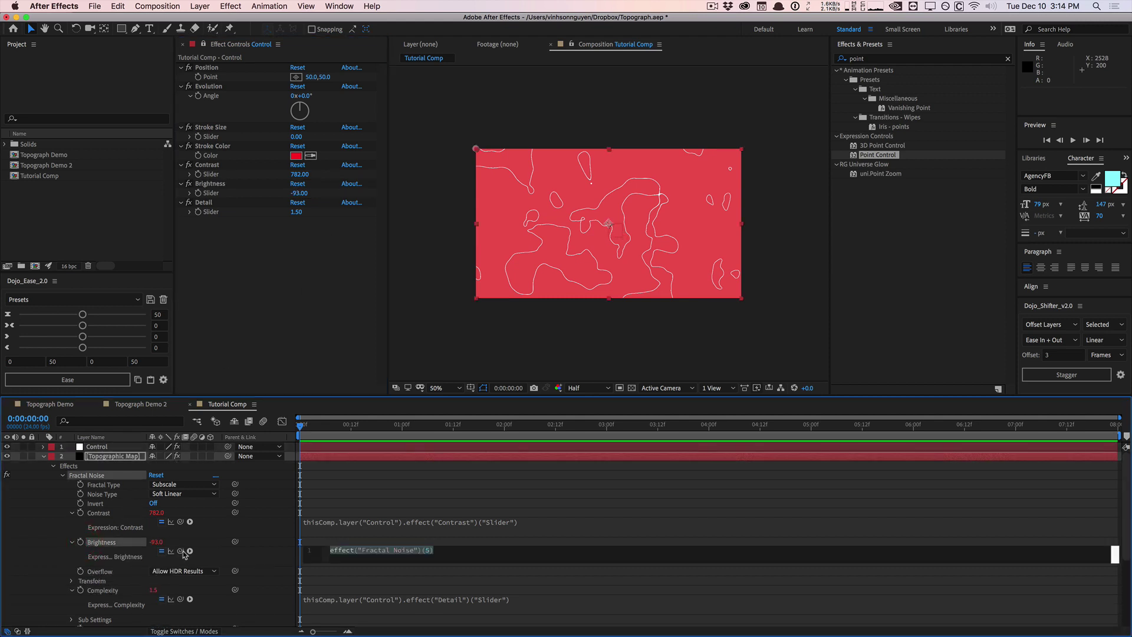
left_click_drag(181, 552, 233, 195)
left_click(241, 277)
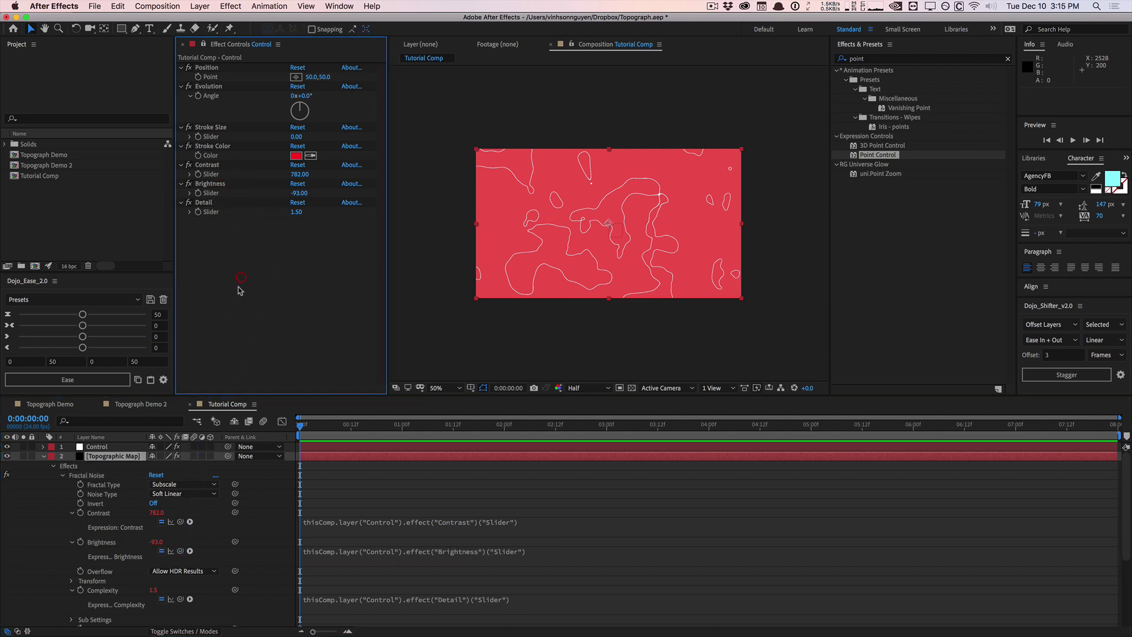
- Collapse the finished expressions and link Offset Turbulence in Fractal Noise's Transform group to the null's Position point
left_click(72, 513)
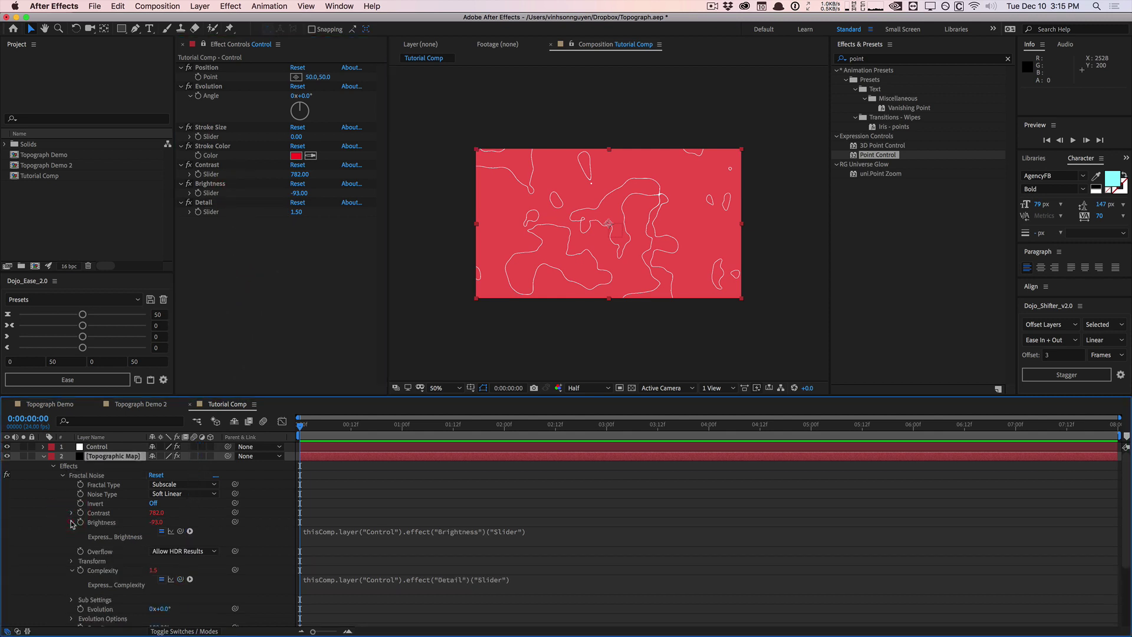
left_click(72, 522)
left_click(72, 551)
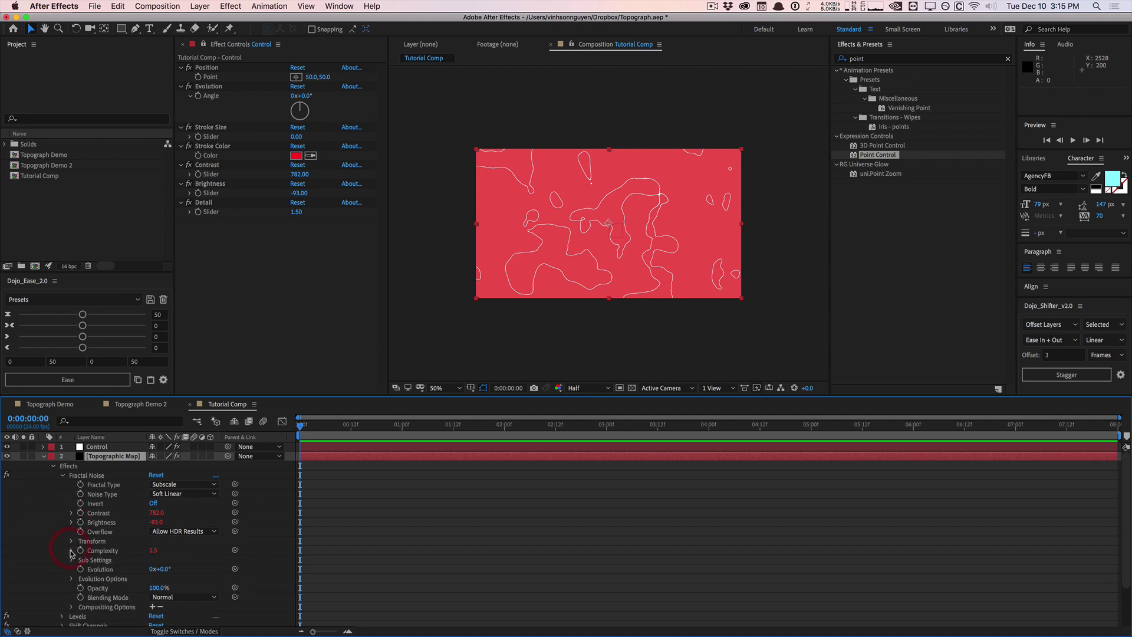
left_click(71, 542)
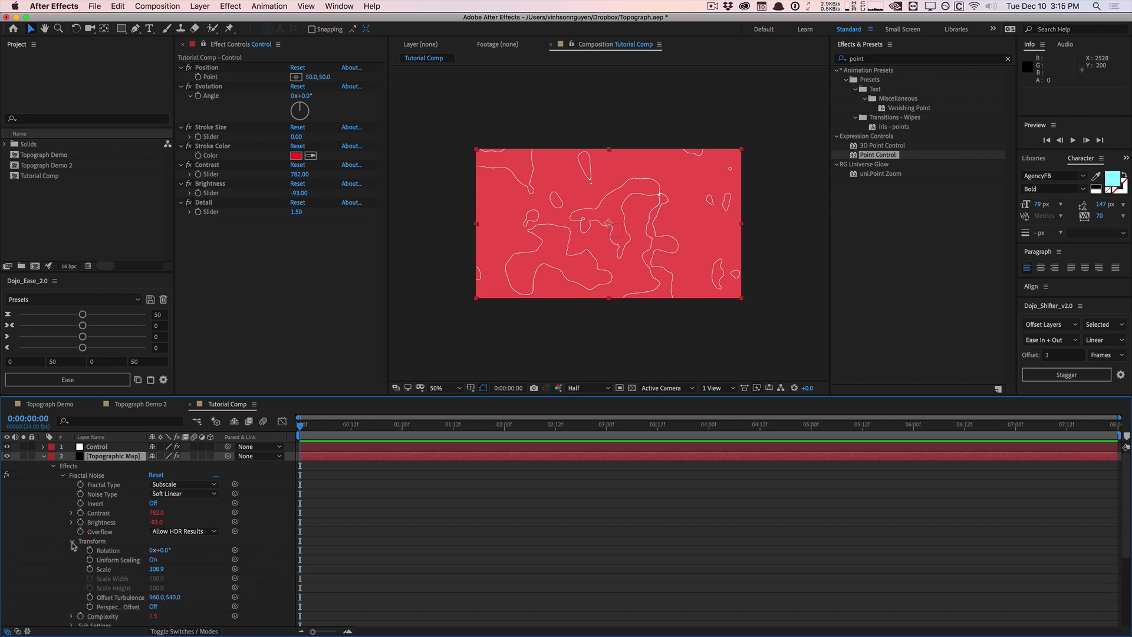
scroll(73, 550, "down", 1)
left_click(89, 589, "alt")
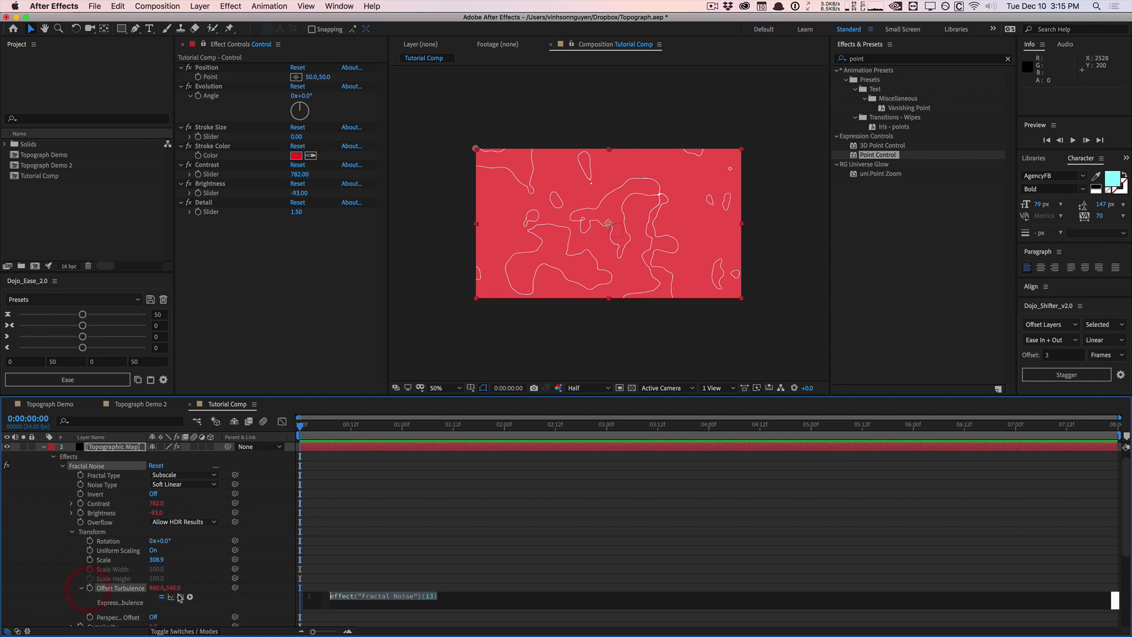
left_click_drag(180, 597, 235, 83)
left_click(268, 317)
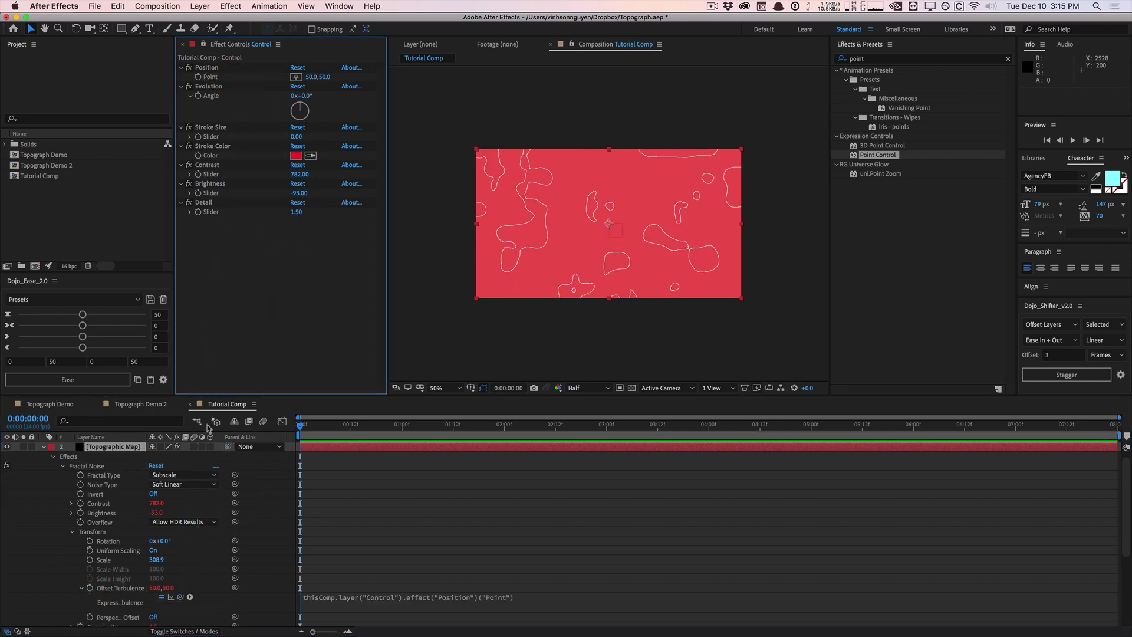
- Collapse the Transform group and link the Fractal Noise Evolution to the null's Evolution angle with an expression
left_click(73, 533)
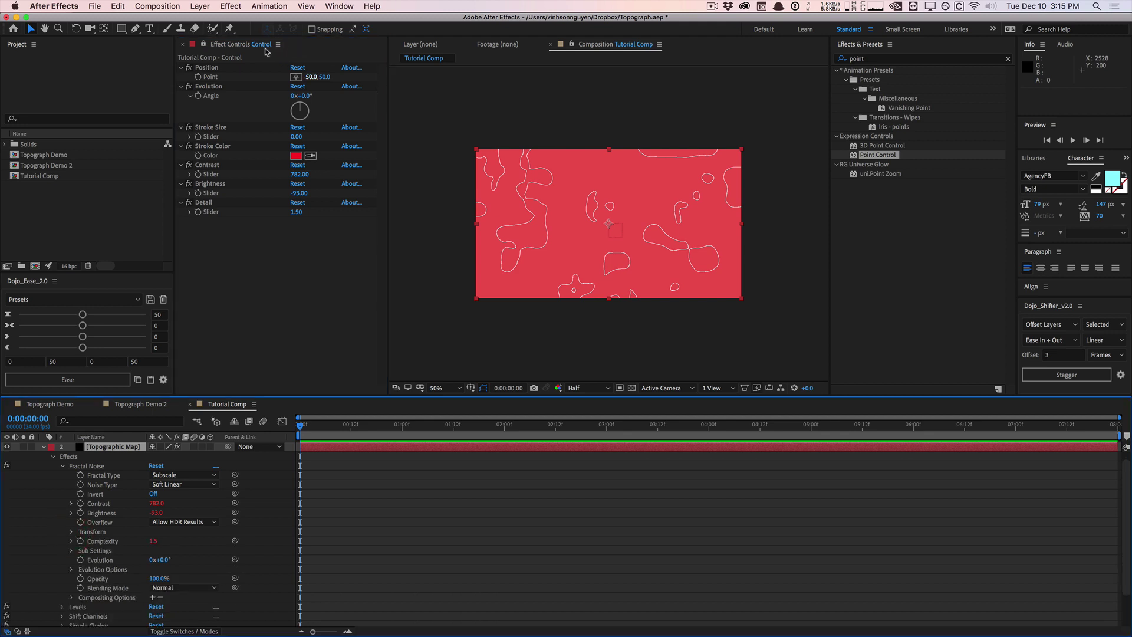
scroll(91, 547, "down", 2)
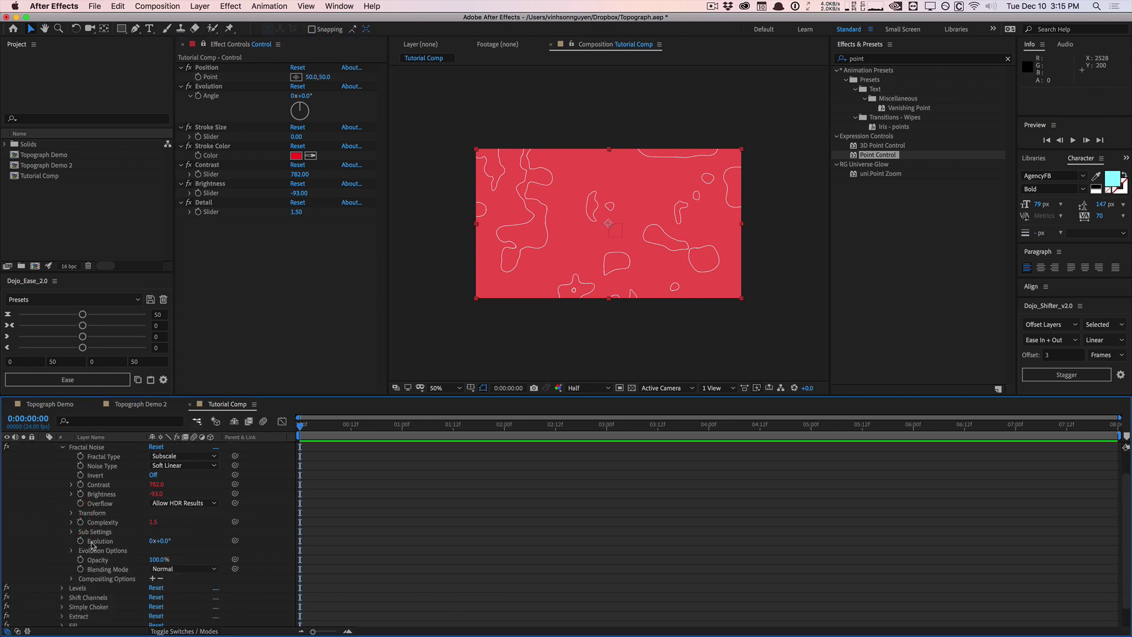
left_click(81, 541, "alt")
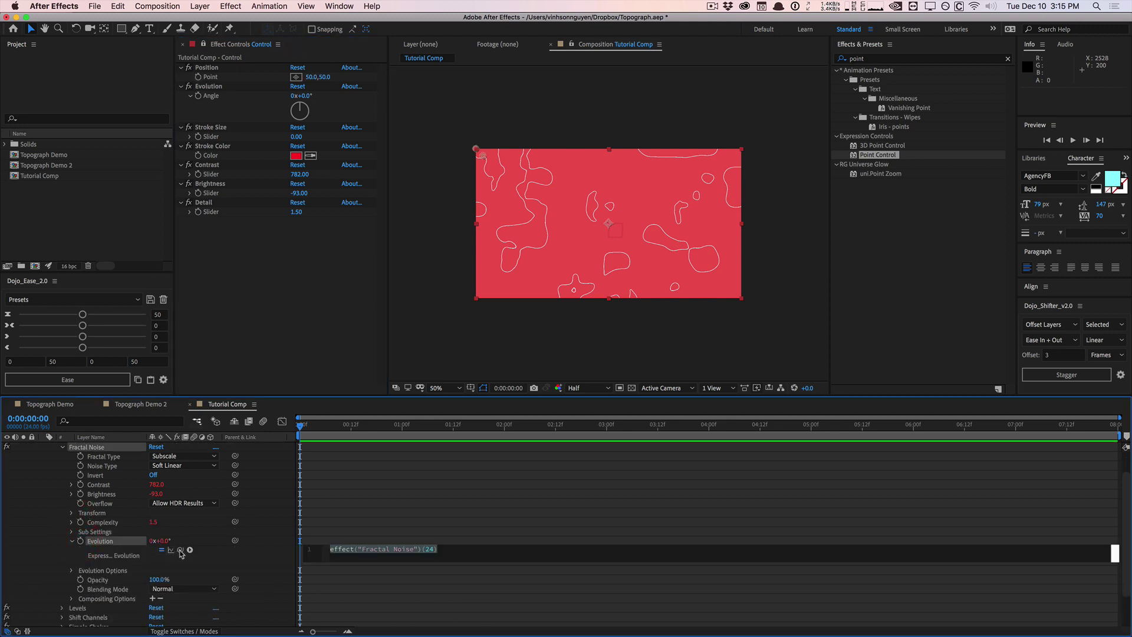
left_click_drag(182, 552, 245, 95)
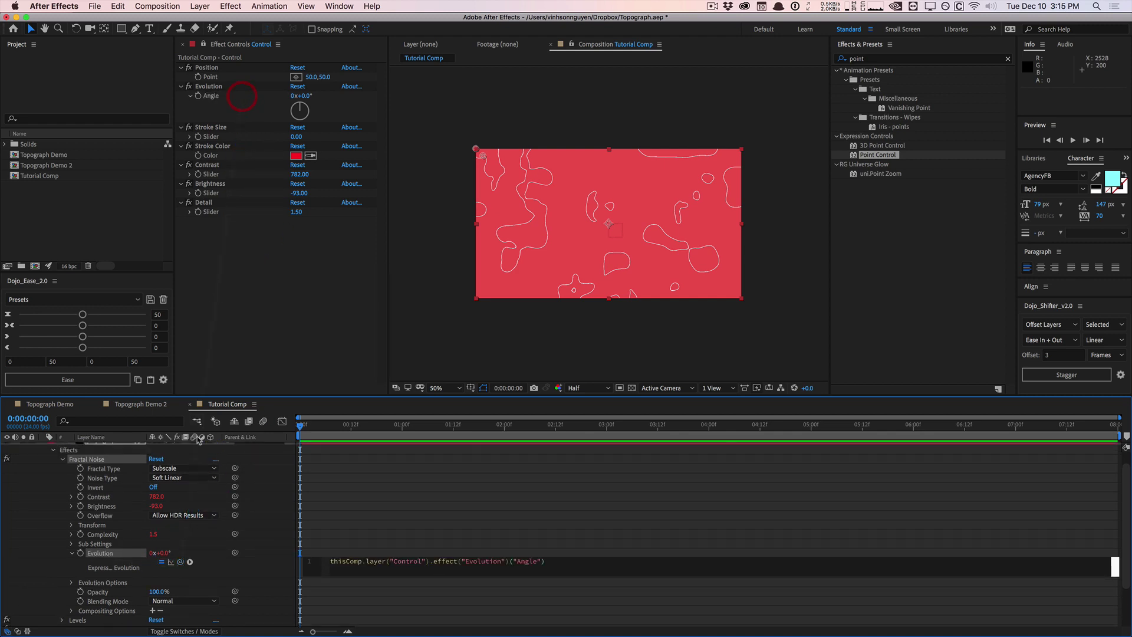
left_click(257, 331)
- Collapse the Fractal Noise properties and expand the Simple Choker effect on the Topographic Map layer
scroll(115, 554, "down", 3)
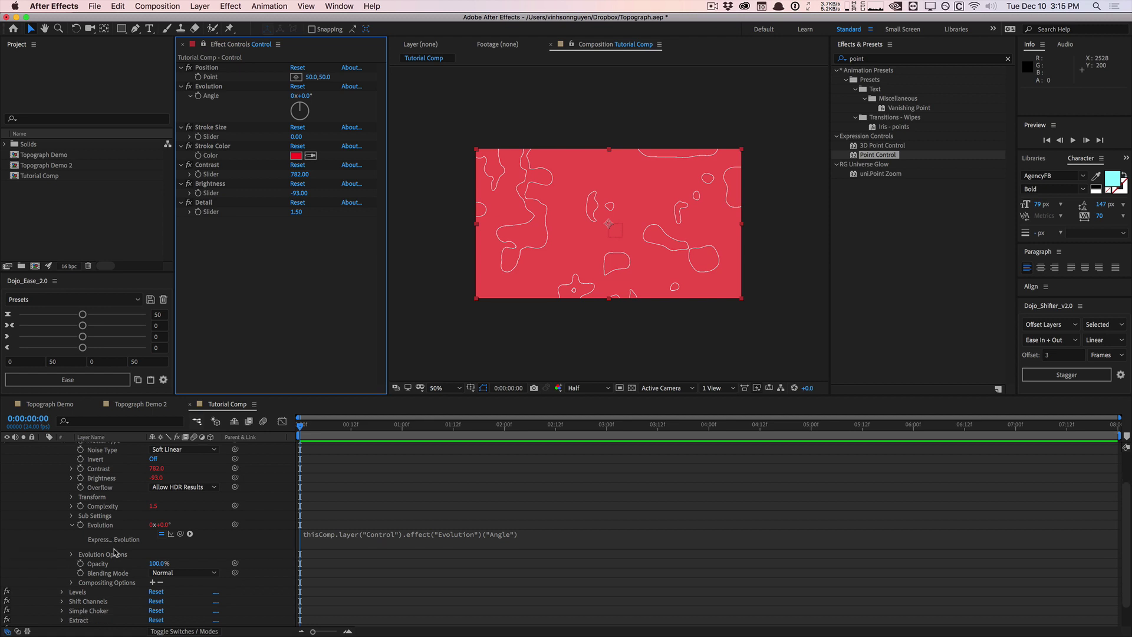
scroll(116, 547, "up", 2)
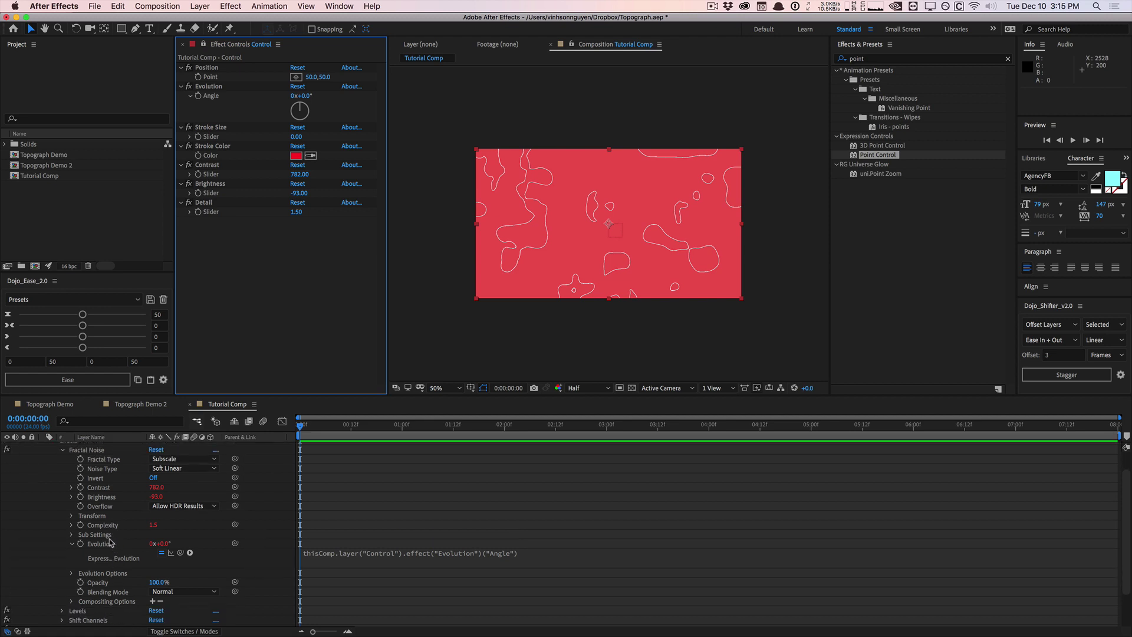
scroll(111, 544, "down", 1)
scroll(111, 543, "up", 4)
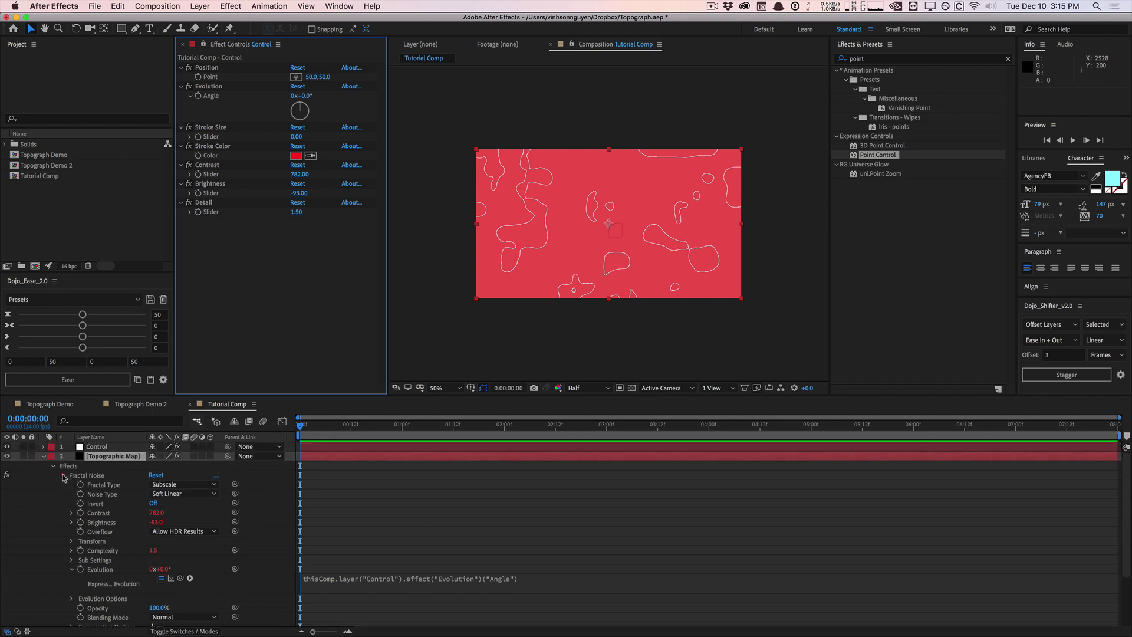
left_click(64, 475)
left_click(62, 485)
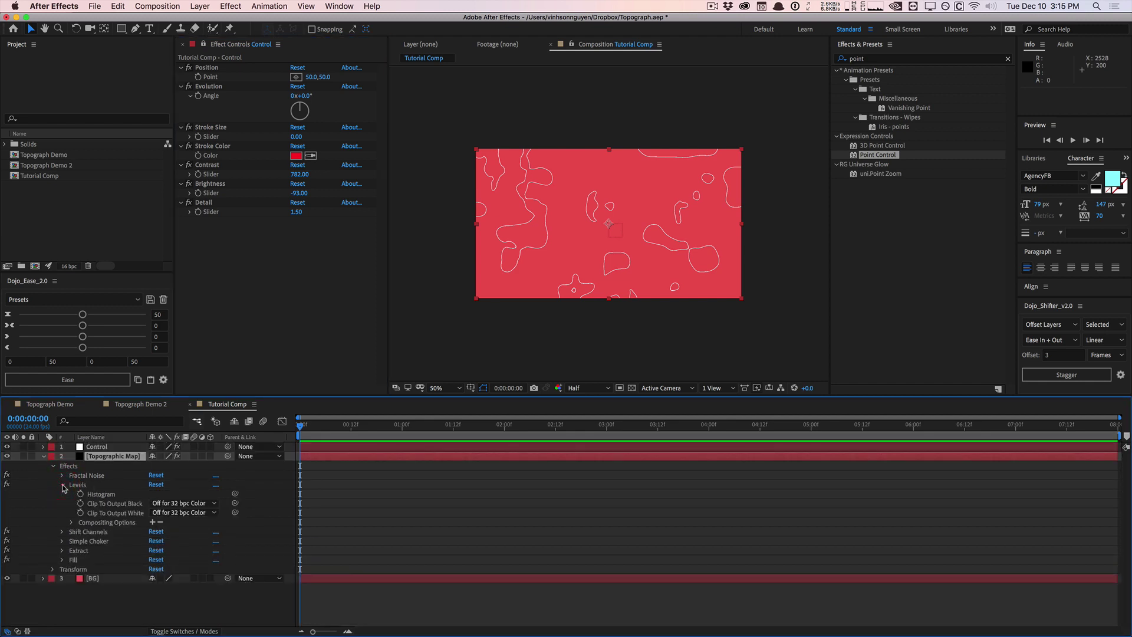
left_click(63, 484)
left_click(62, 504)
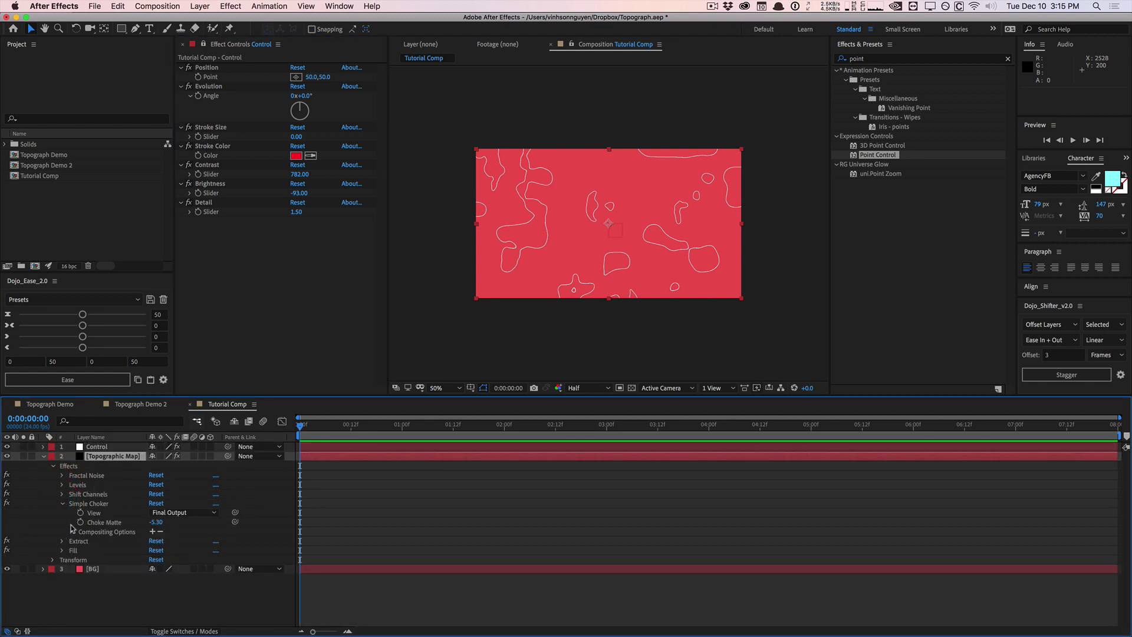
- Set the null's Stroke Size slider to -5.3 and link Simple Choker's Choke Matte to it with an expression
left_click(297, 136)
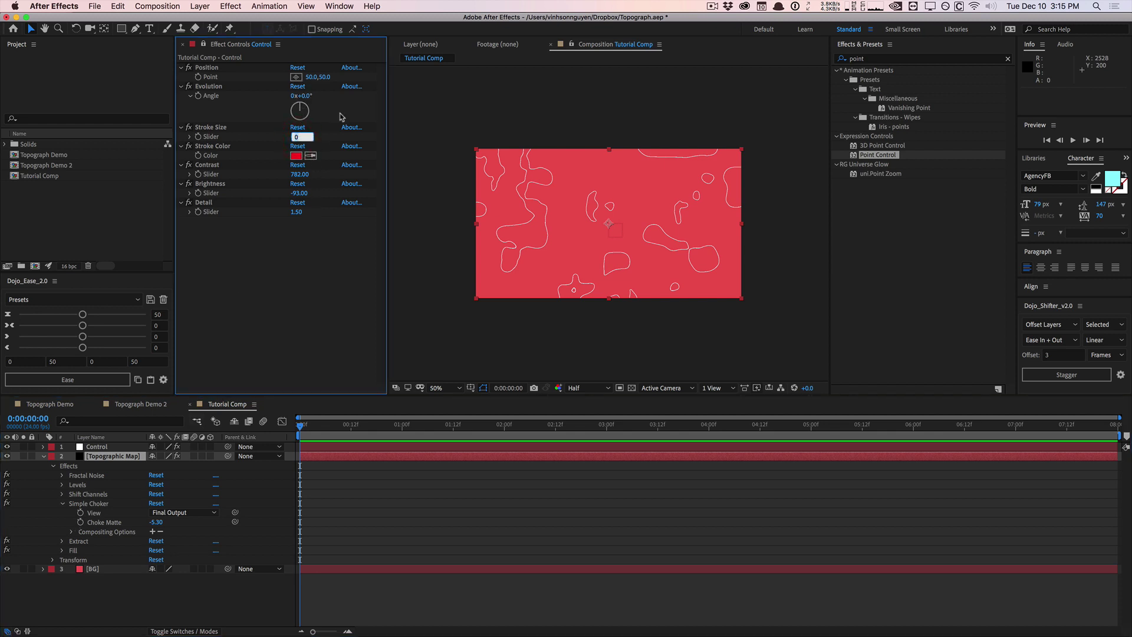
key("Return")
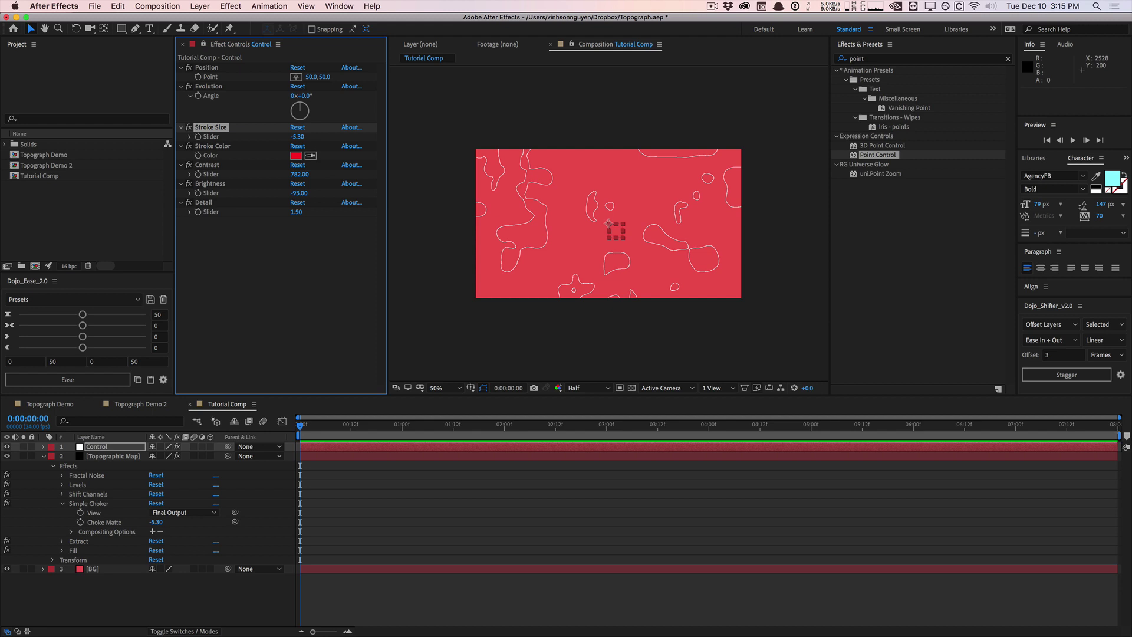
left_click(80, 522, "alt")
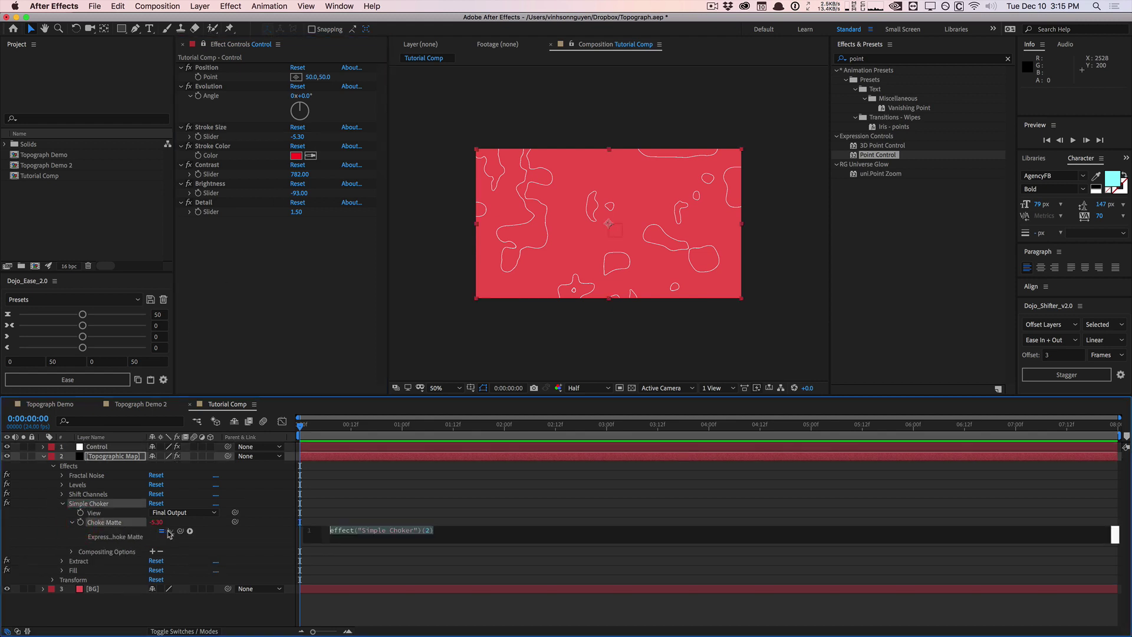
left_click_drag(180, 533, 252, 136)
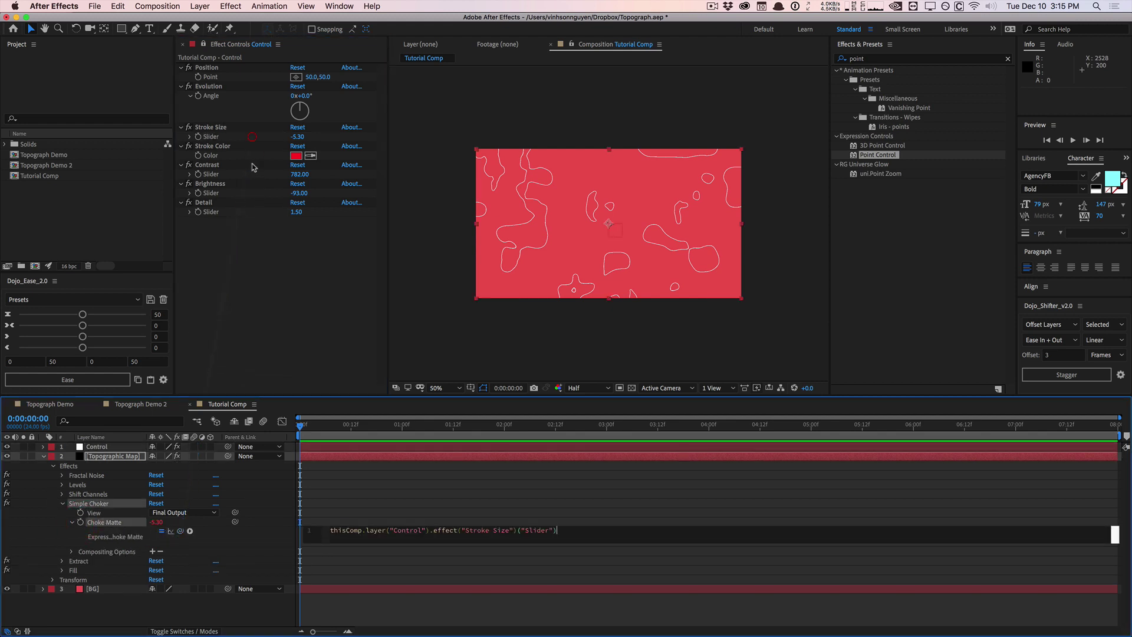
left_click(268, 274)
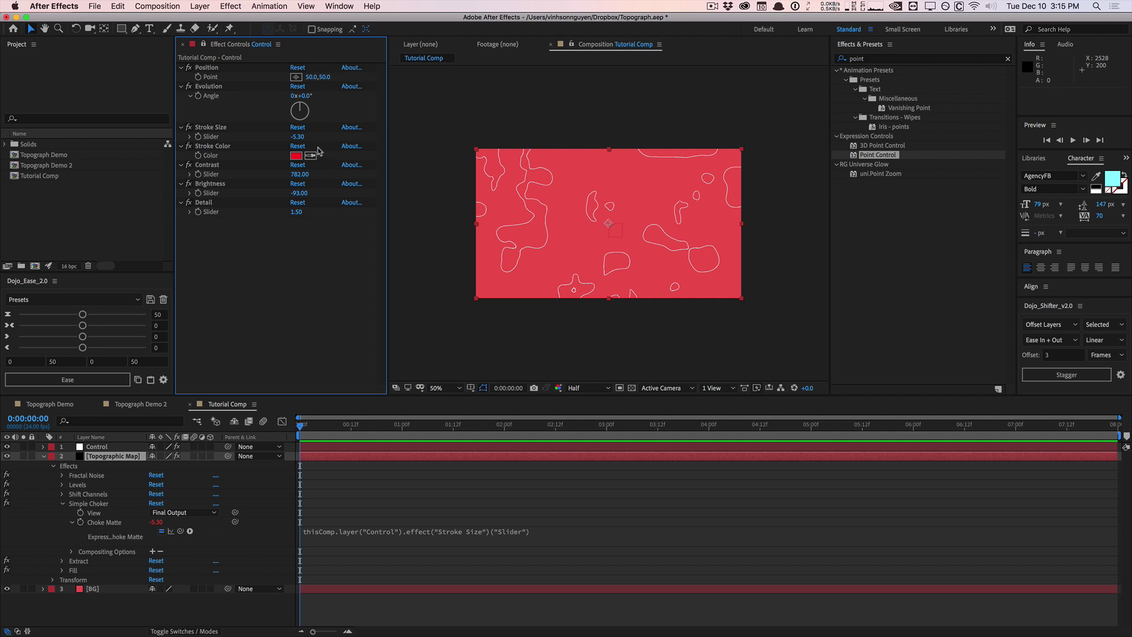
- Link the Fill effect's Color on the Topographic Map layer to the null's Stroke Color control and set that control to white
left_click(62, 504)
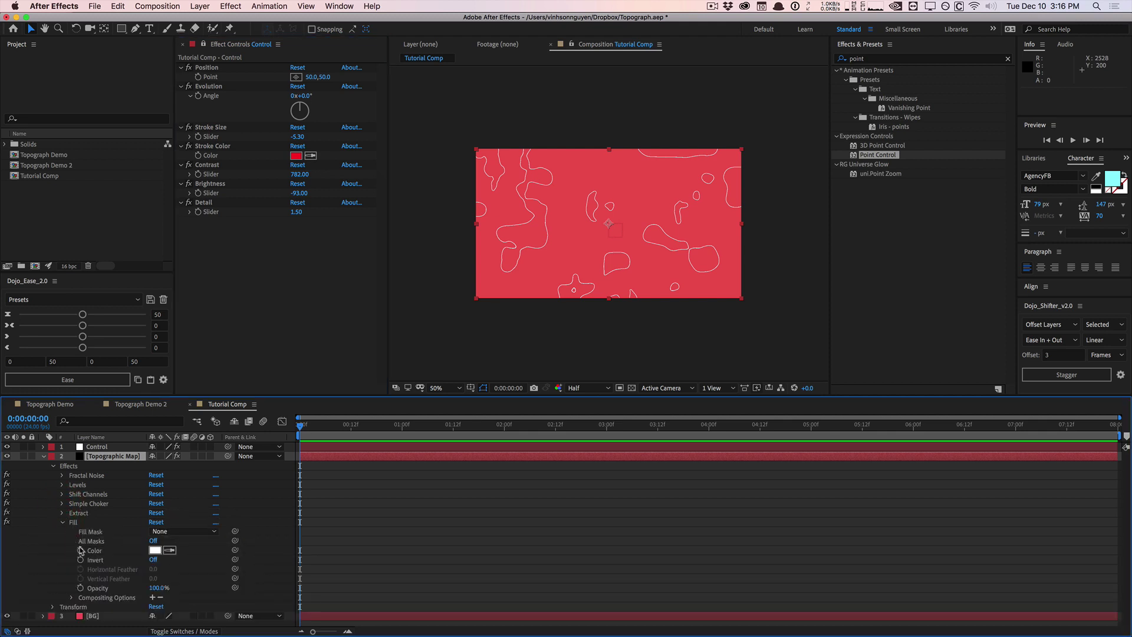
left_click(80, 550, "alt")
left_click_drag(180, 559, 293, 155)
left_click(295, 156)
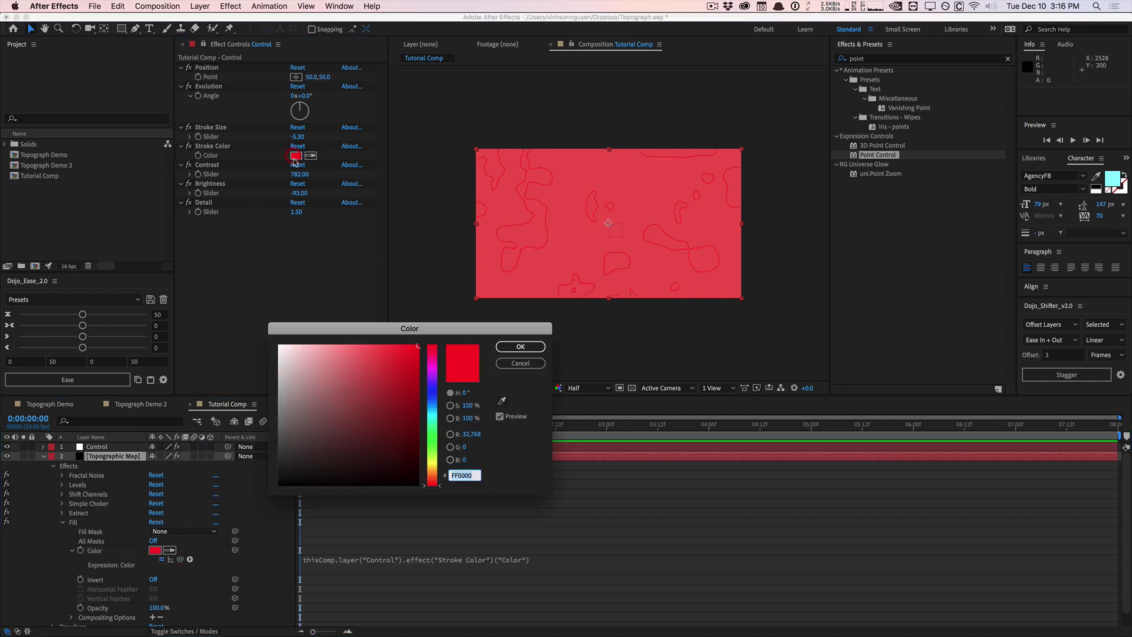
left_click_drag(306, 366, 279, 346)
left_click(520, 347)
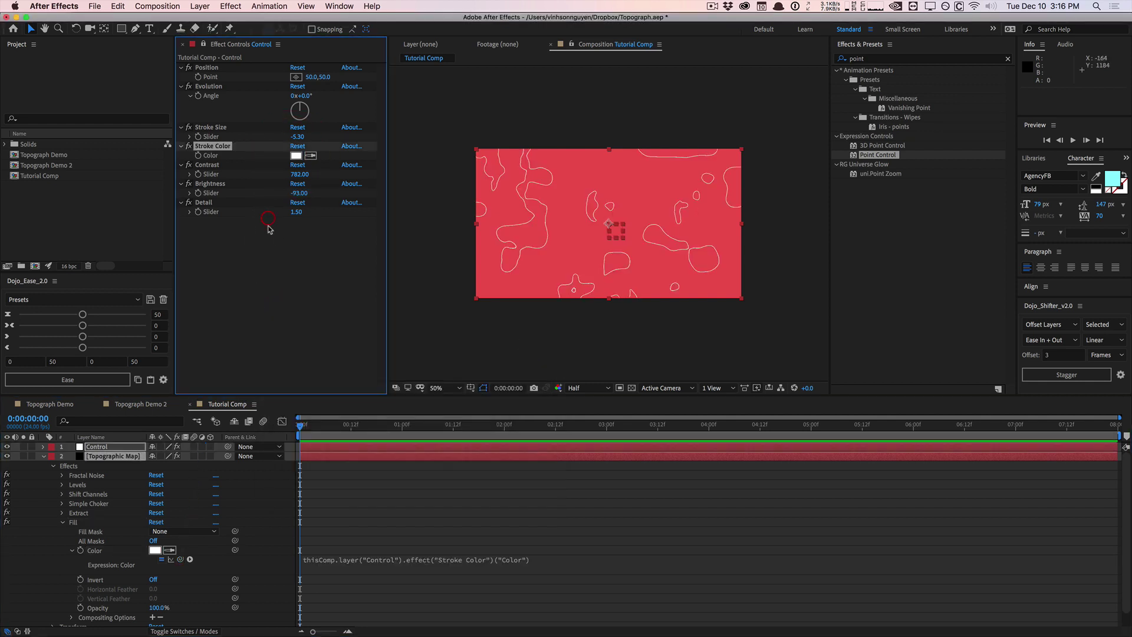
- Try a Detail slider value of 19.5 on the null and undo the change
left_click_drag(297, 212, 304, 210)
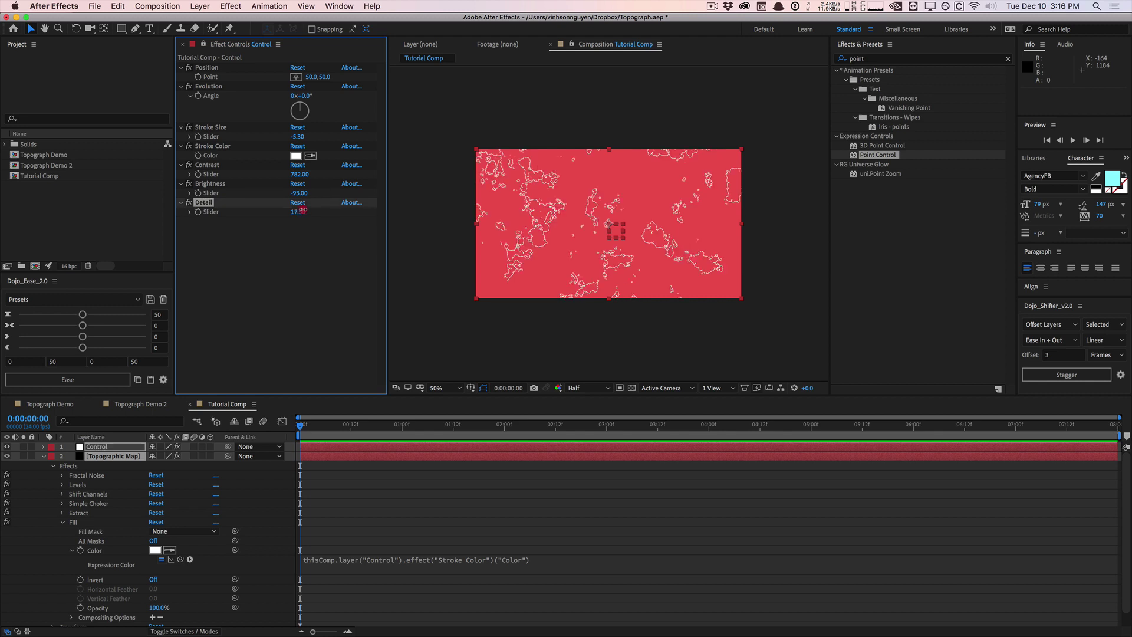
left_click(303, 245)
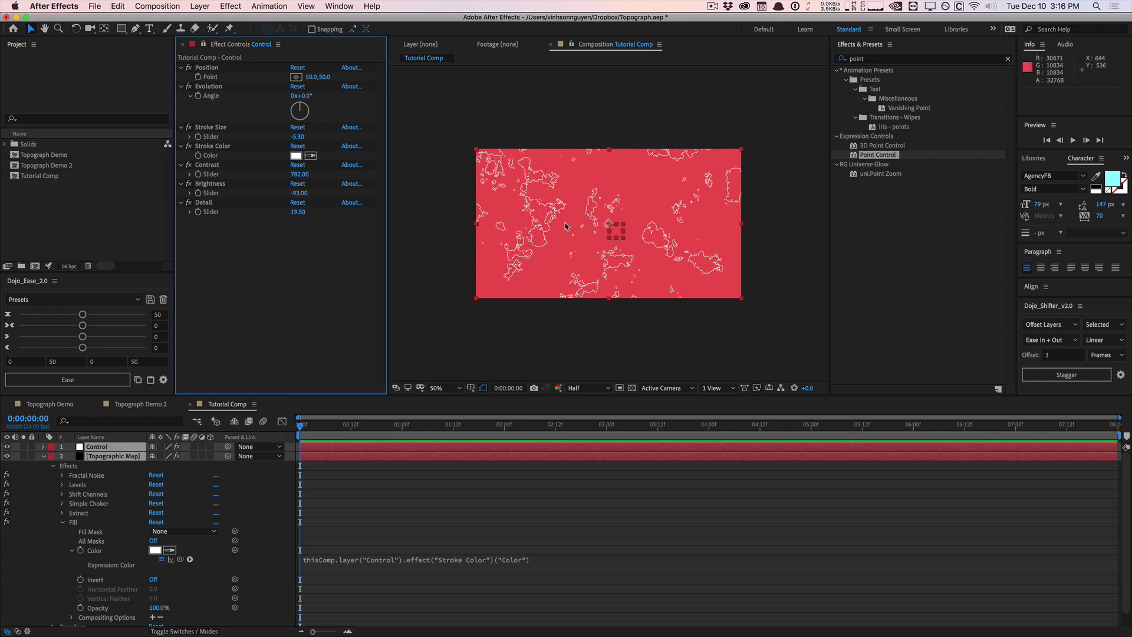
key("super+z")
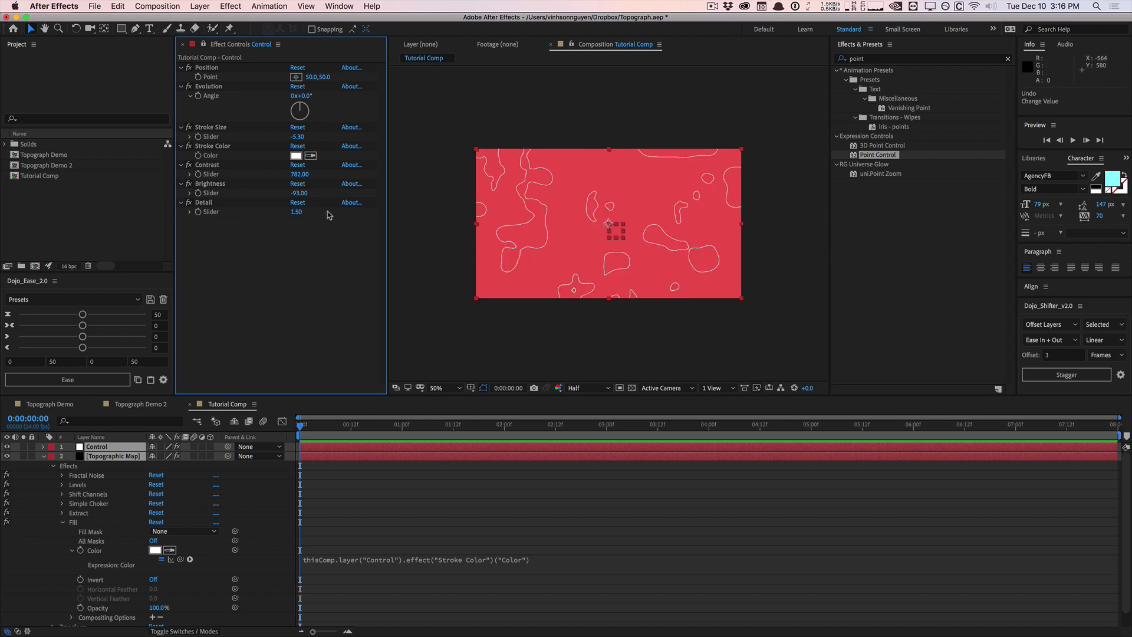
- Set the null's Brightness to -38, Contrast to 842 and Stroke Size to -7.3, undoing a trial Evolution change
left_click_drag(307, 192, 322, 186)
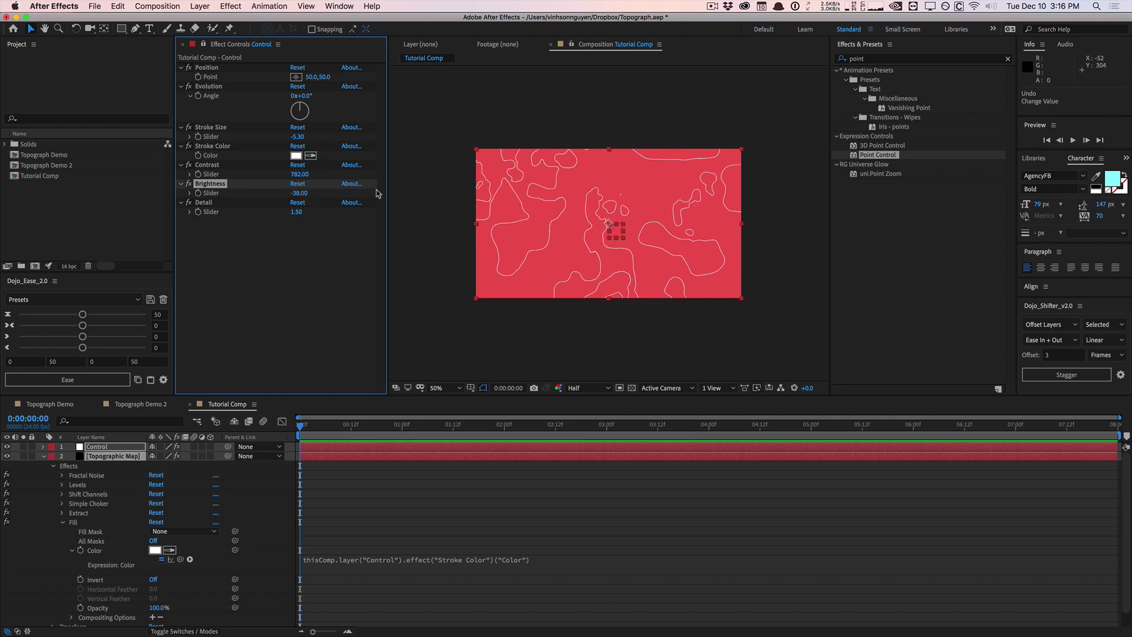
mouse_move(305, 178)
left_mouse_down()
mouse_move(361, 163)
mouse_move(328, 168)
mouse_move(312, 137)
mouse_move(336, 135)
mouse_move(293, 137)
mouse_move(306, 107)
left_mouse_up()
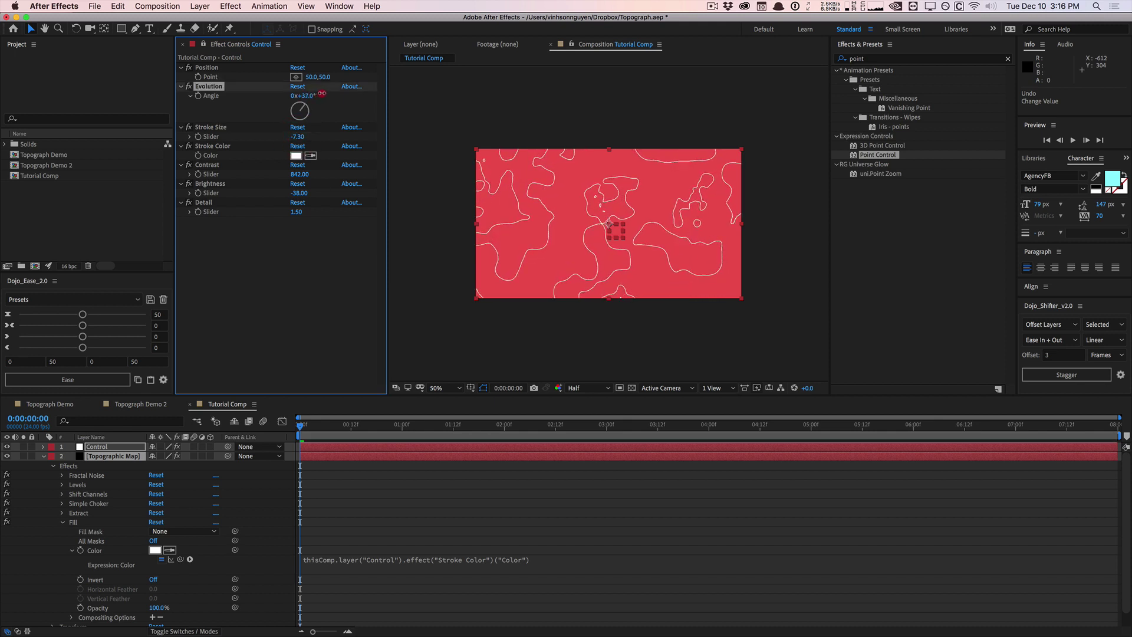
key("ctrl+z")
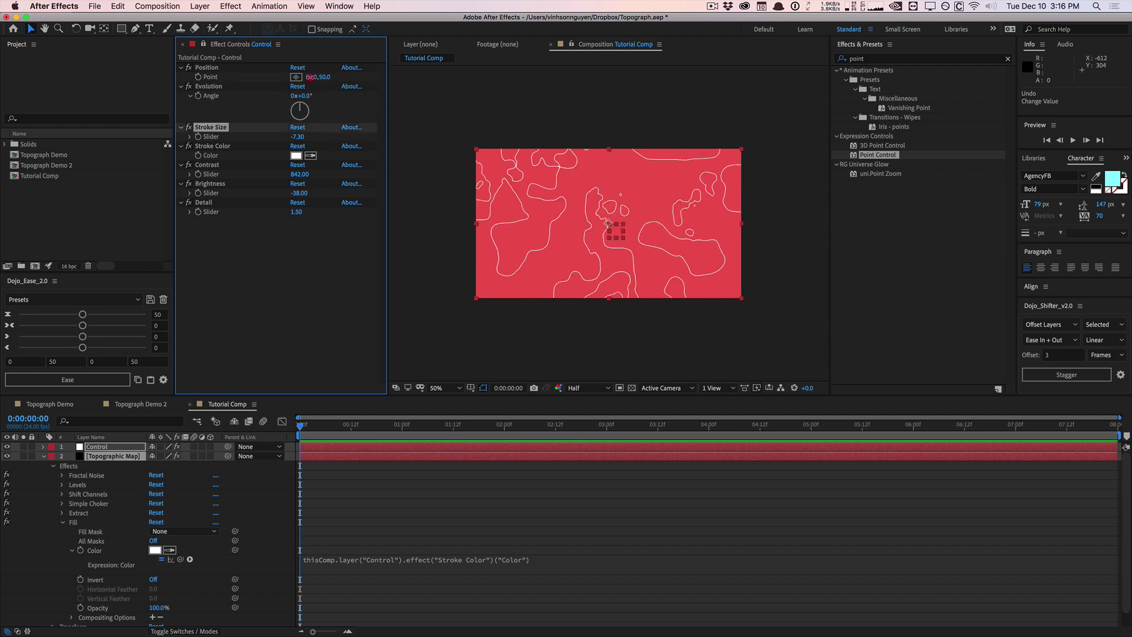
- Try shifting the null's Position point horizontally and undo the change
left_click_drag(309, 76, 331, 77)
key("ctrl+z")
left_click(269, 336)
- Add a Slider Control to the null directly below Evolution and rename it Scale
key("ctrl+5")
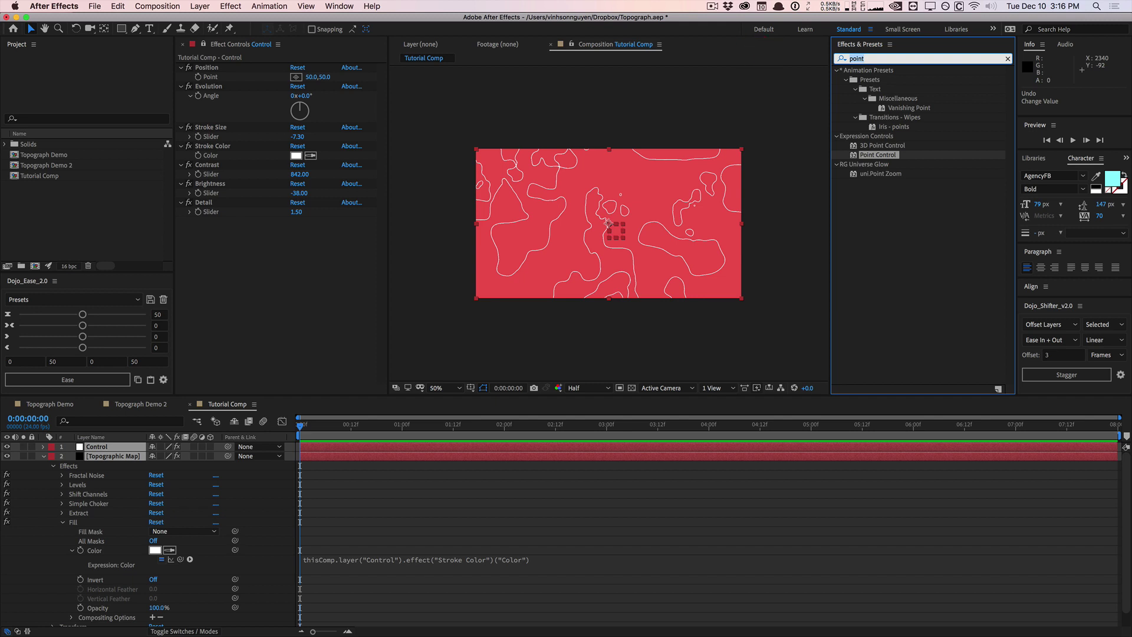
type("slider")
left_click_drag(877, 80, 223, 124)
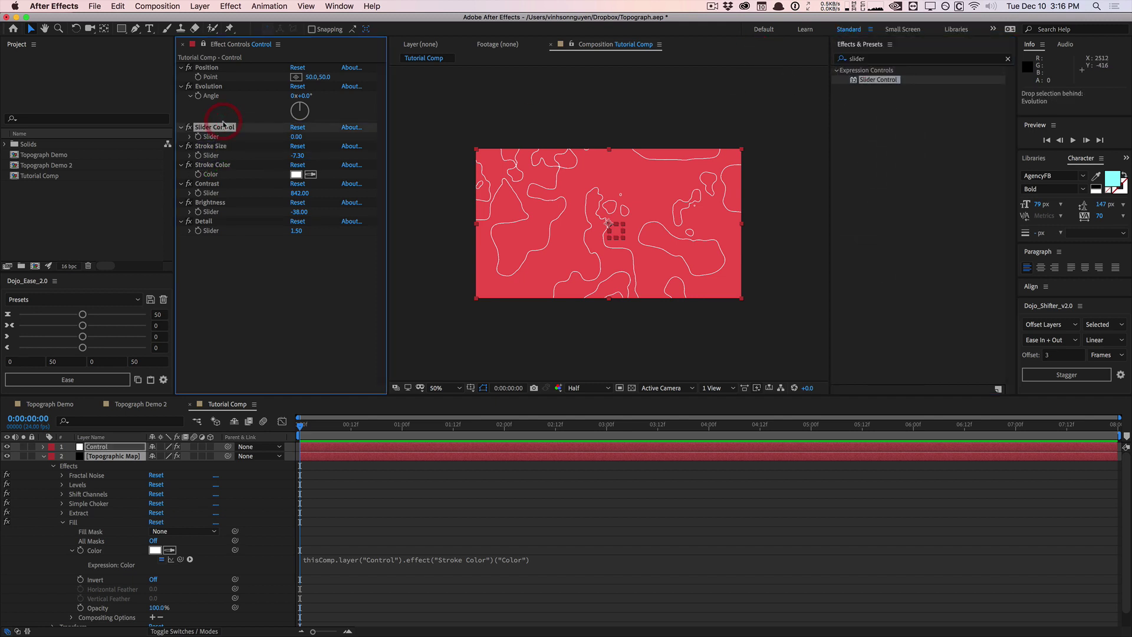
key("Return")
type("Scale")
key("Return")
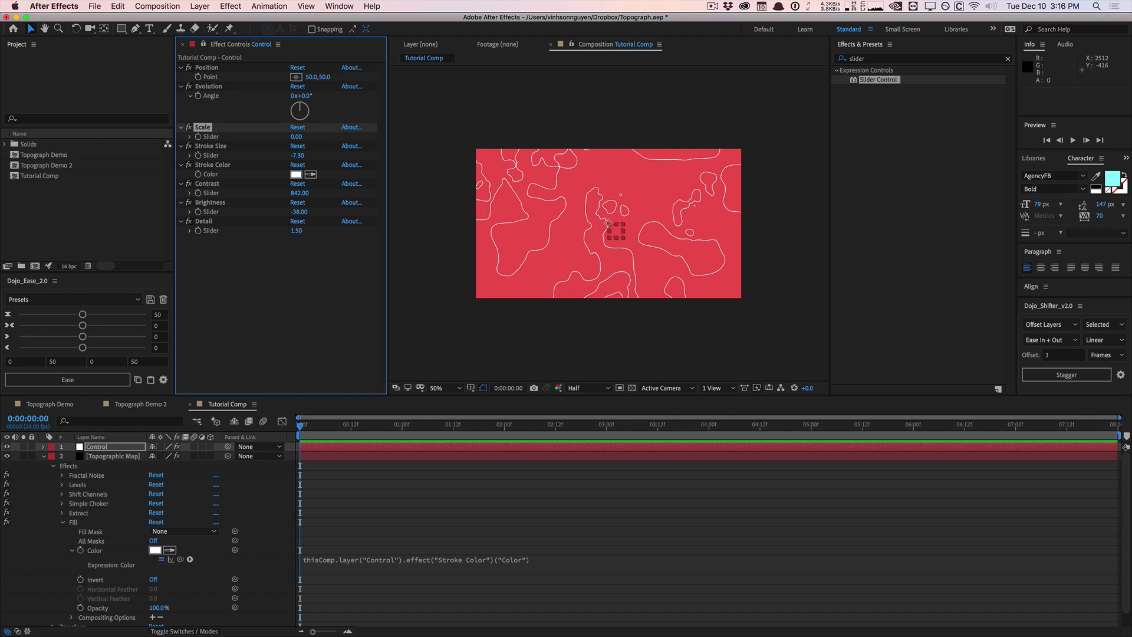
- Link Scale in Fractal Noise's Transform group to the null's Scale slider with an expression and set the slider to 308
left_click(63, 475)
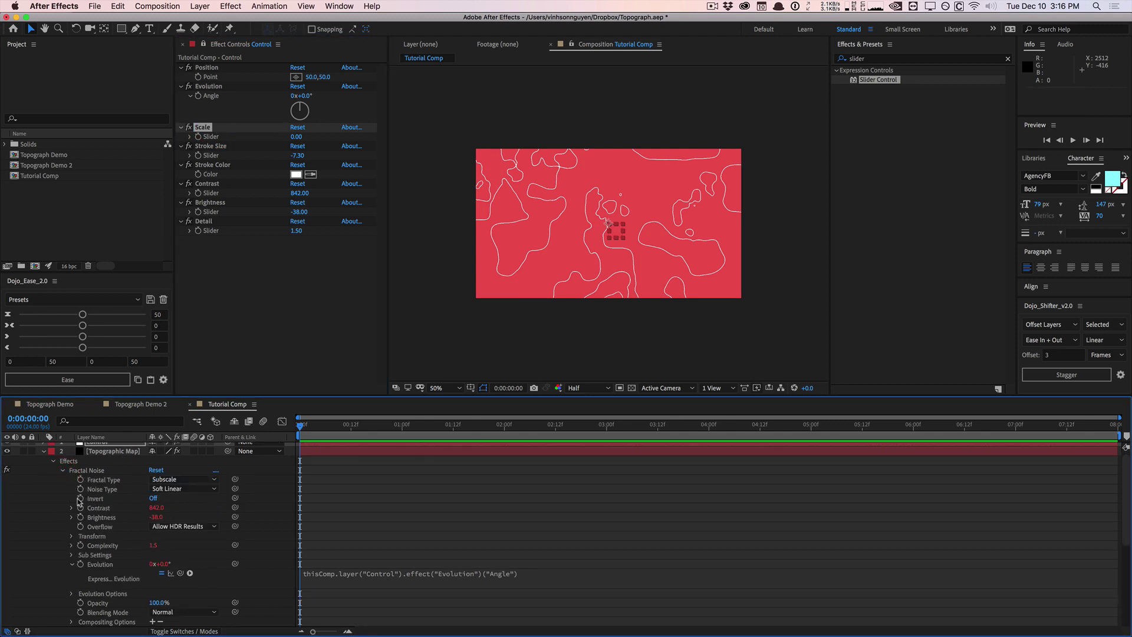
left_click(71, 537)
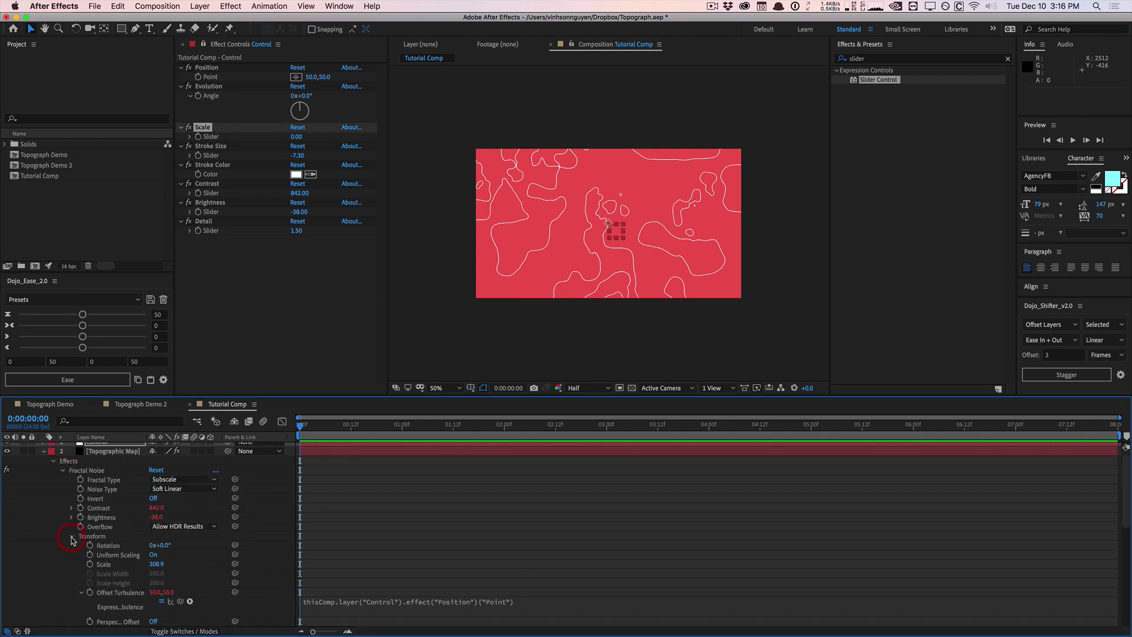
scroll(74, 542, "down", 1)
left_click(89, 554, "alt")
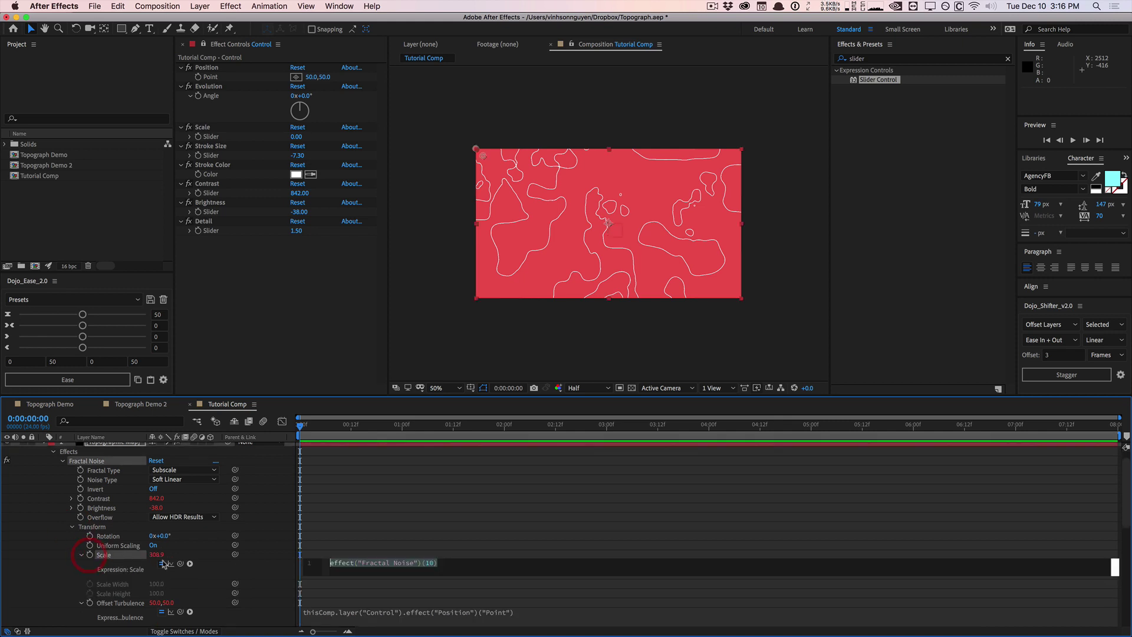
left_click_drag(179, 565, 209, 136)
left_click(292, 163)
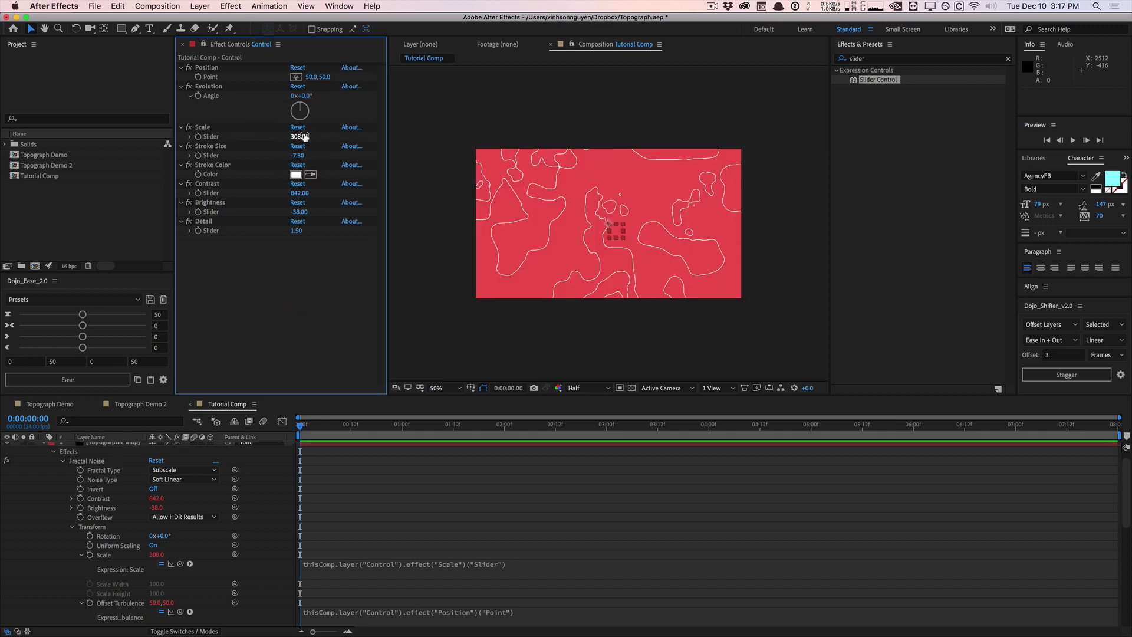
- Set the null's Scale slider to 277 and collapse the Topographic Map layer's properties
mouse_move(298, 136)
left_mouse_down()
mouse_move(309, 134)
mouse_move(272, 139)
mouse_move(287, 138)
left_mouse_up()
scroll(66, 481, "up", 2)
left_click(42, 456)
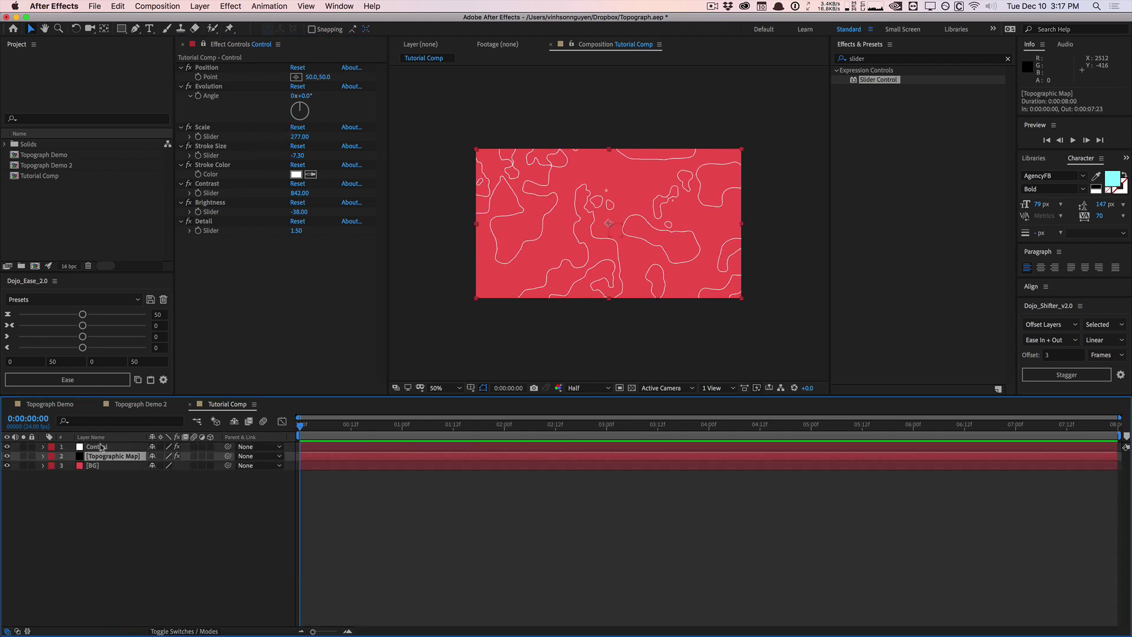
- Check the layer stack in Topograph Demo 2, and reveal the Topographic Map layer's expressions in Tutorial Comp
left_click(141, 403)
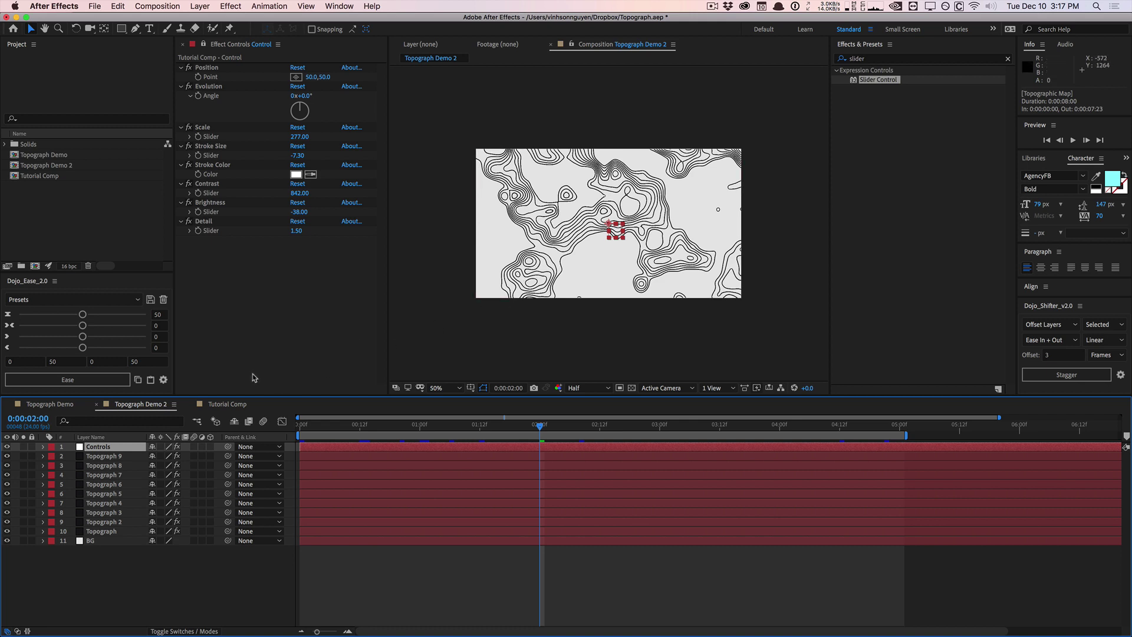
left_click(230, 404)
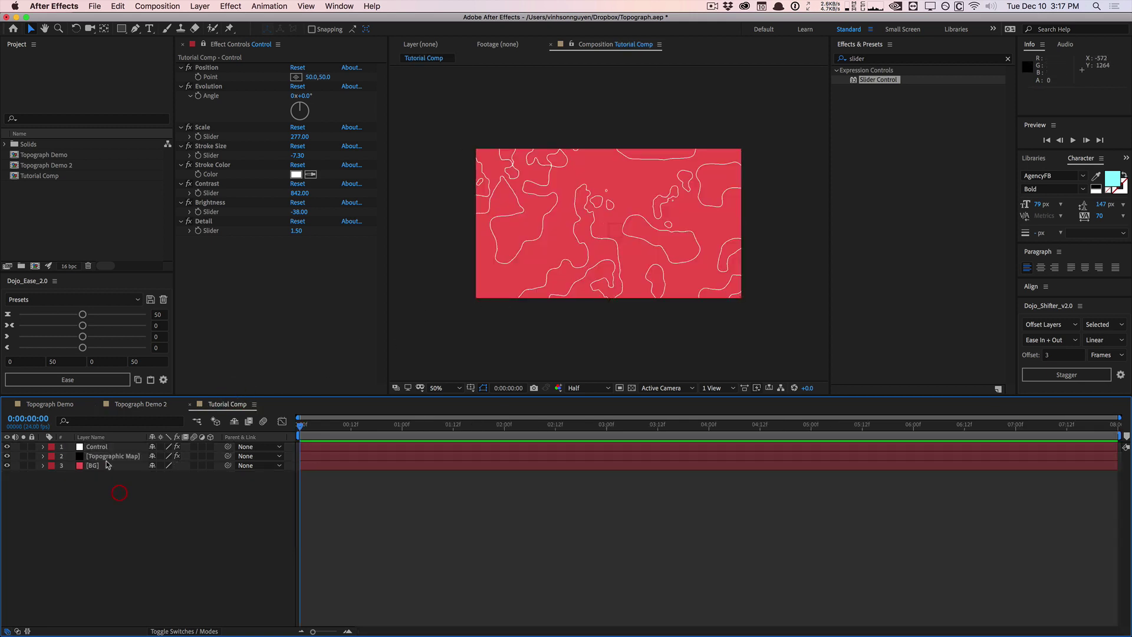
key("e")
key("e")
left_click(201, 302)
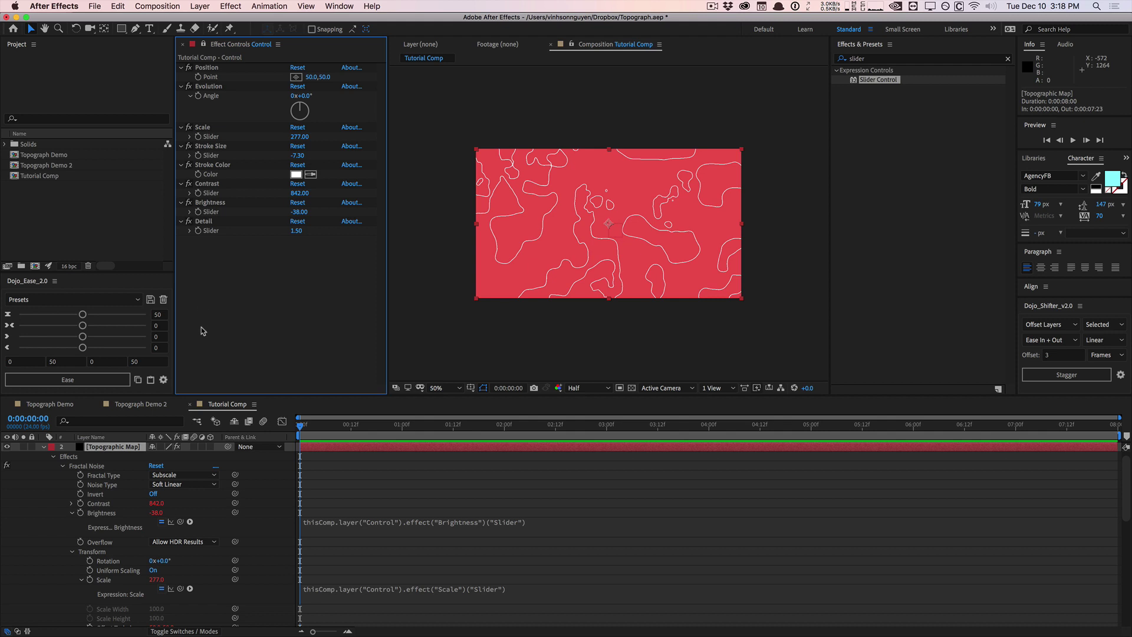
- Rename the null's Brightness control Offset and move it directly below Position
left_click(226, 202)
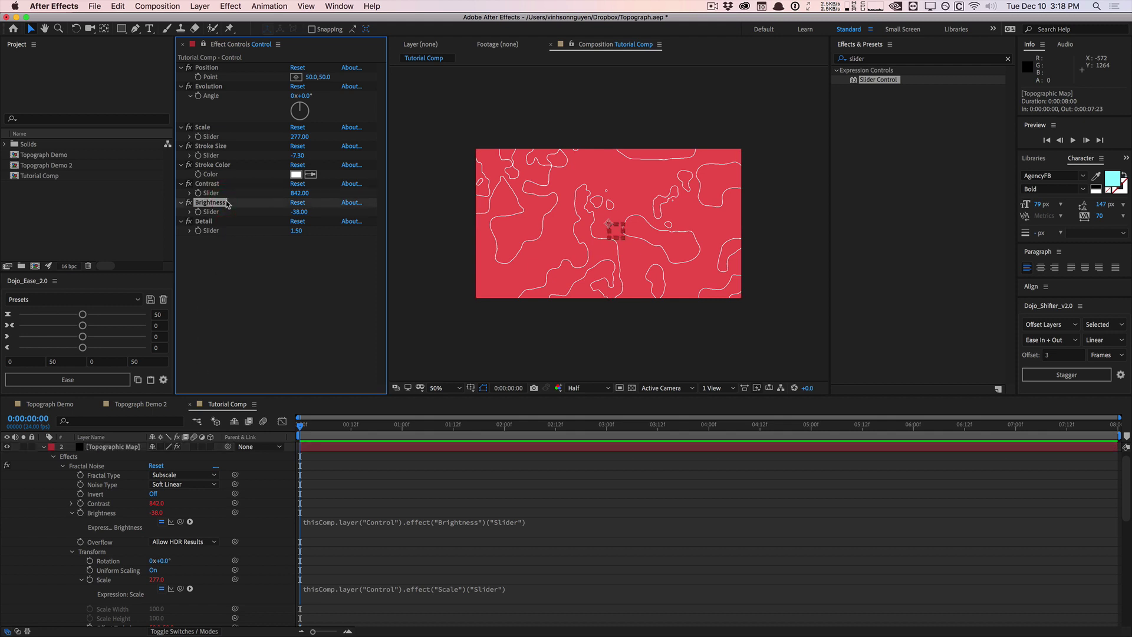
key("Return")
type("O")
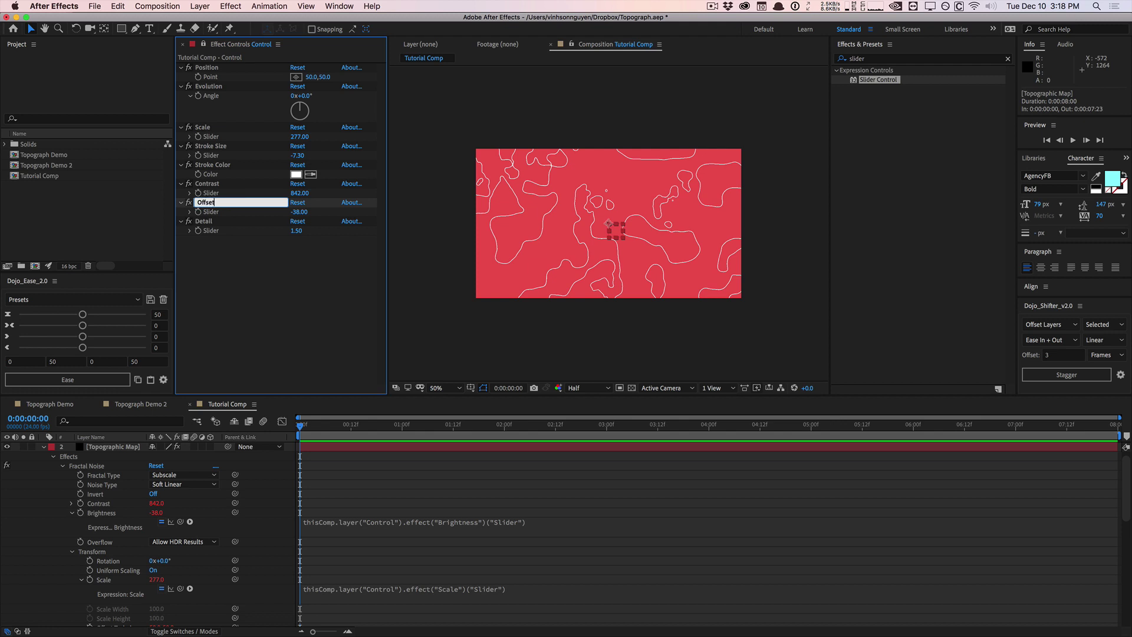
type("ffset")
key("Return")
mouse_move(227, 205)
left_mouse_down()
mouse_move(217, 210)
mouse_move(216, 195)
mouse_move(229, 85)
left_mouse_up()
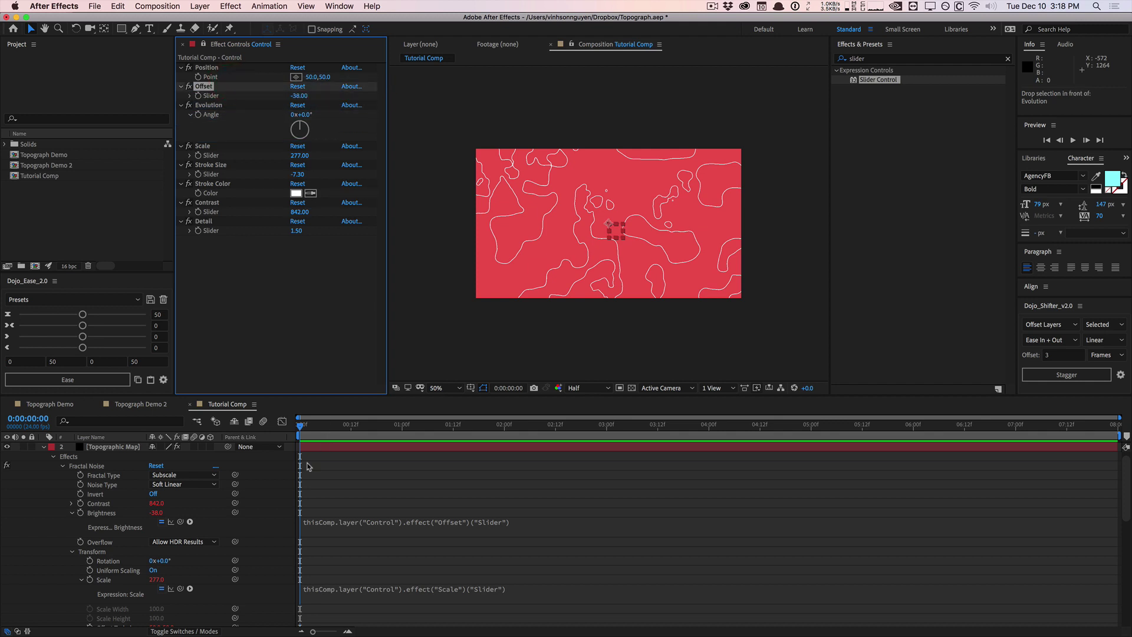
- Replace the Fractal Noise Brightness expression with value + thisComp.layer("Control").effect("Offset")("Slider")*index;
left_click(94, 466)
left_click(109, 513)
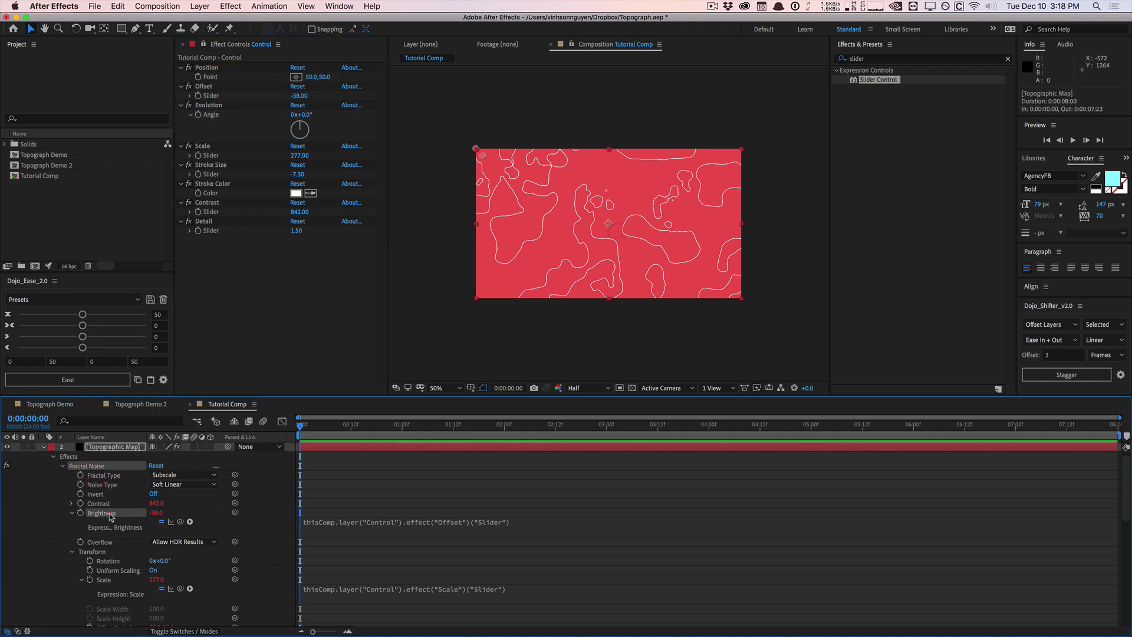
left_click(376, 521)
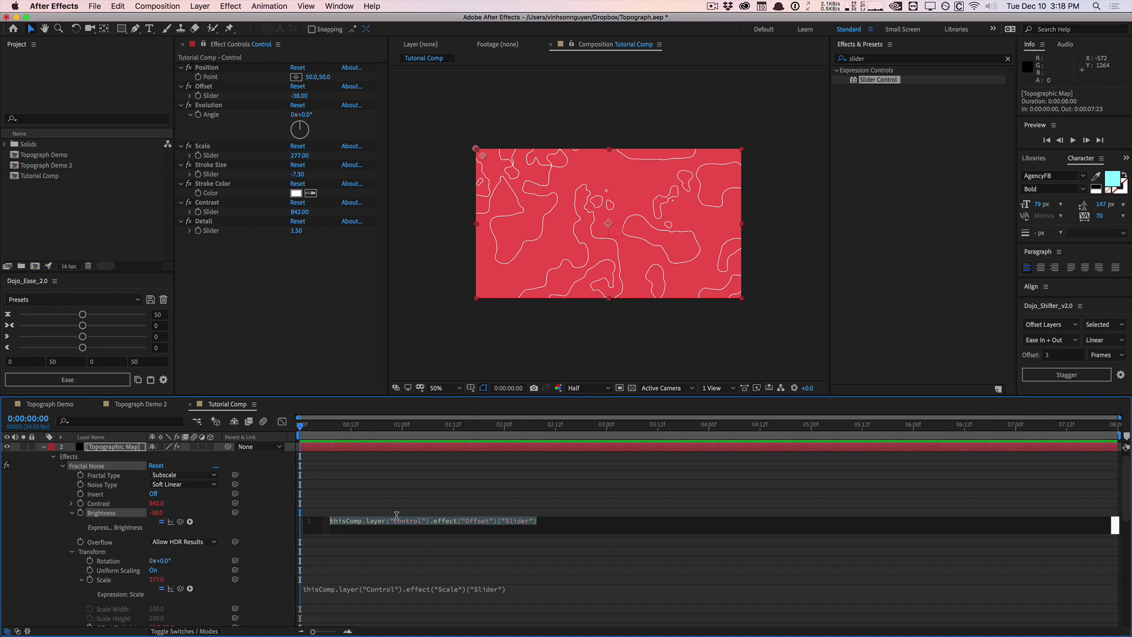
key("BackSpace")
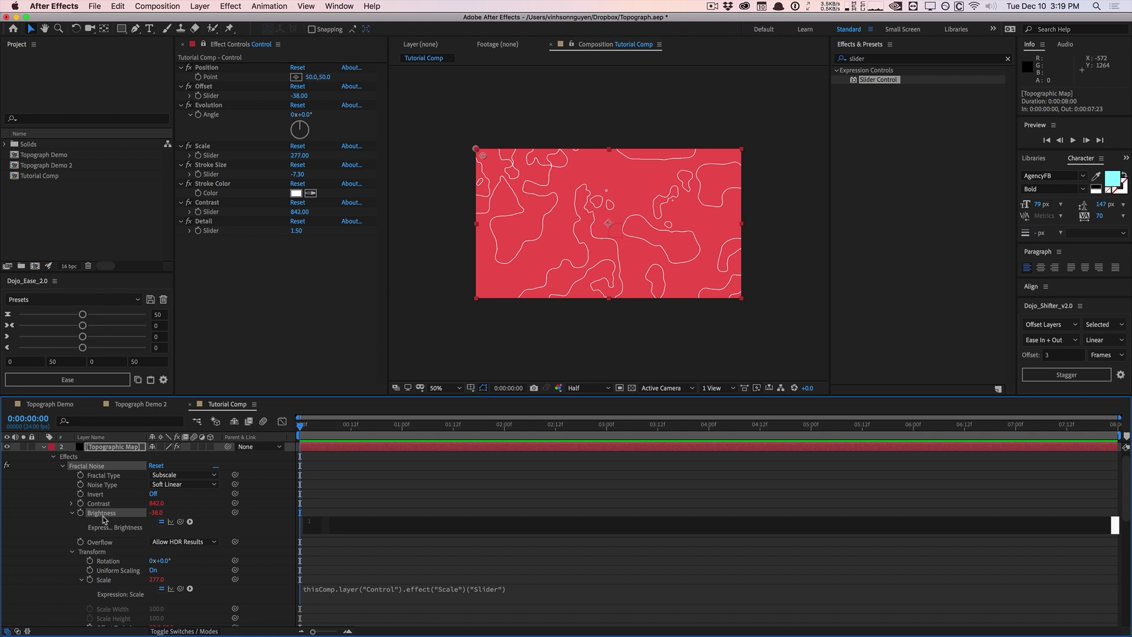
type("value +")
left_click_drag(181, 521, 242, 97)
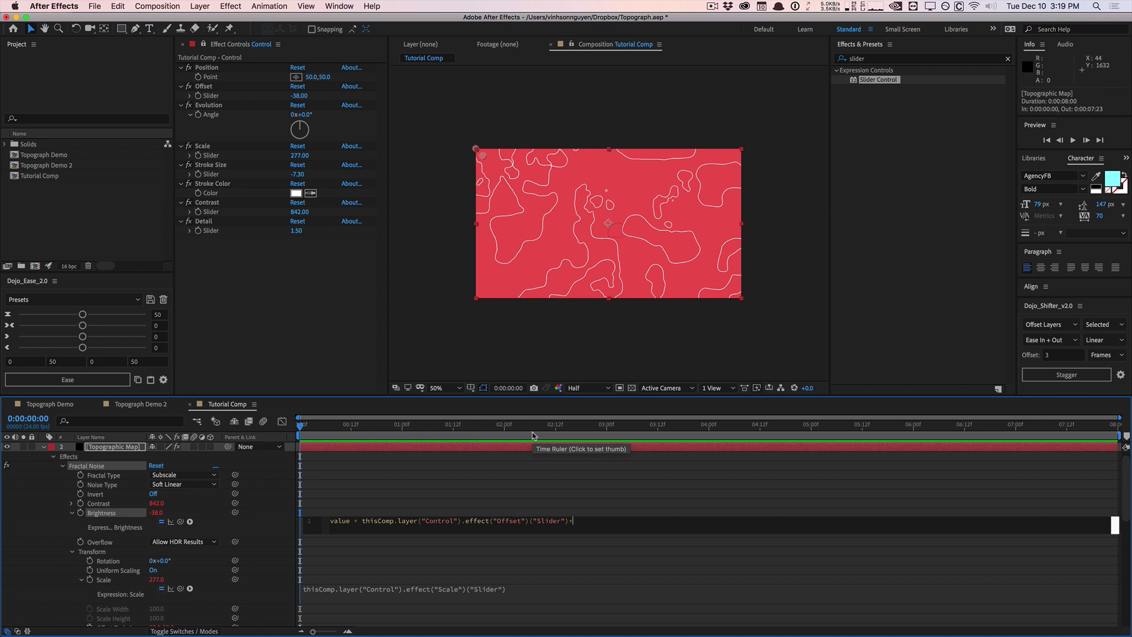
type("index;")
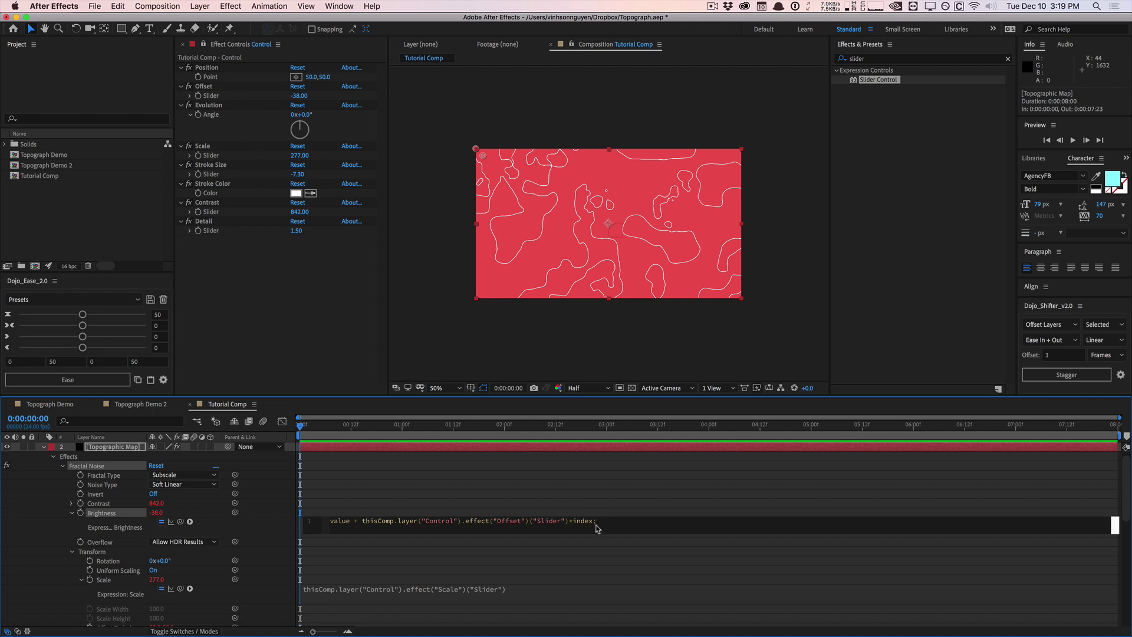
left_click(448, 503)
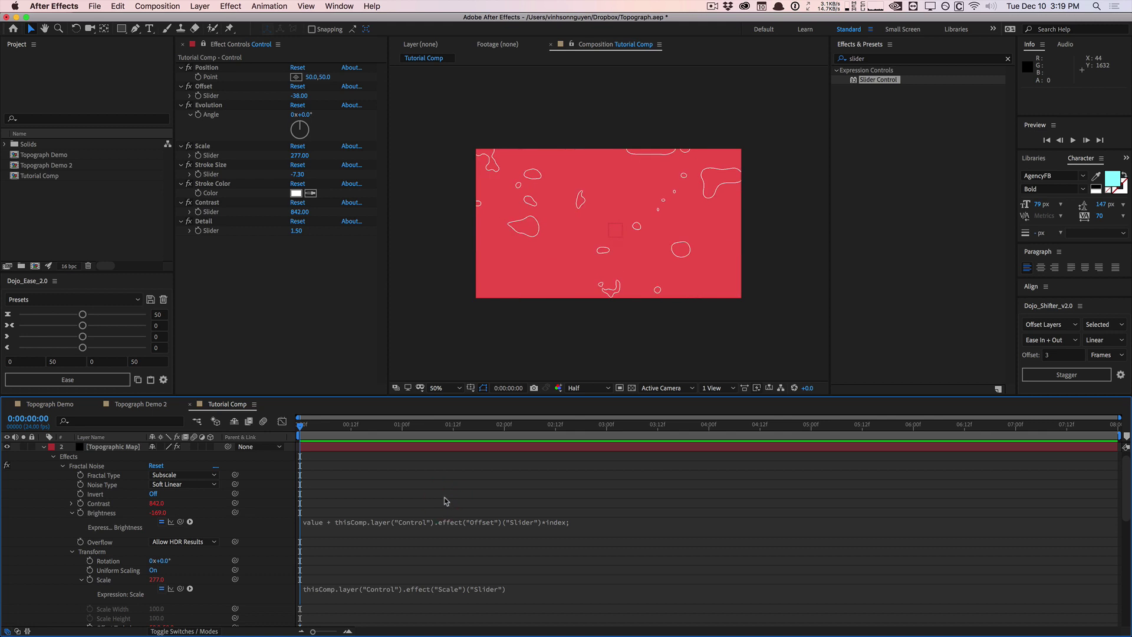
- Set the Control null's Offset slider to 20
left_click(300, 96)
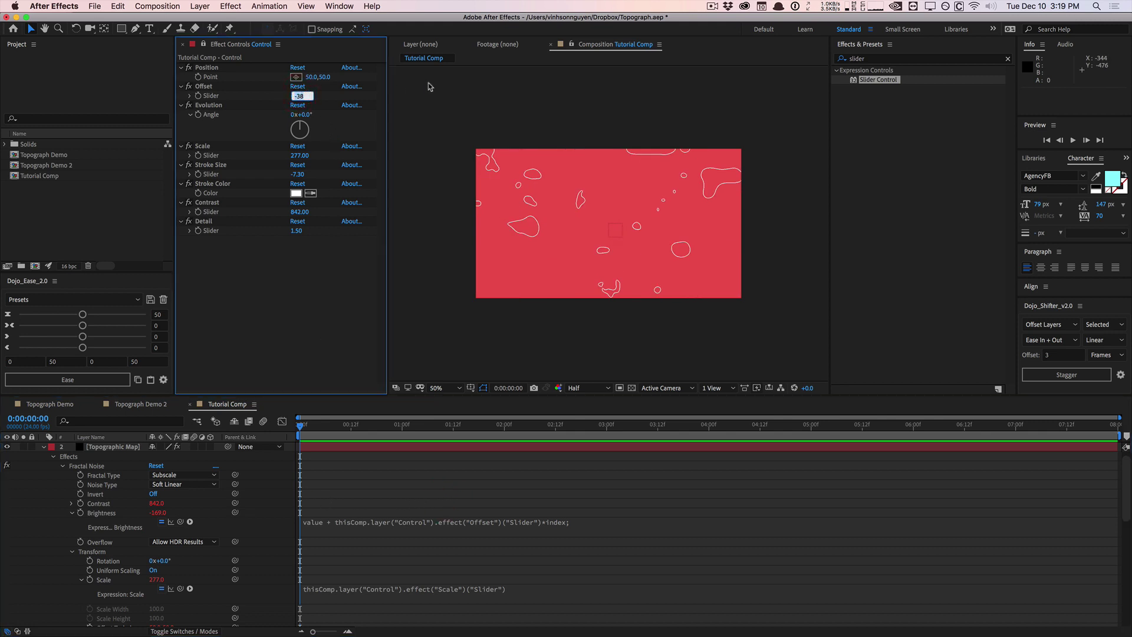
type("20")
key("Return")
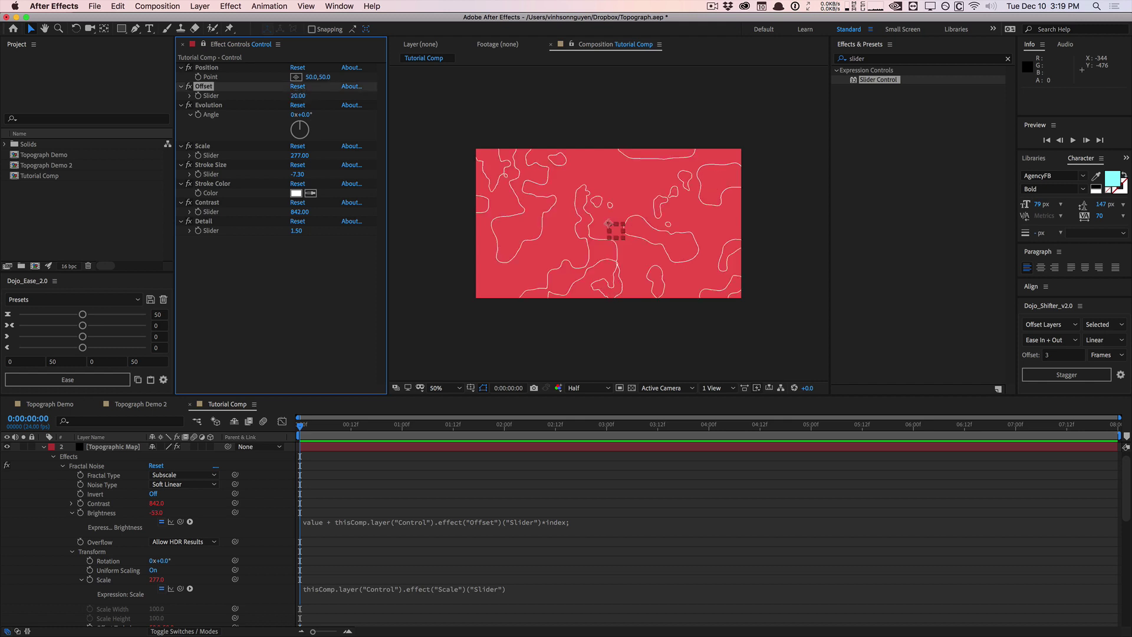
- Collapse the Topographic Map layer's properties and duplicate the layer once
left_click(122, 448)
scroll(86, 456, "up", 1)
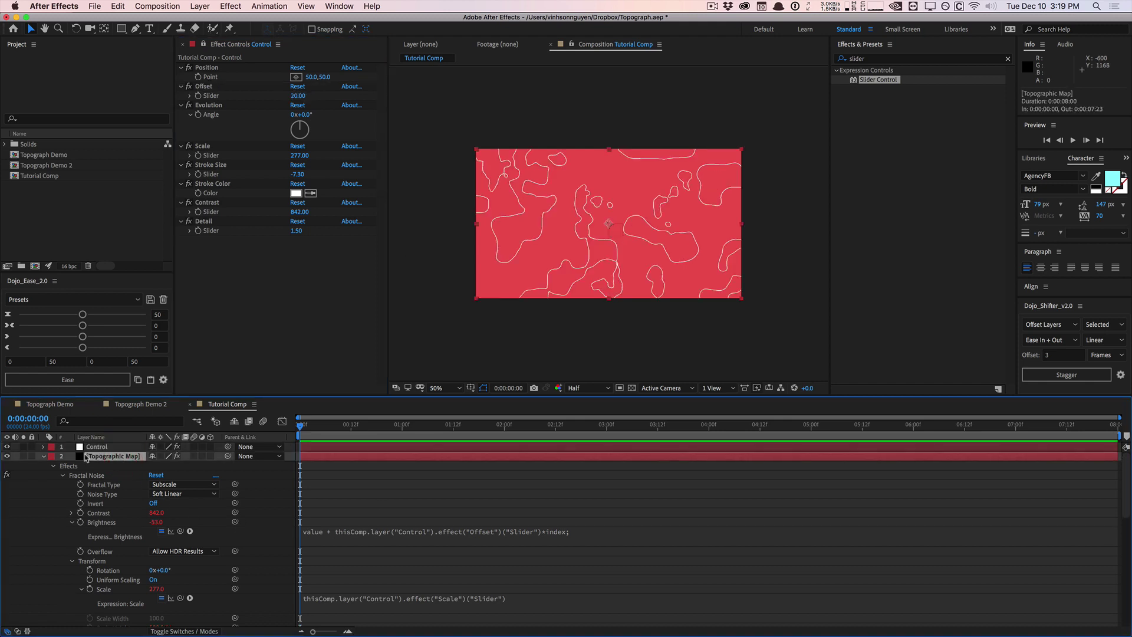
left_click(44, 458)
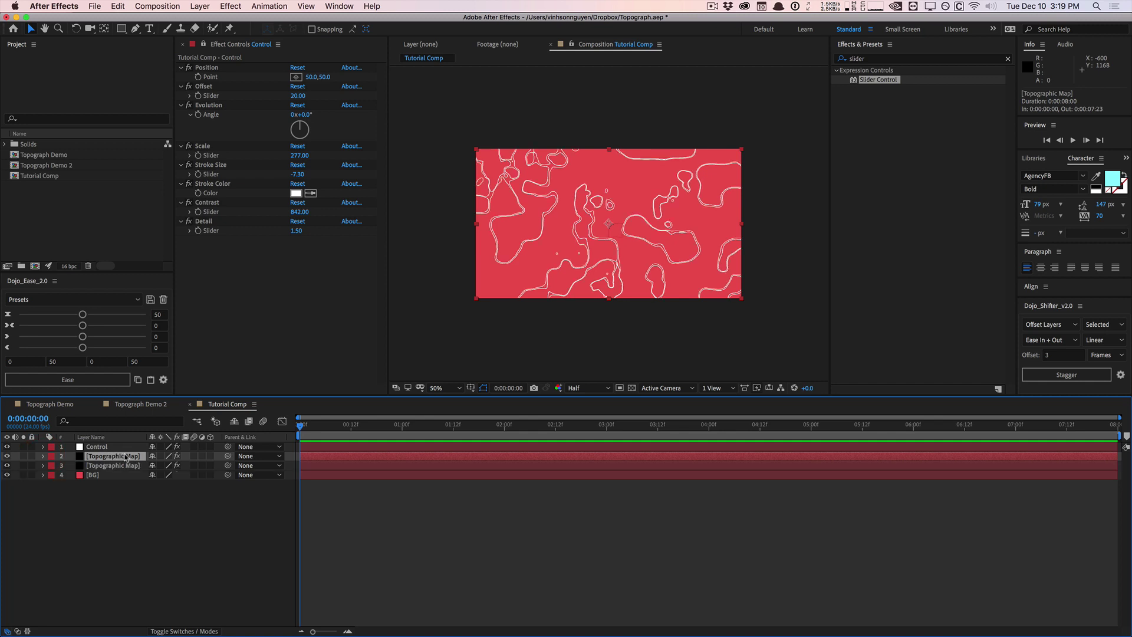
- Compare the Brightness expressions and layer index numbers of the two Topographic Map copies, collapsing each copy's properties
key("e")
key("e")
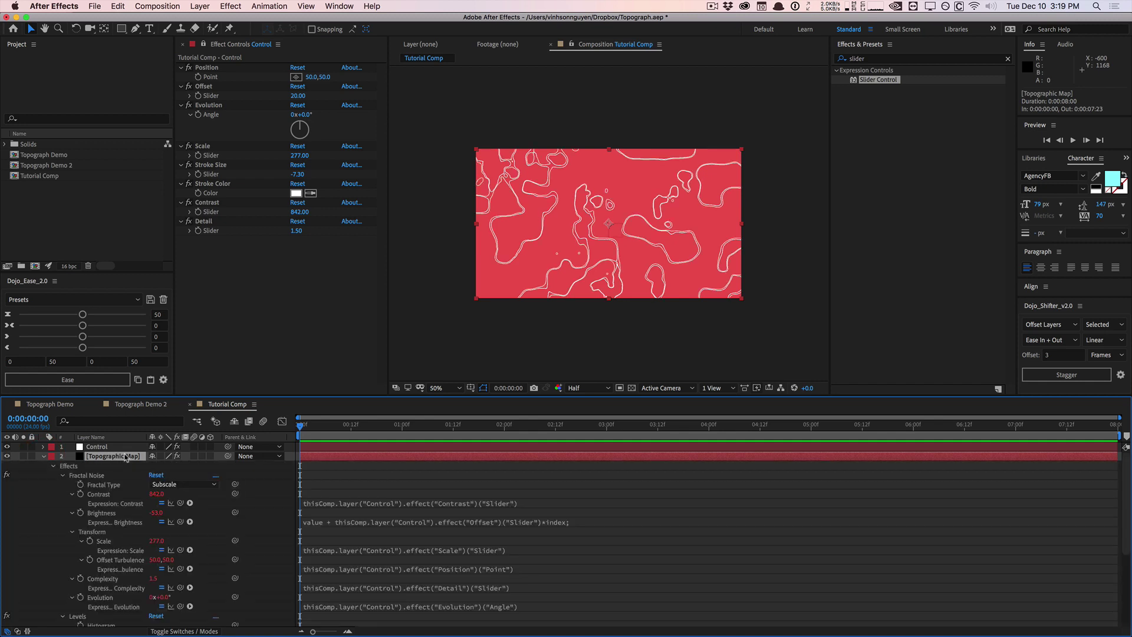
key("e")
key("e")
left_click(102, 467)
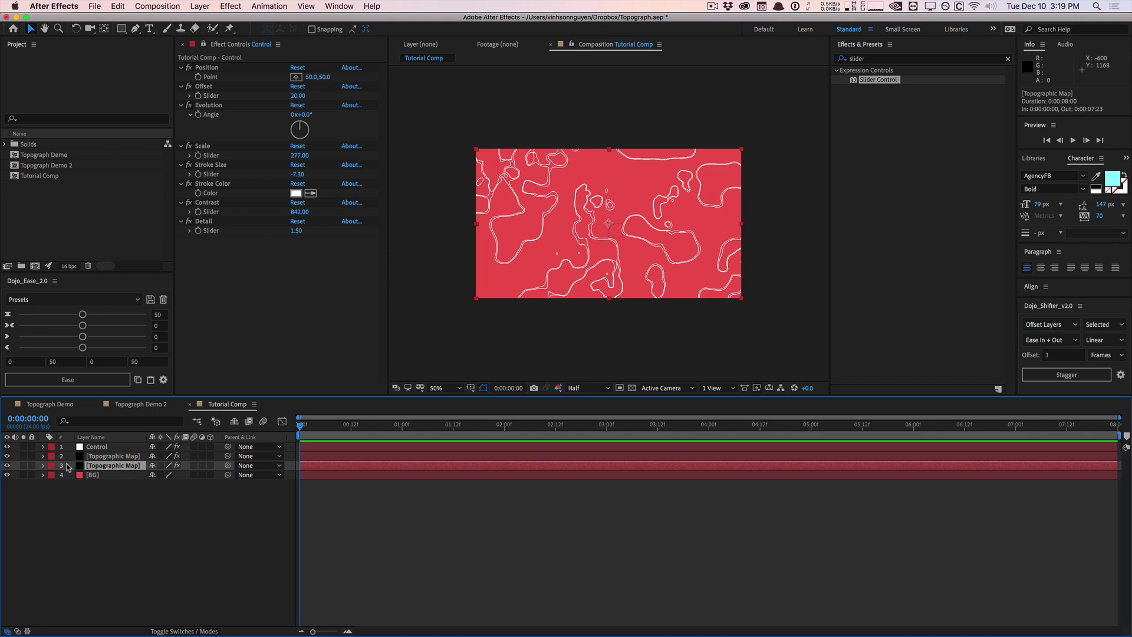
left_click(43, 465)
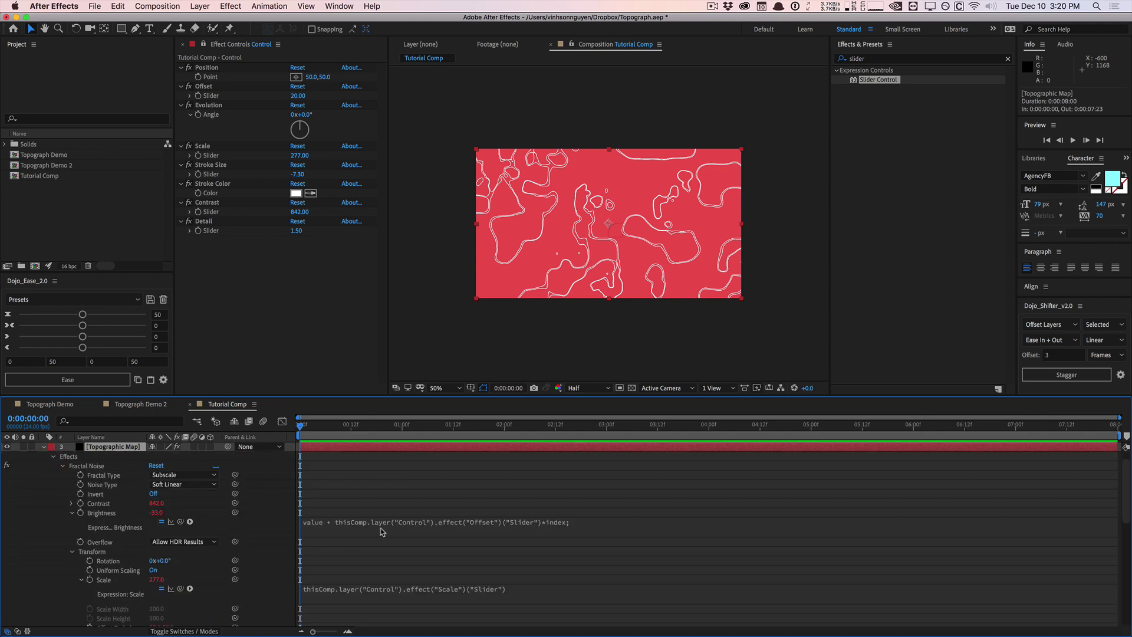
scroll(375, 501, "up", 1)
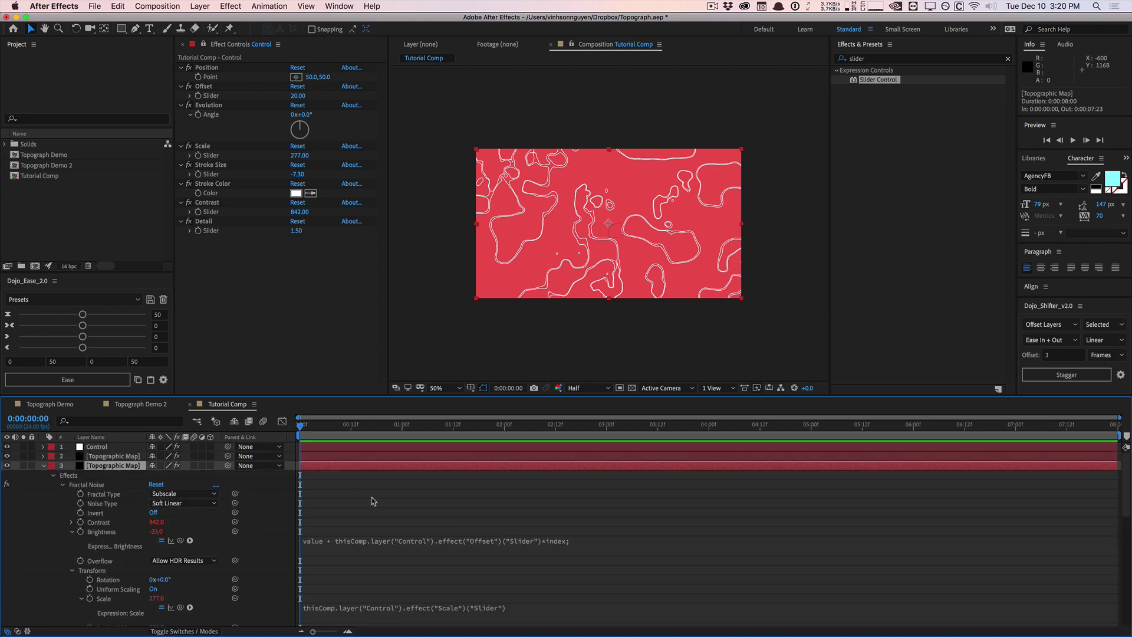
left_click(43, 465)
left_click(43, 456)
left_click(61, 456)
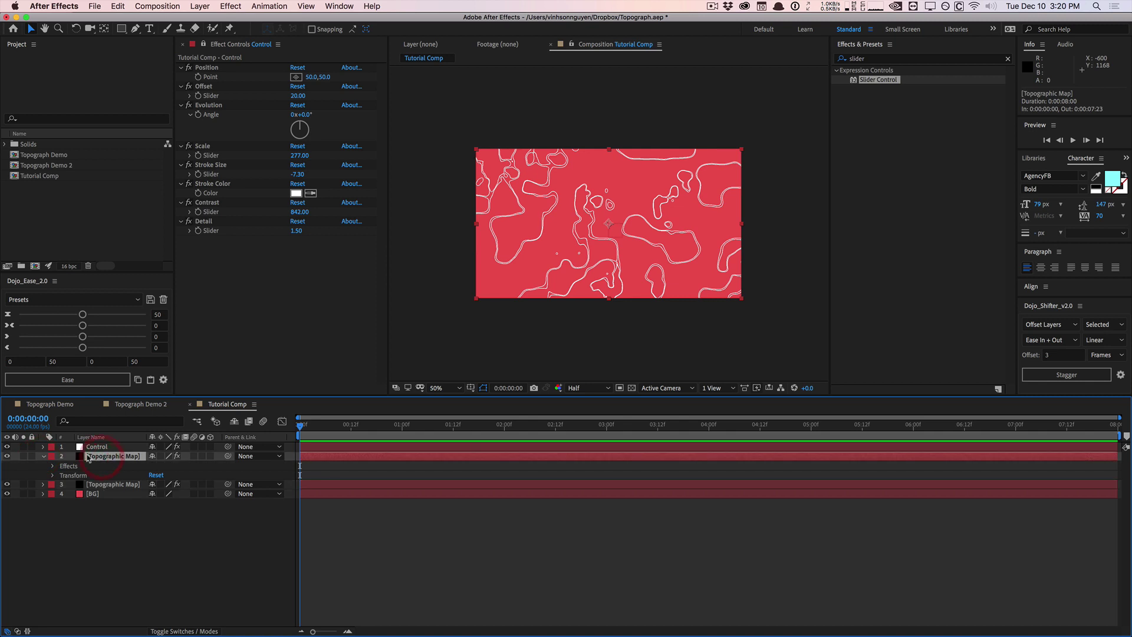
left_click(43, 457)
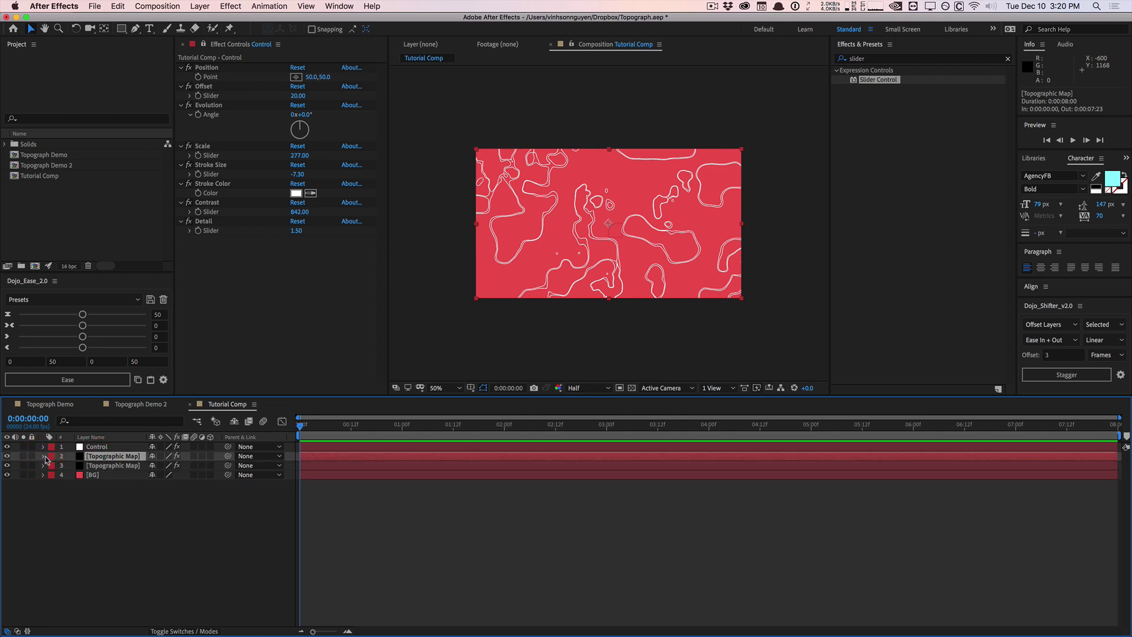
- Duplicate the Topographic Map layer repeatedly, undoing the extra copies so that seven are stacked above BG
key("super+d")
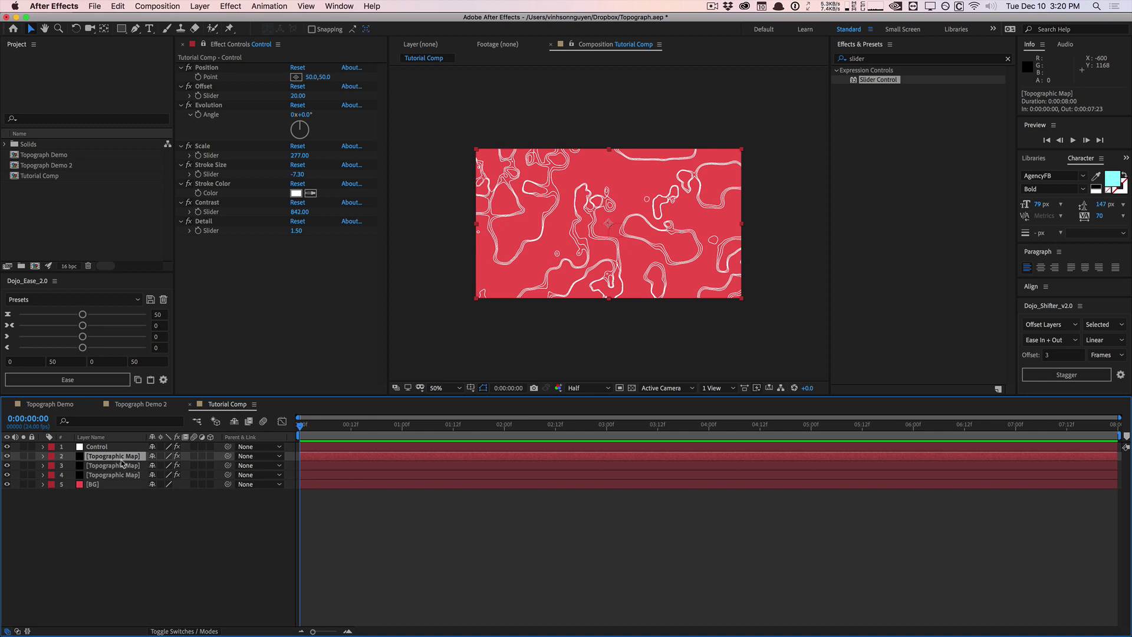
key("super+d")
key("super+d")
key("super+d")
key("super+d")
key("super+d")
key("super+d")
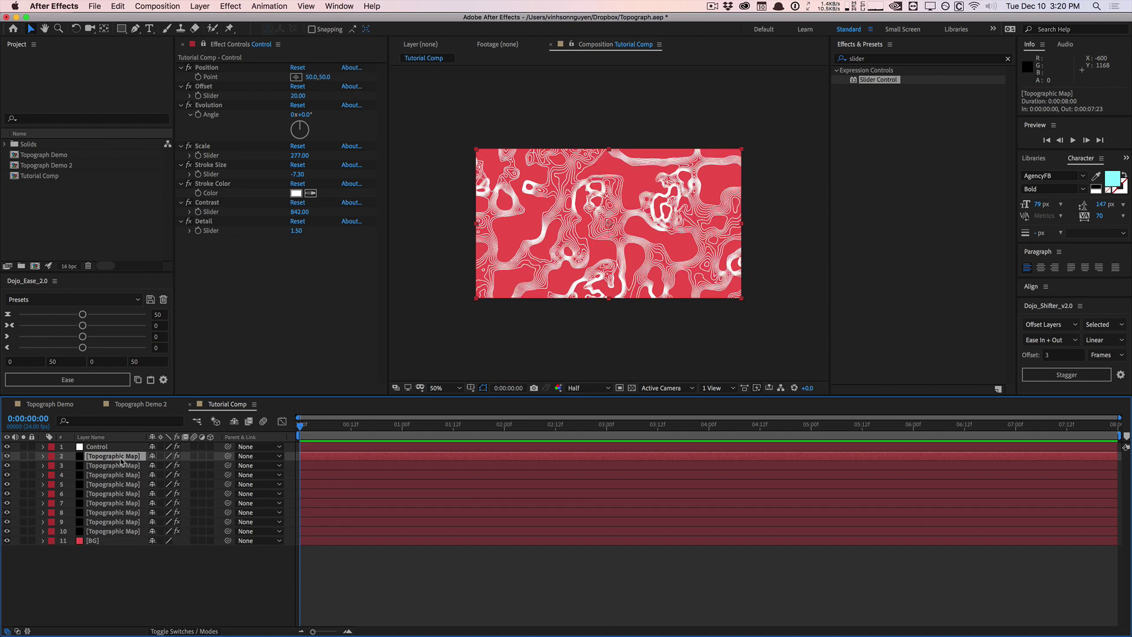
key("super+z")
key("super+z")
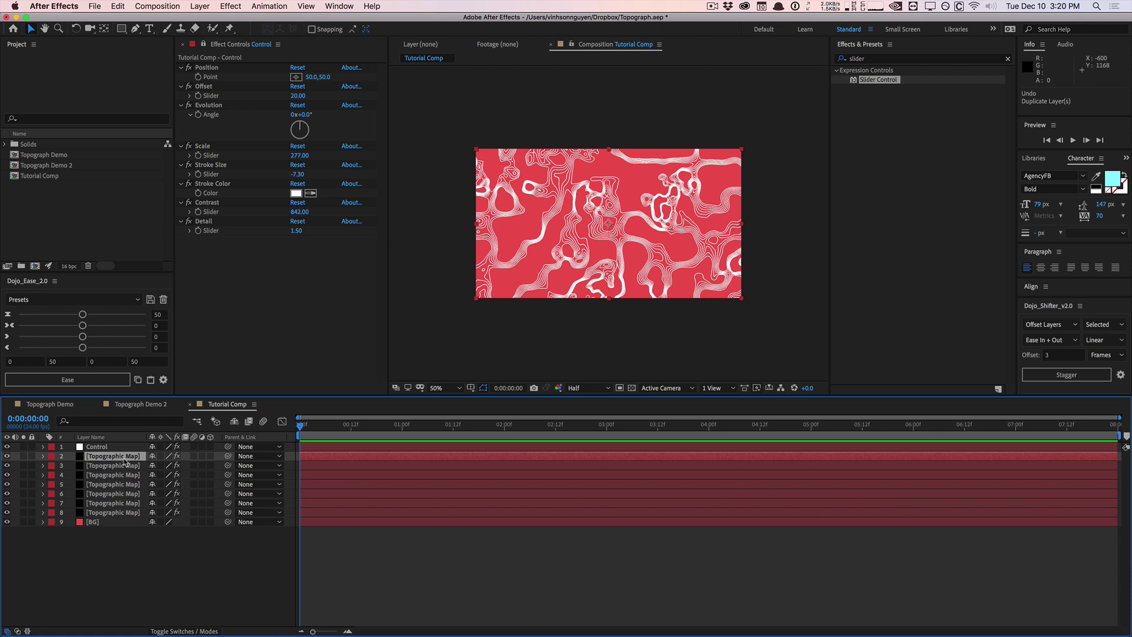
left_click(118, 512)
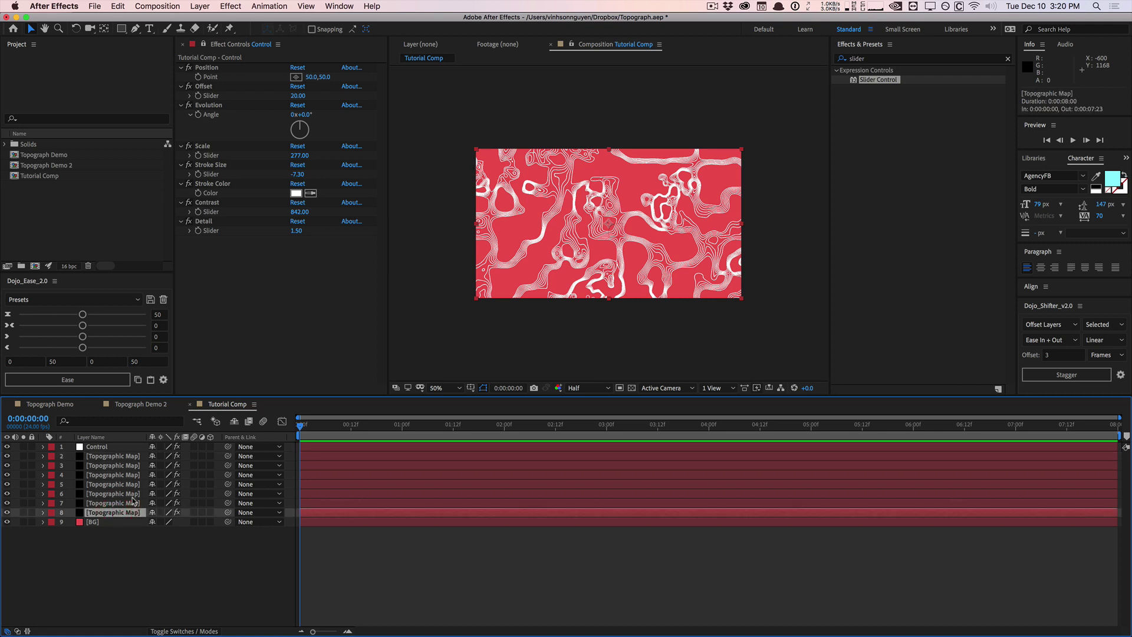
left_click(117, 455)
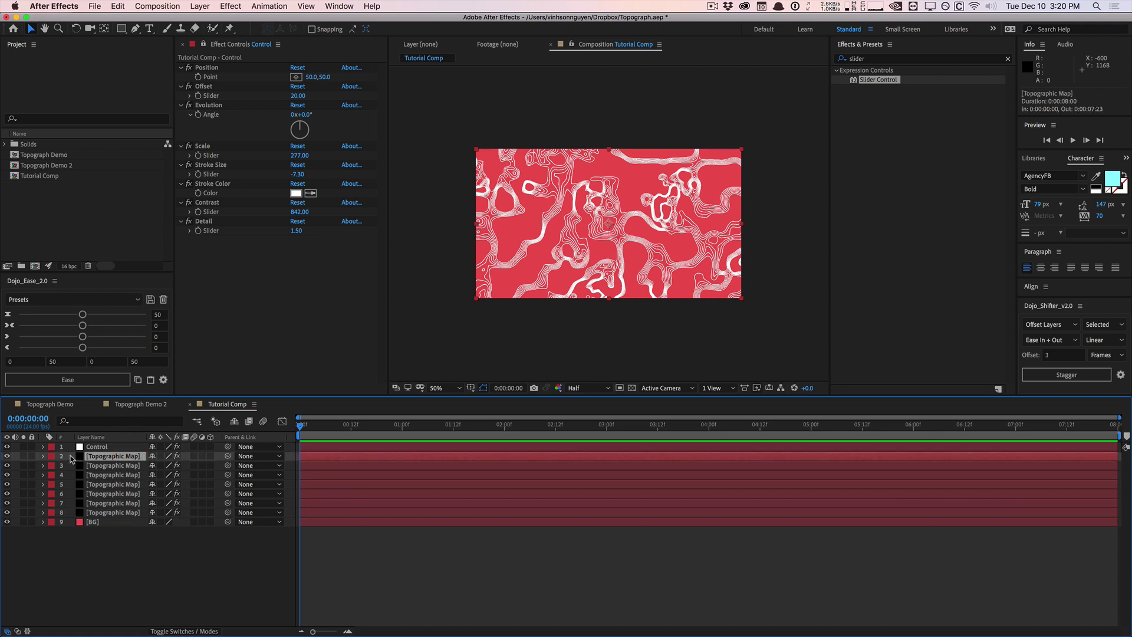
left_click(69, 473)
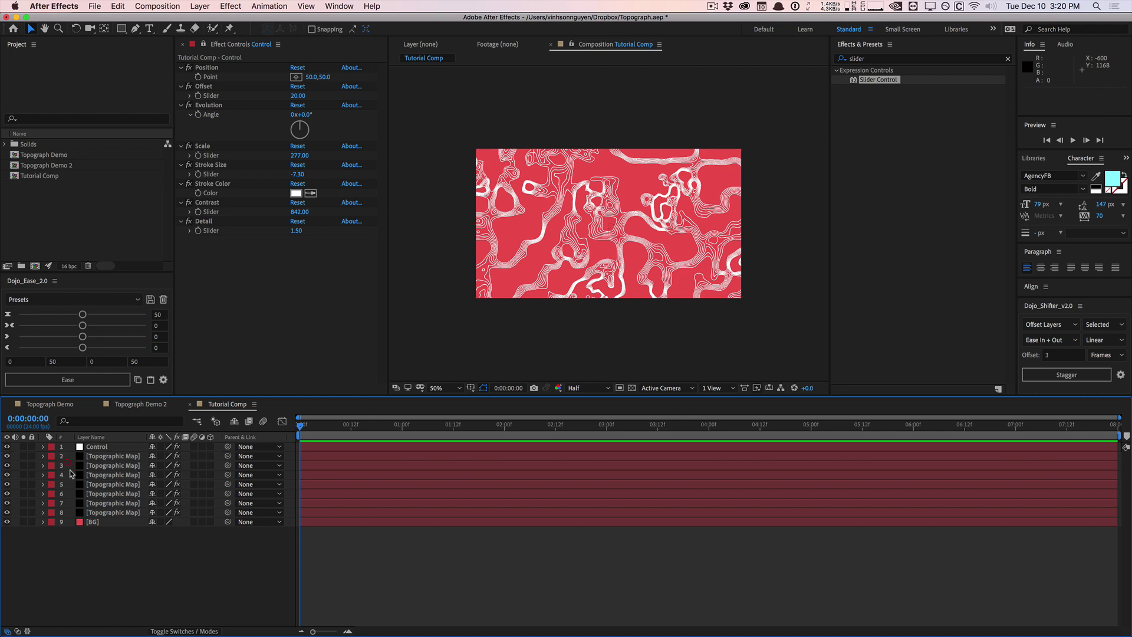
- Raise the Control null's Offset slider to 44 to spread the contour lines apart
left_click(117, 449)
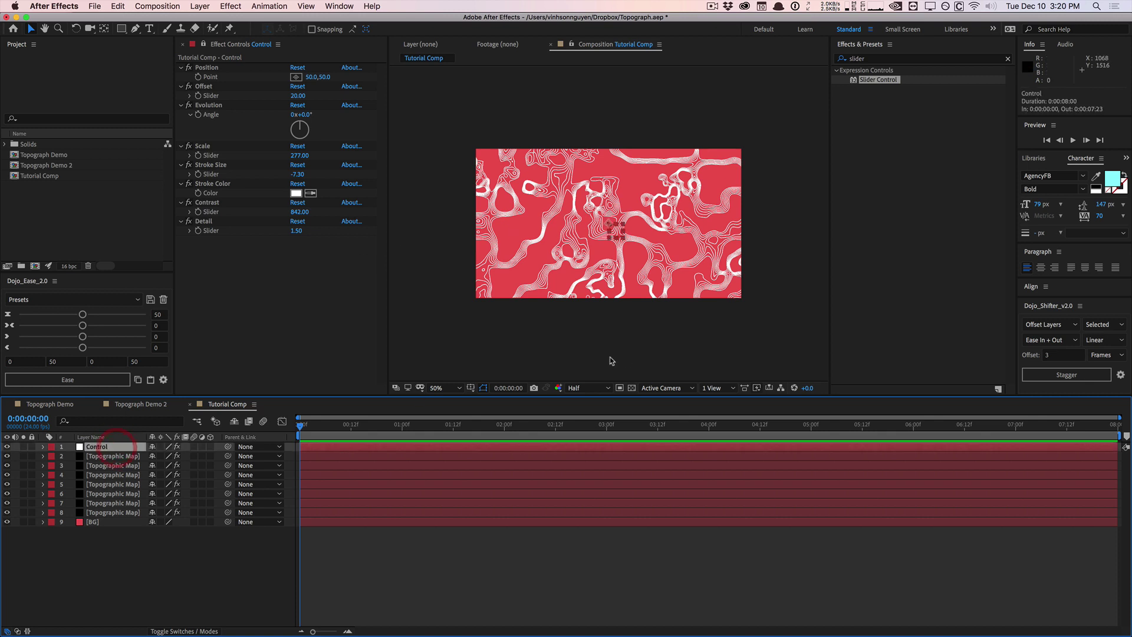
left_click(303, 95)
mouse_move(304, 95)
left_mouse_down()
mouse_move(317, 87)
mouse_move(306, 87)
left_mouse_up()
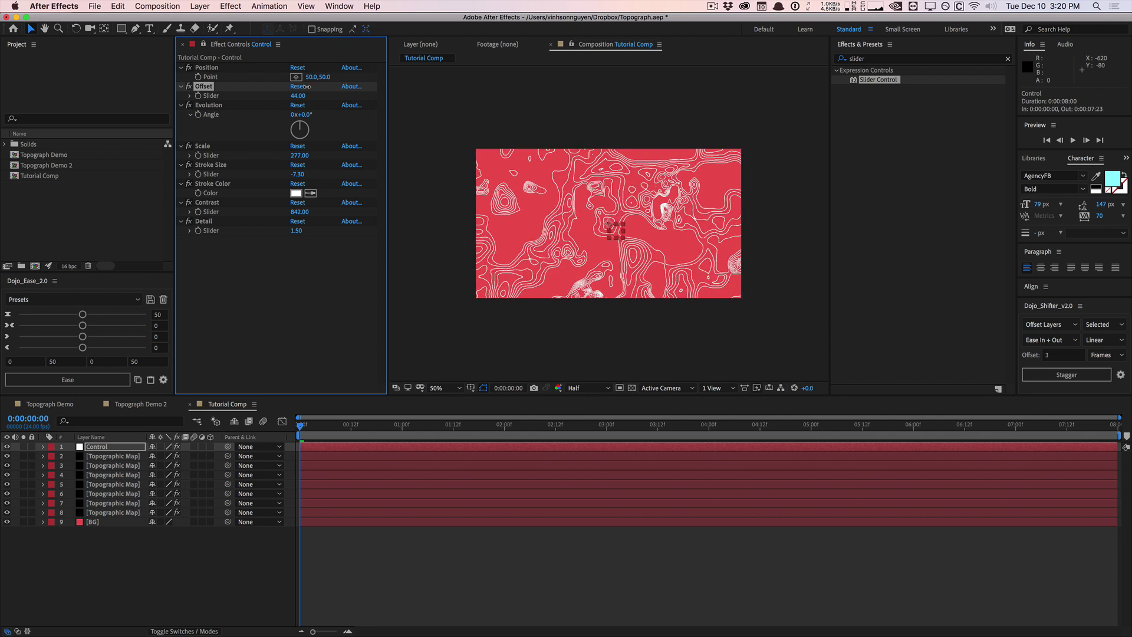
left_click(126, 457)
key("super+d")
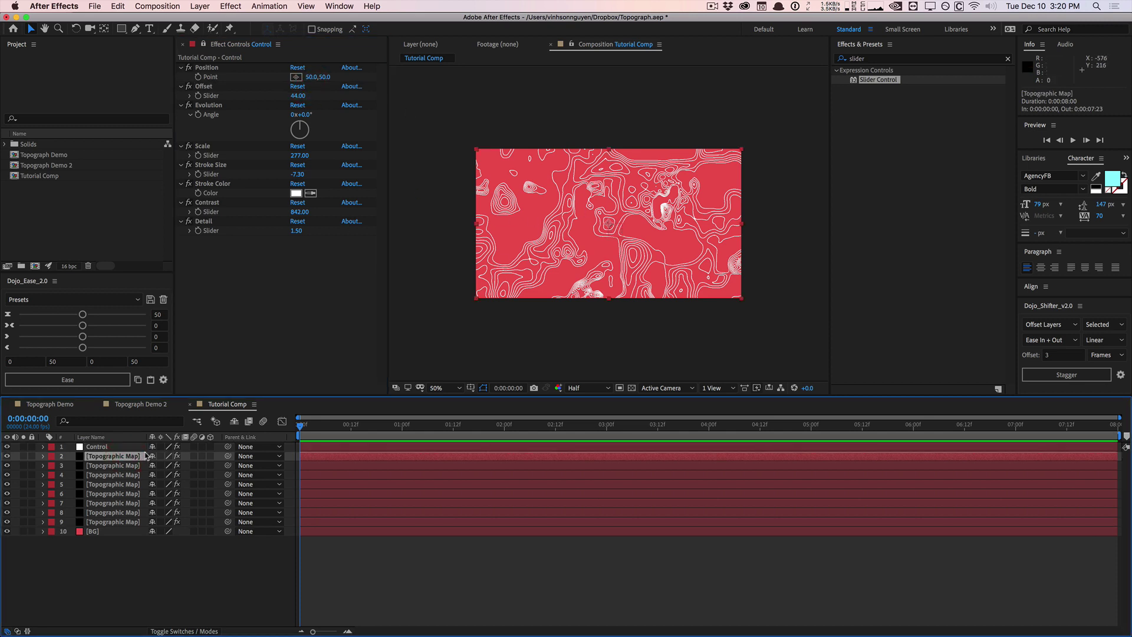
key("super+z")
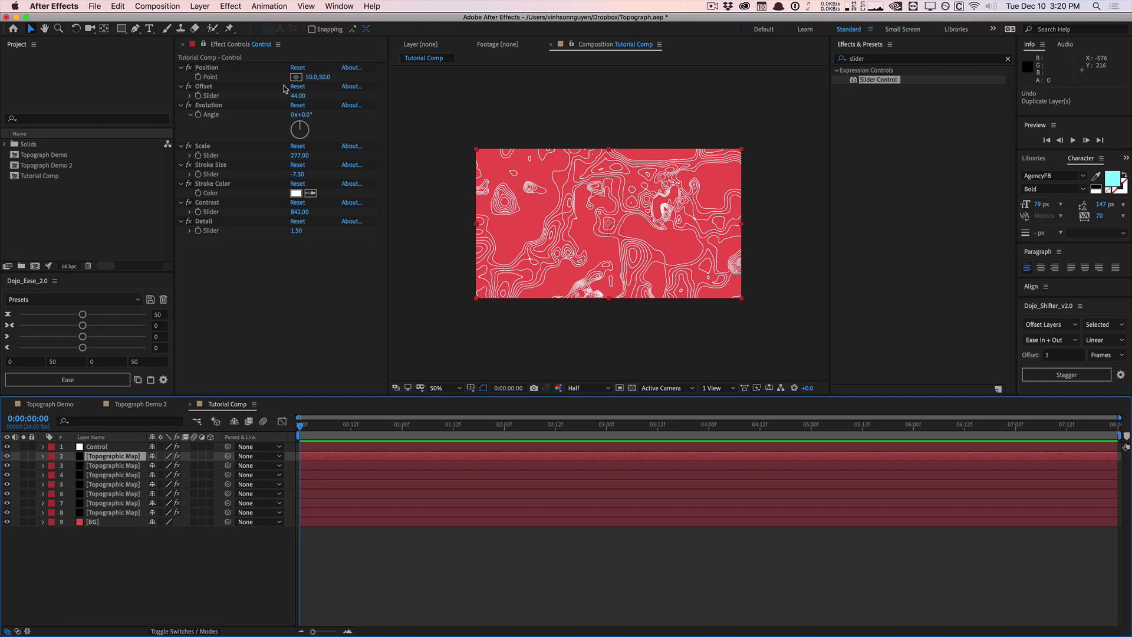
- Set the Control null's Offset slider to 33 and its Detail slider to 1.25
mouse_move(298, 96)
left_mouse_down()
mouse_move(277, 93)
mouse_move(286, 89)
left_mouse_up()
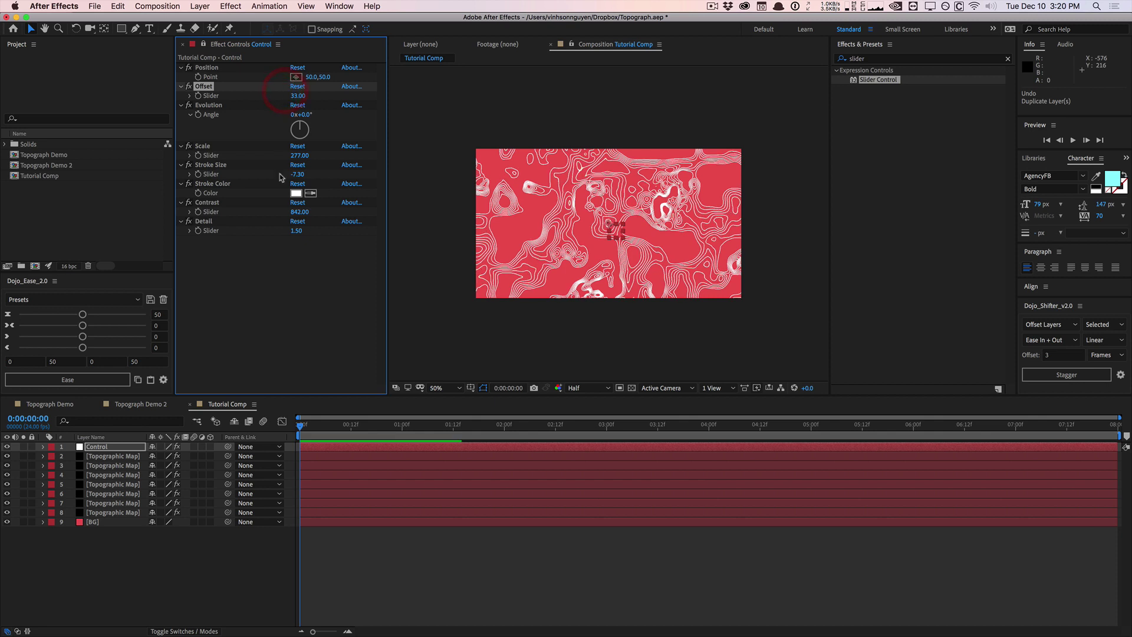
left_click(294, 232)
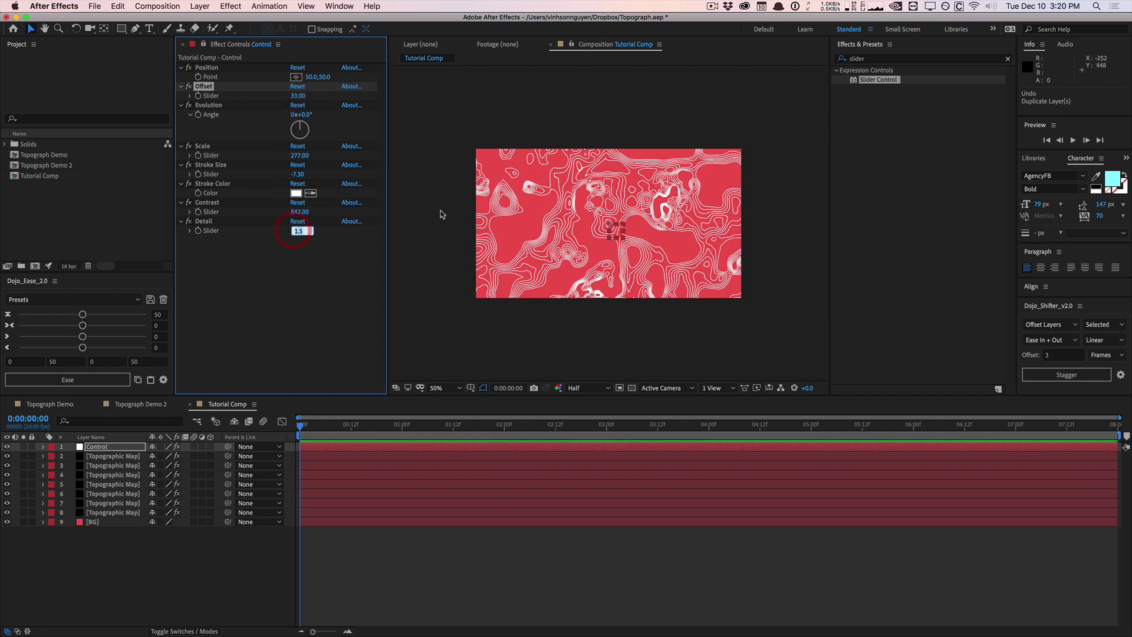
type("1.25")
key("Return")
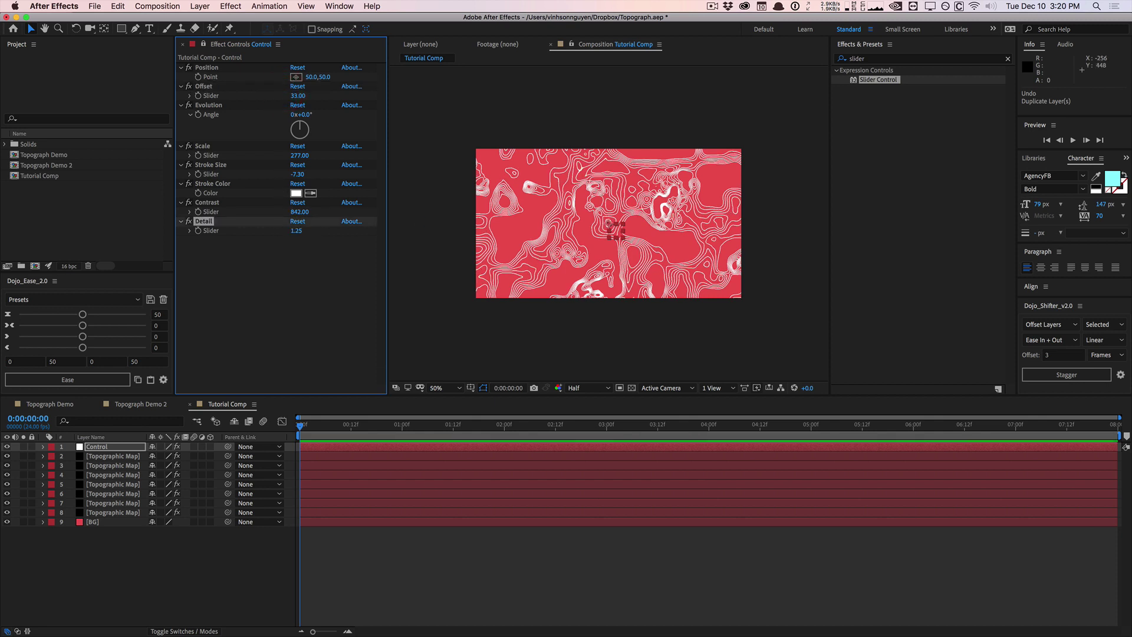
- Set the Control null's Scale slider to 444 and its Position point to 821, 50
left_click_drag(293, 155, 381, 141)
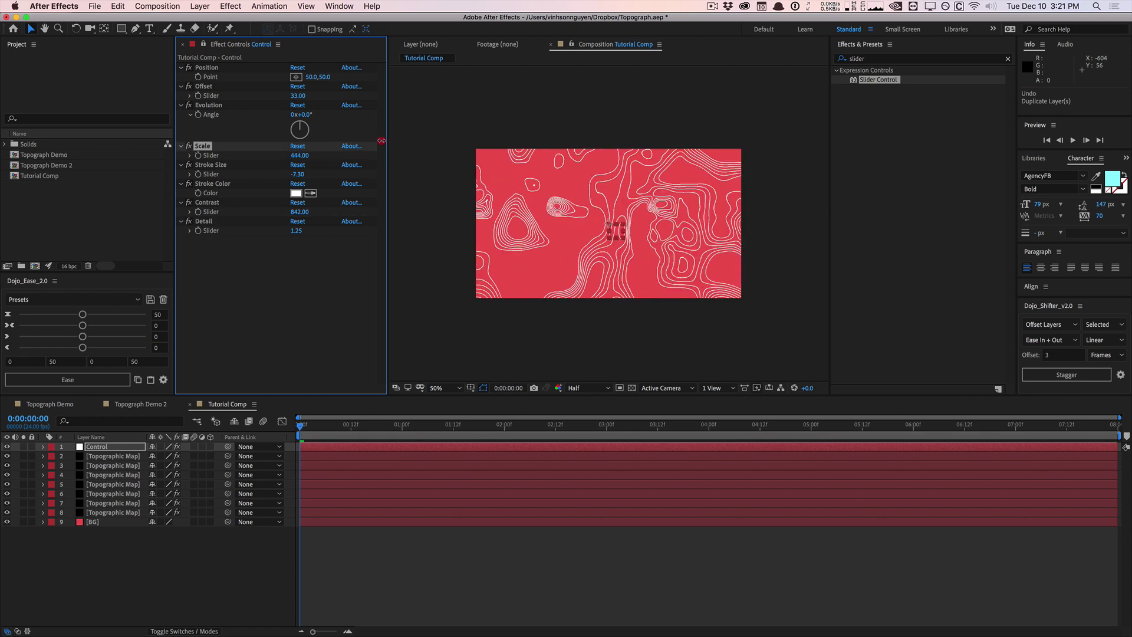
left_click(356, 332)
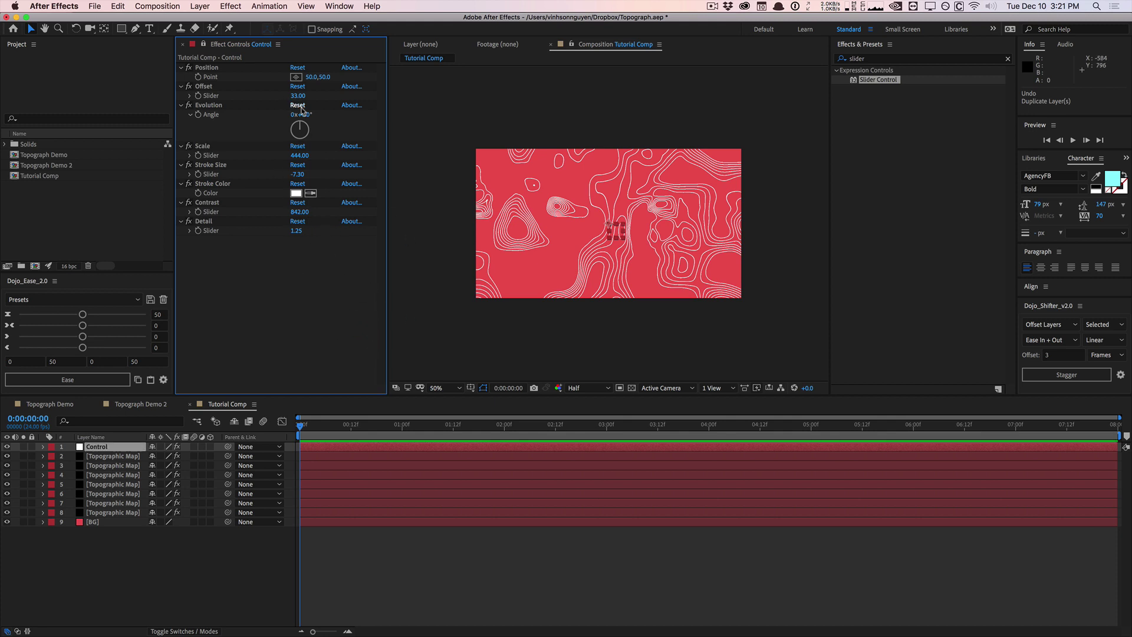
left_click_drag(298, 115, 699, 44)
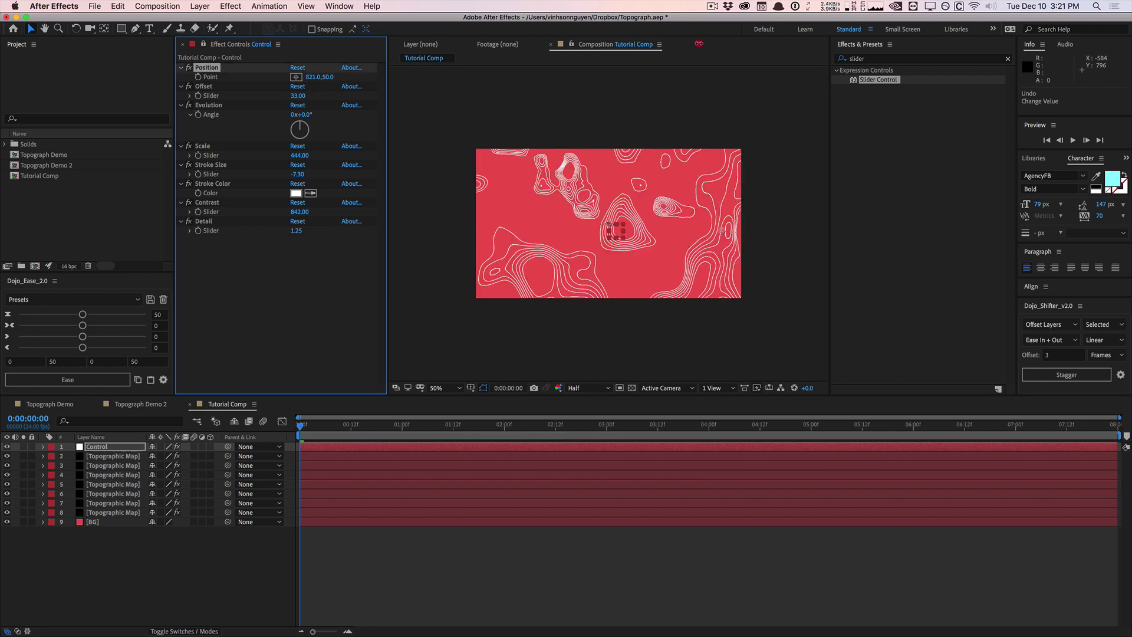
- Unlock the effect controls to display the lowest Topographic Map layer's effects, starting with Fractal Noise
left_click(130, 458)
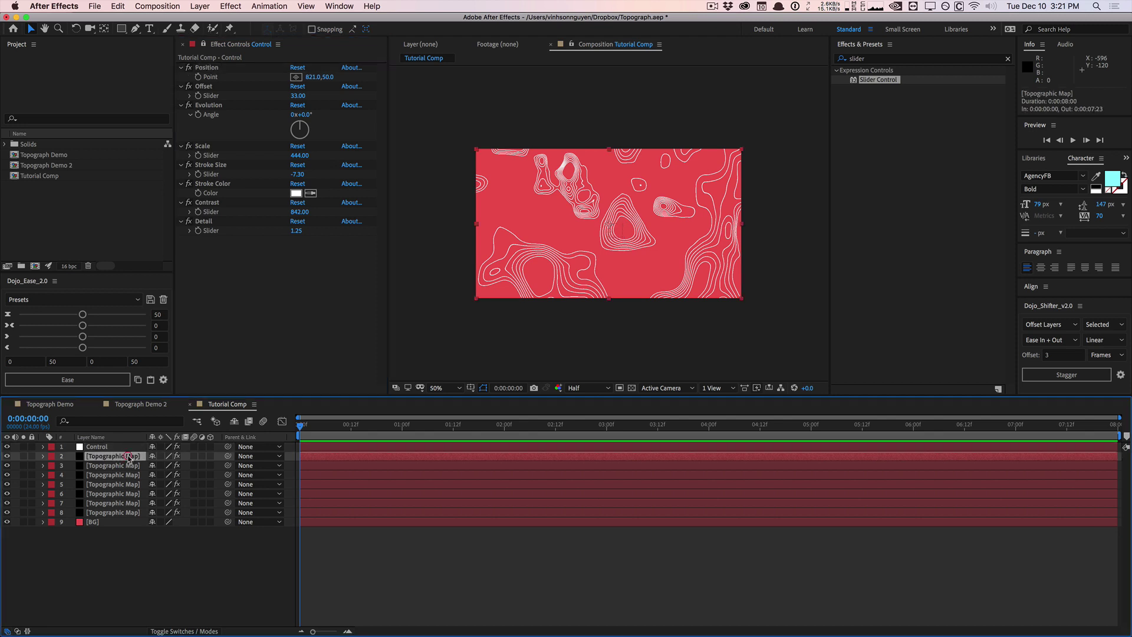
left_click(116, 512)
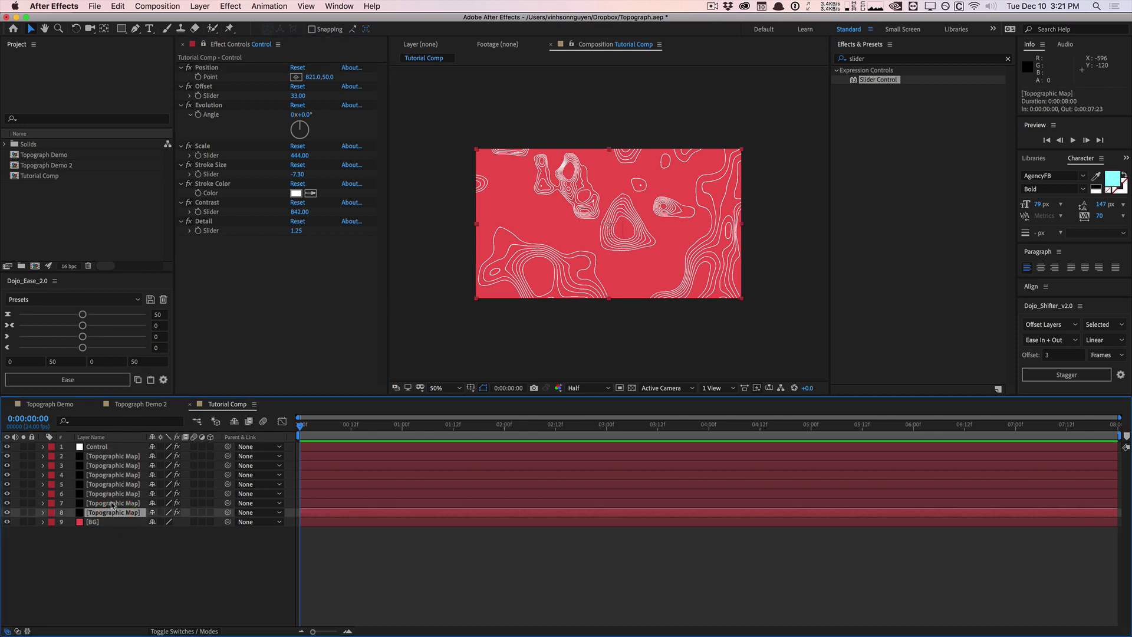
left_click(208, 46)
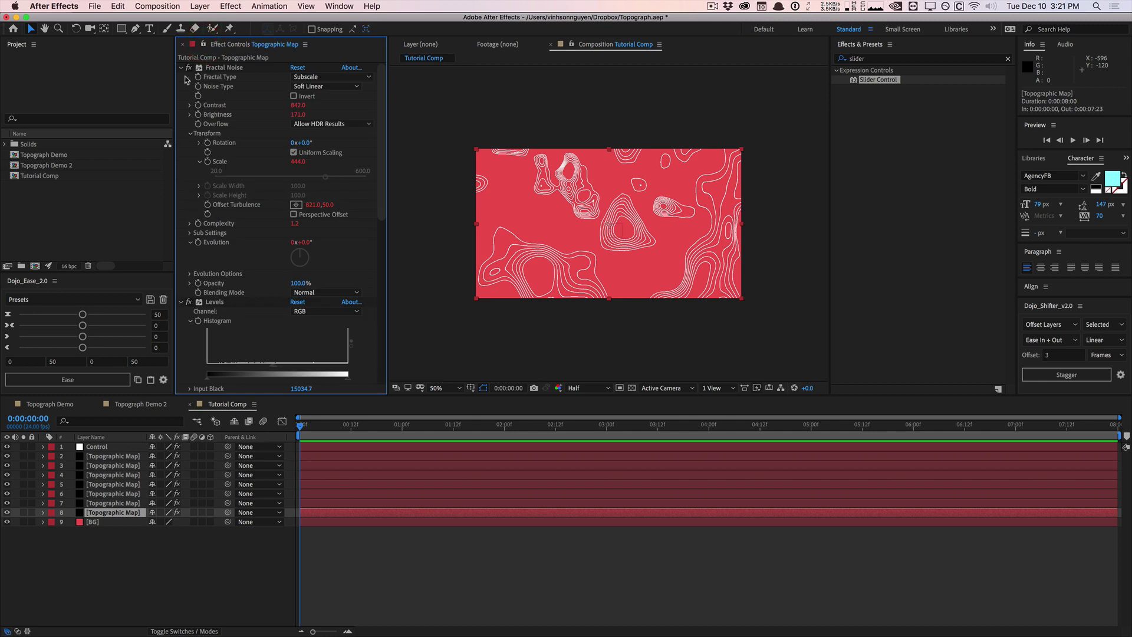
left_click(225, 68)
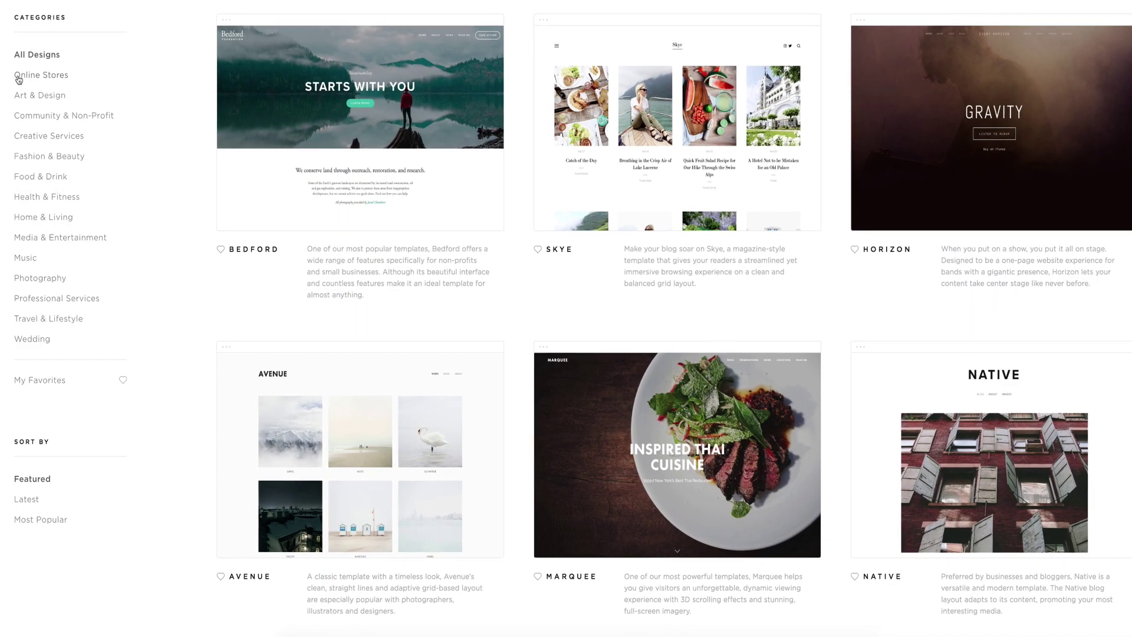
left_click(17, 77)
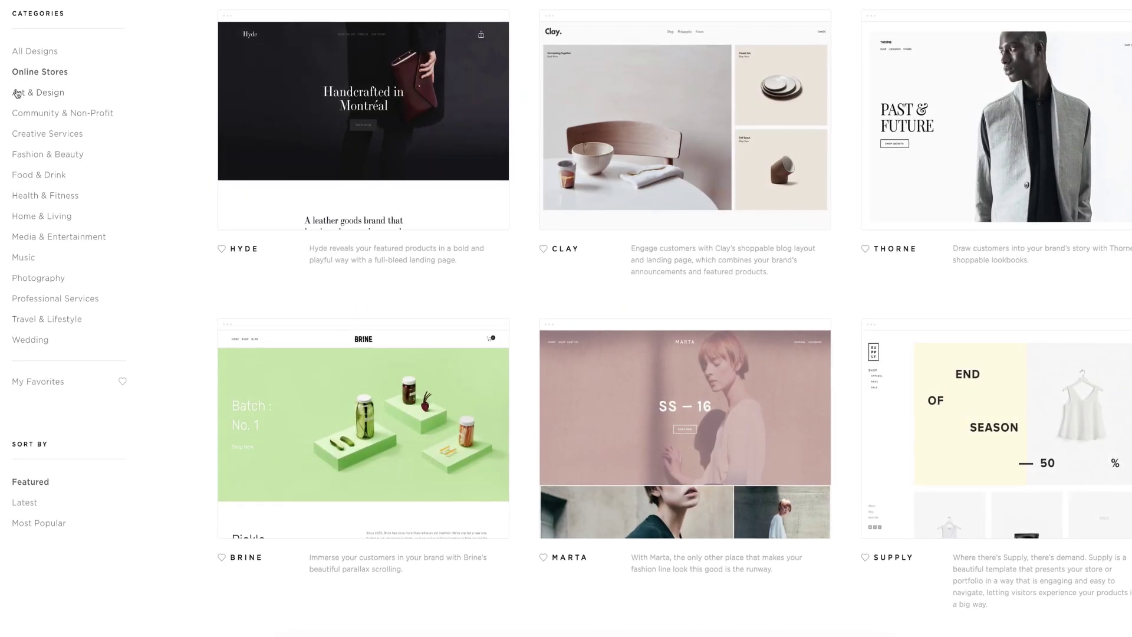
left_click(17, 90)
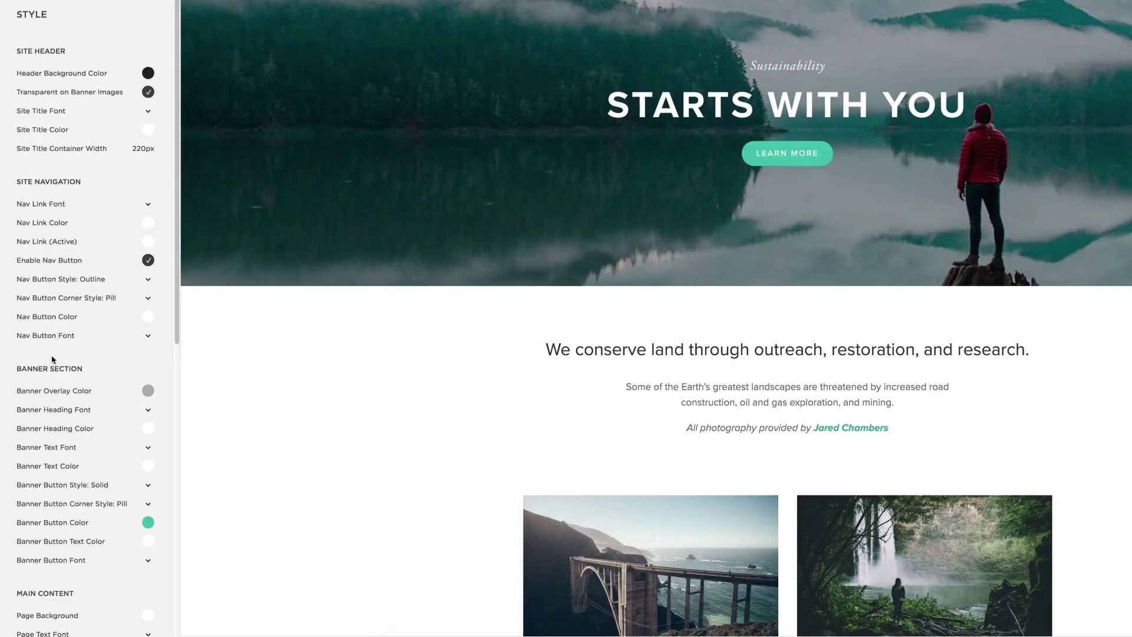
scroll(88, 283, "down", 5)
left_click(149, 336)
left_click(93, 261)
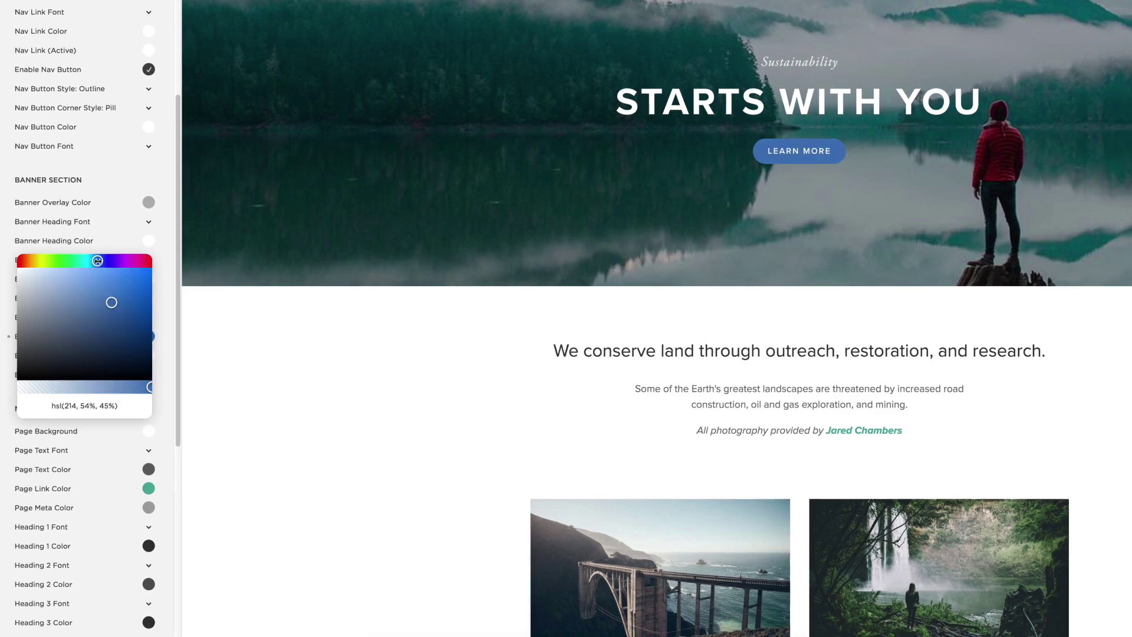
left_click(27, 340)
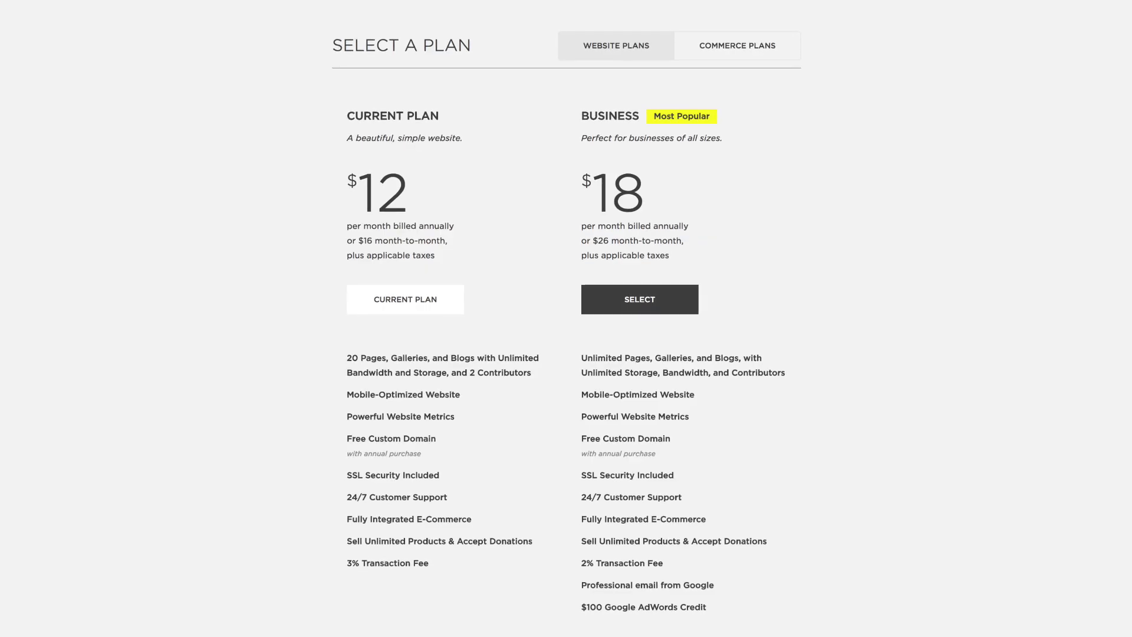